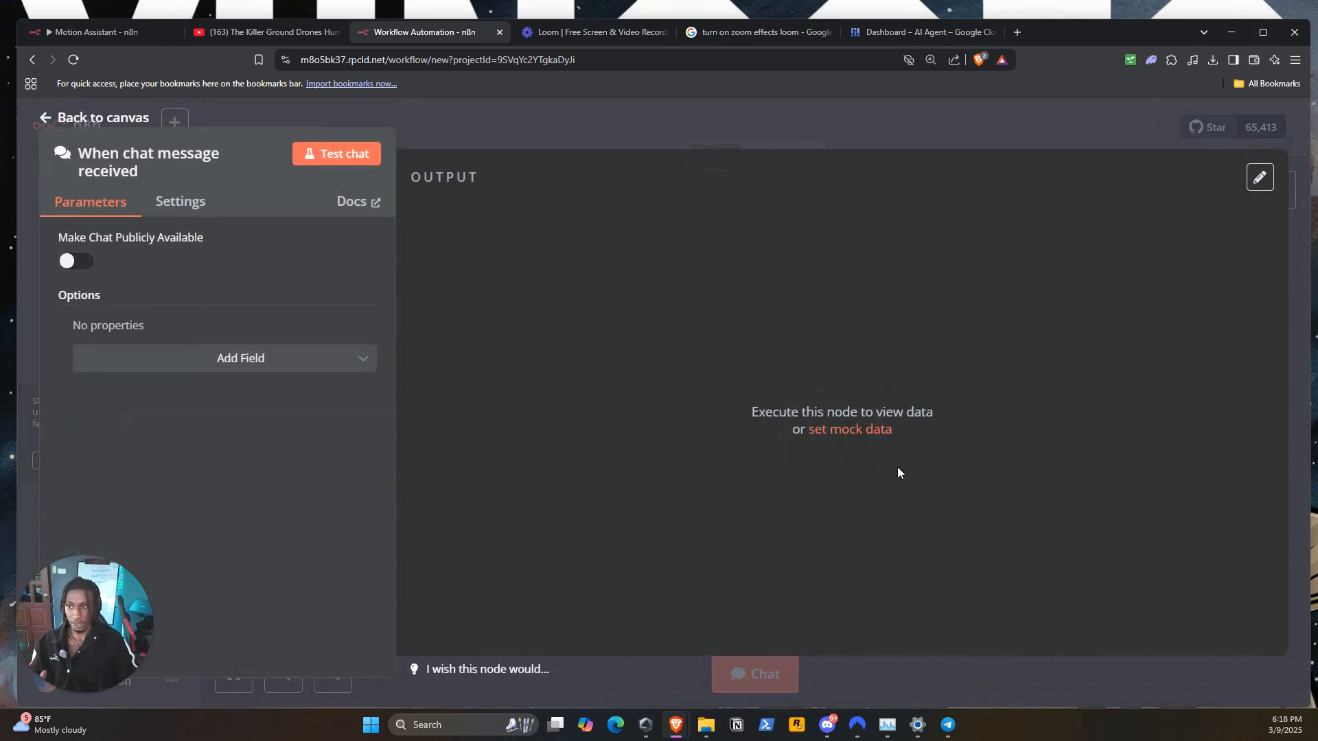
Move the chat trigger node up the canvas, check its settings, and open its test chat
{"action": "left_click", "coordinate": [598, 115]}
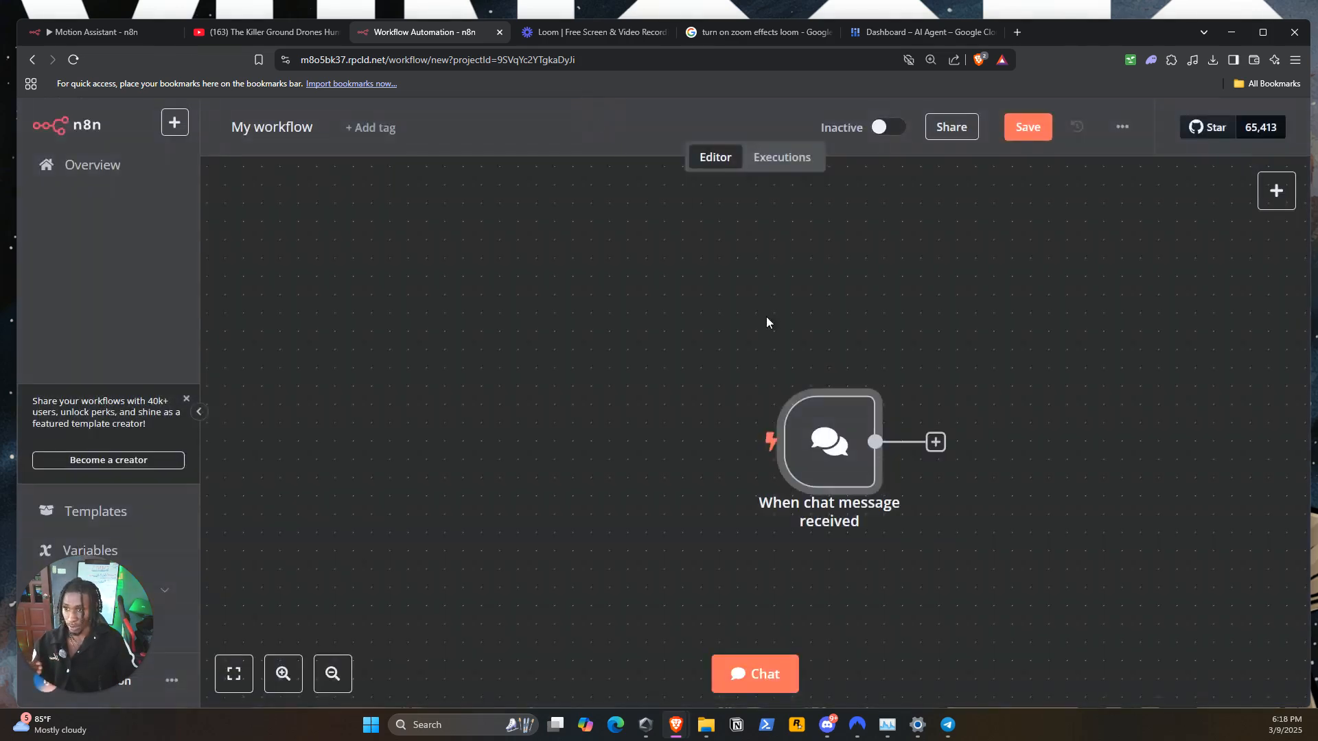
{"action": "left_click_drag", "start_coordinate": [831, 456], "coordinate": [831, 388]}
{"action": "double_click", "coordinate": [830, 387]}
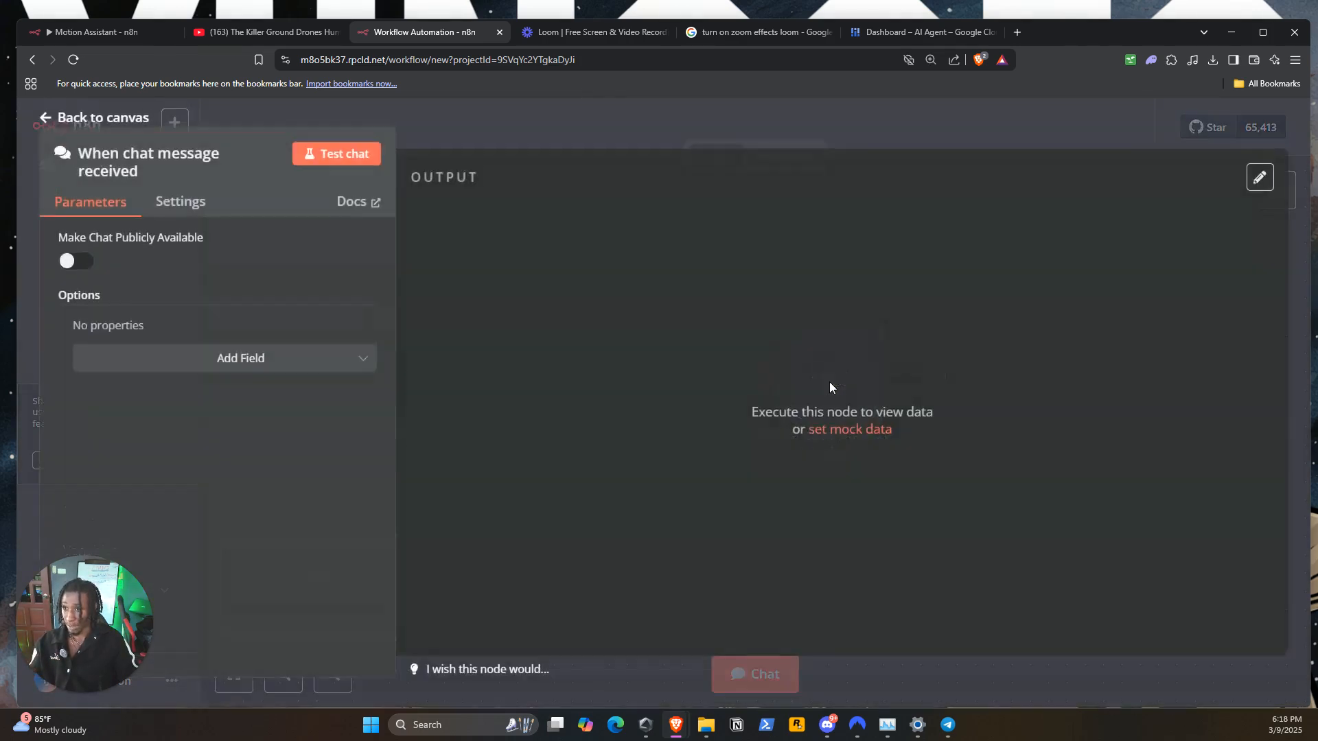
{"action": "left_click", "coordinate": [459, 130]}
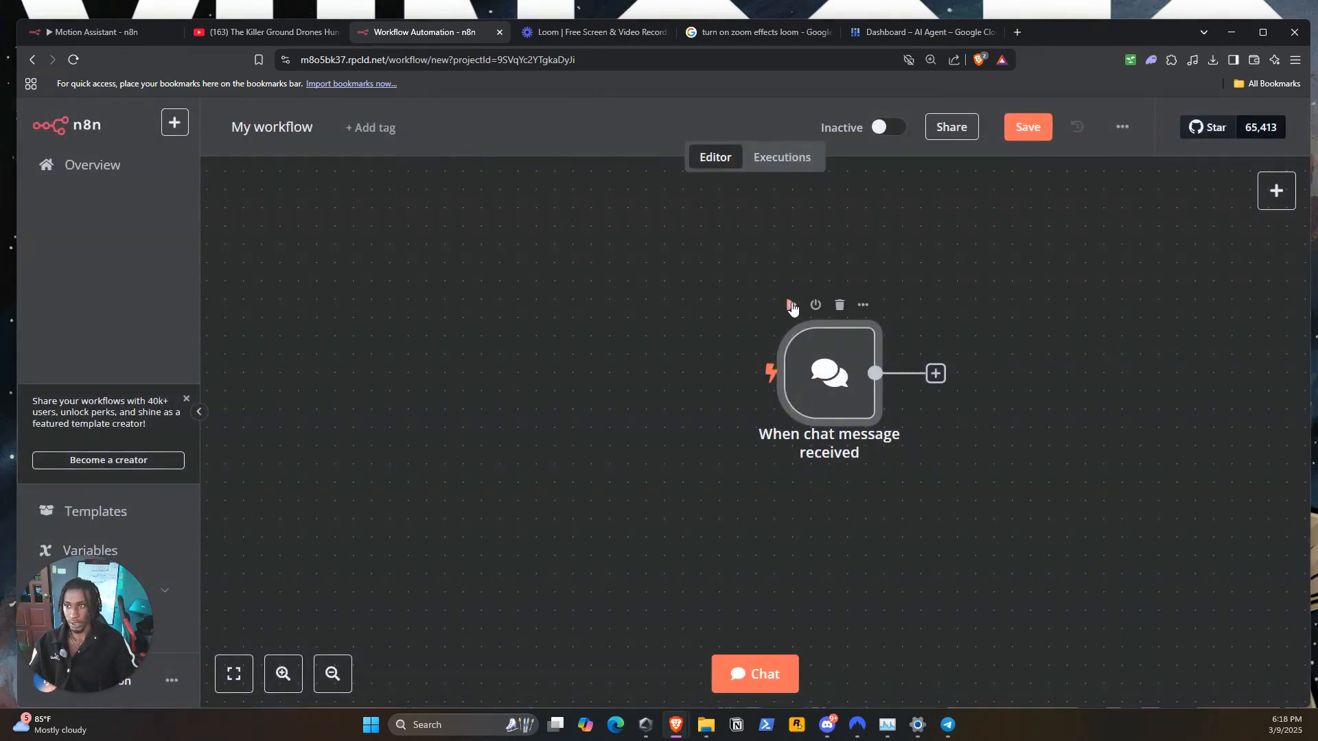
{"action": "left_click", "coordinate": [790, 304]}
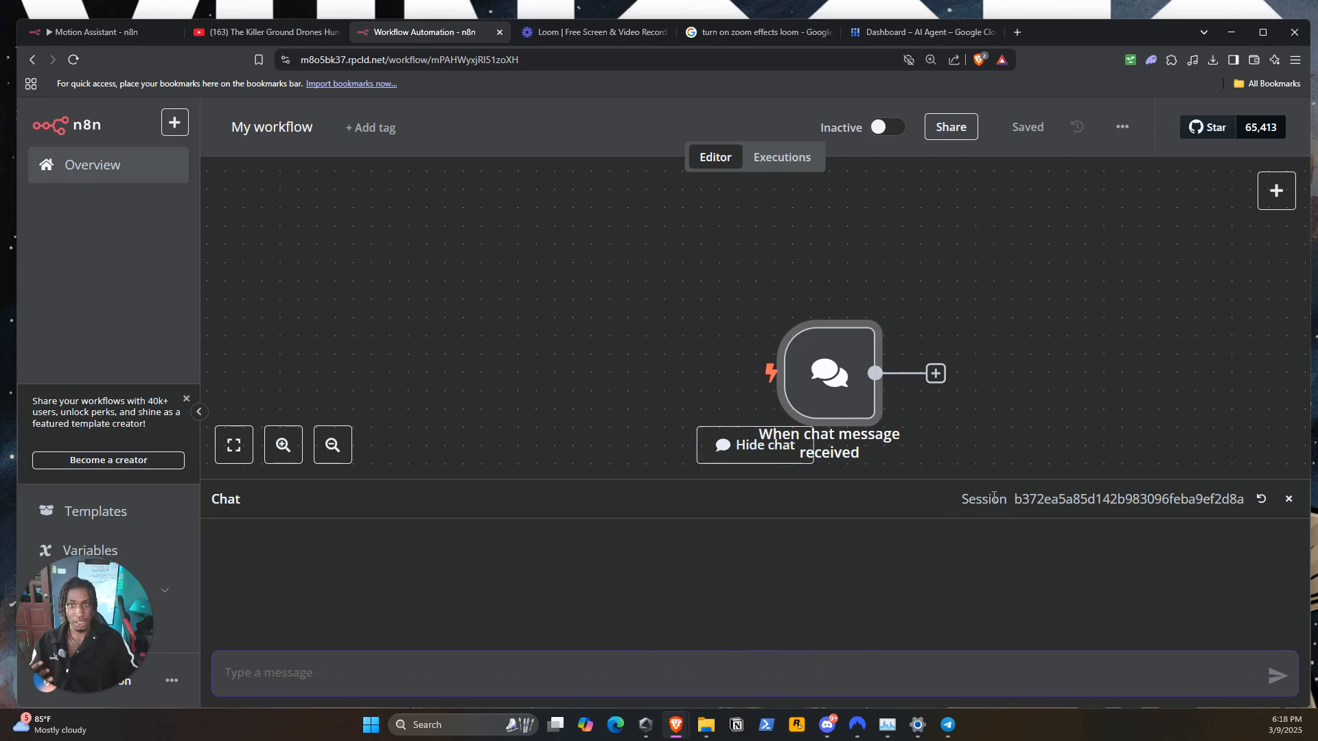
Add an AI Agent node connected to the output of the chat trigger
{"action": "left_click_drag", "start_coordinate": [1101, 404], "coordinate": [843, 309]}
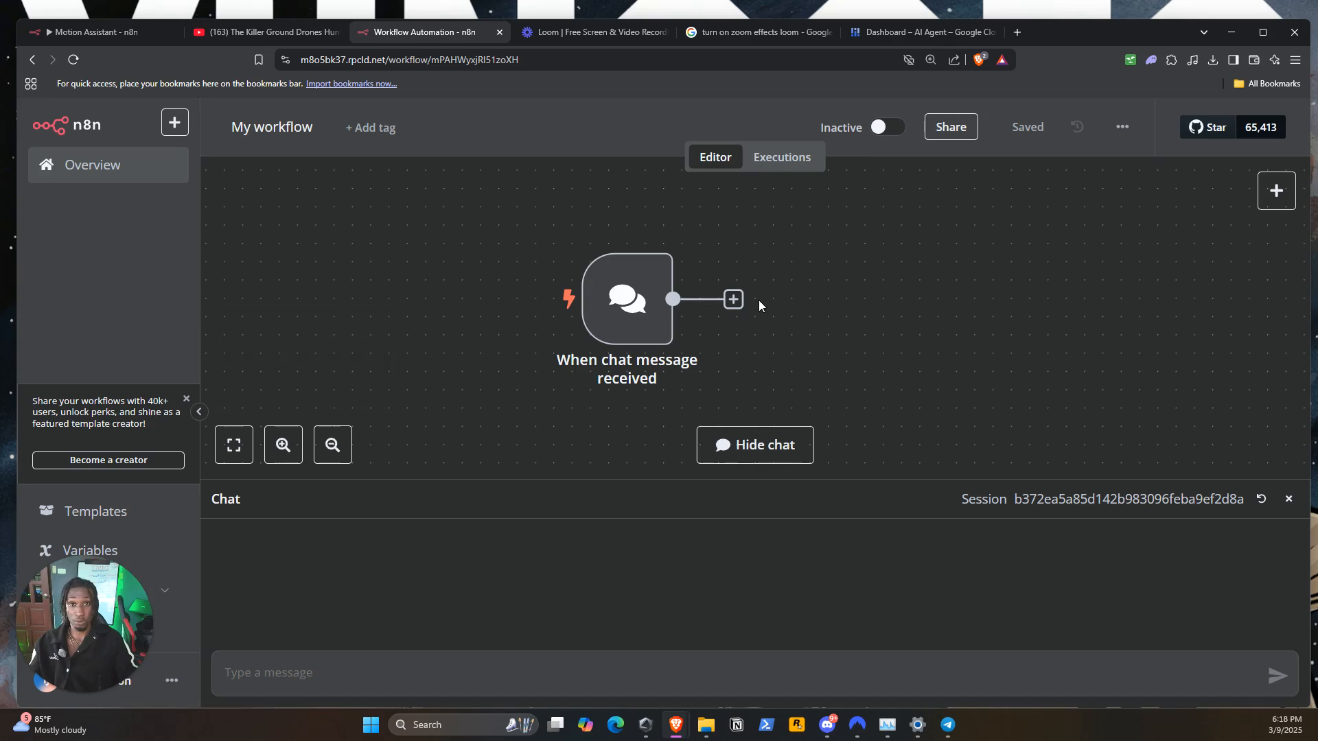
{"action": "left_click", "coordinate": [733, 300]}
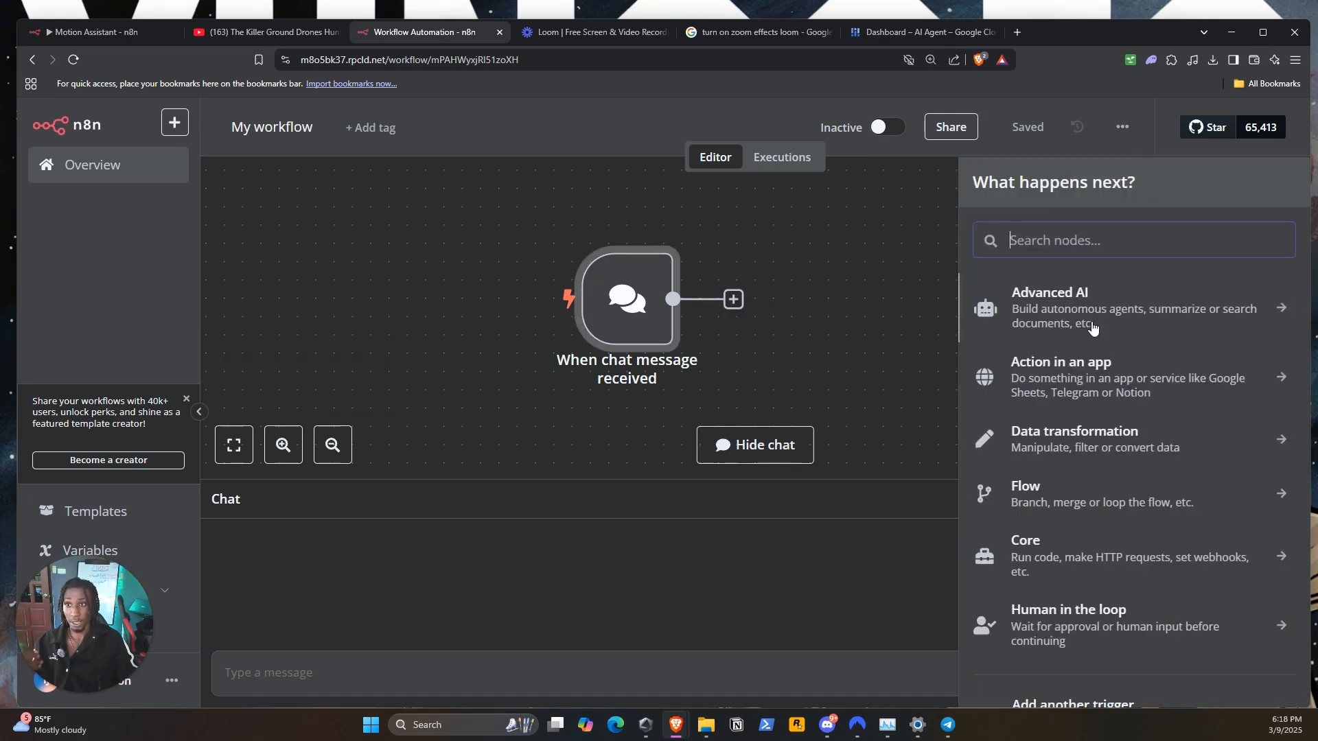
{"action": "left_click", "coordinate": [1101, 328]}
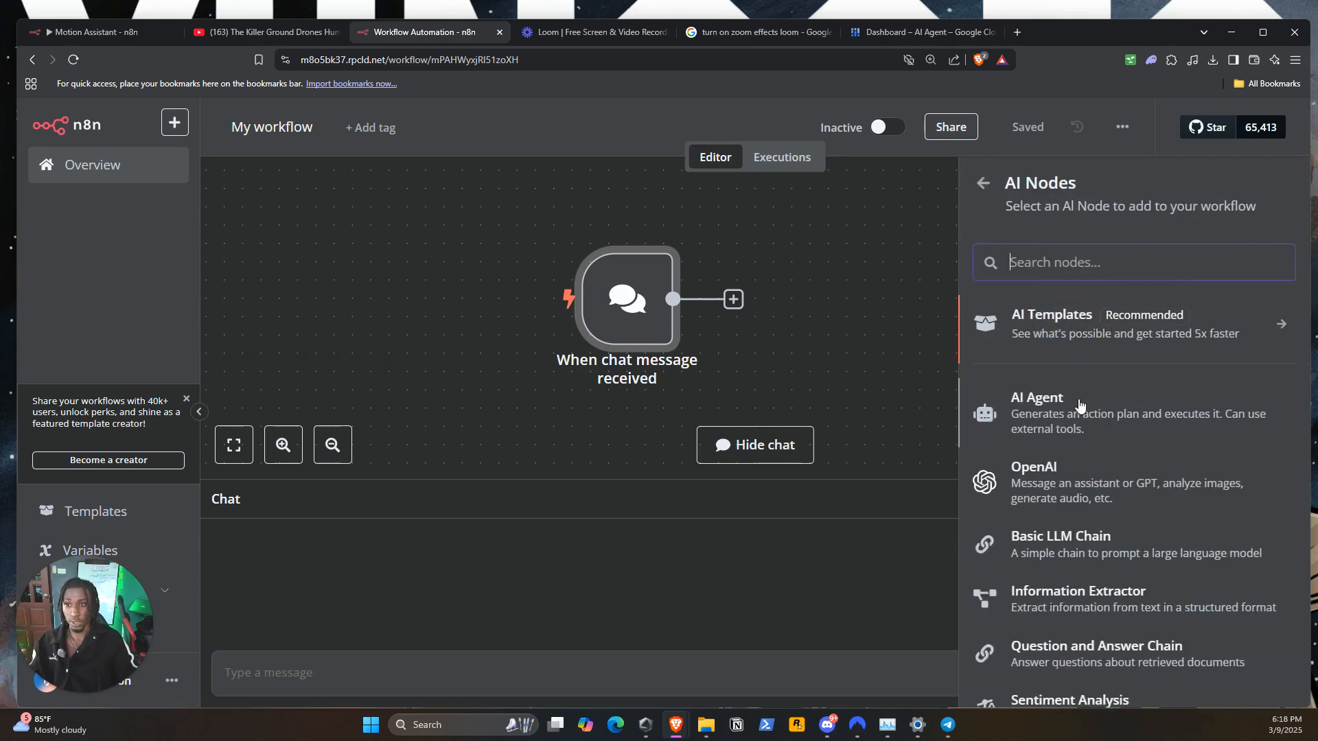
{"action": "left_click", "coordinate": [1019, 393]}
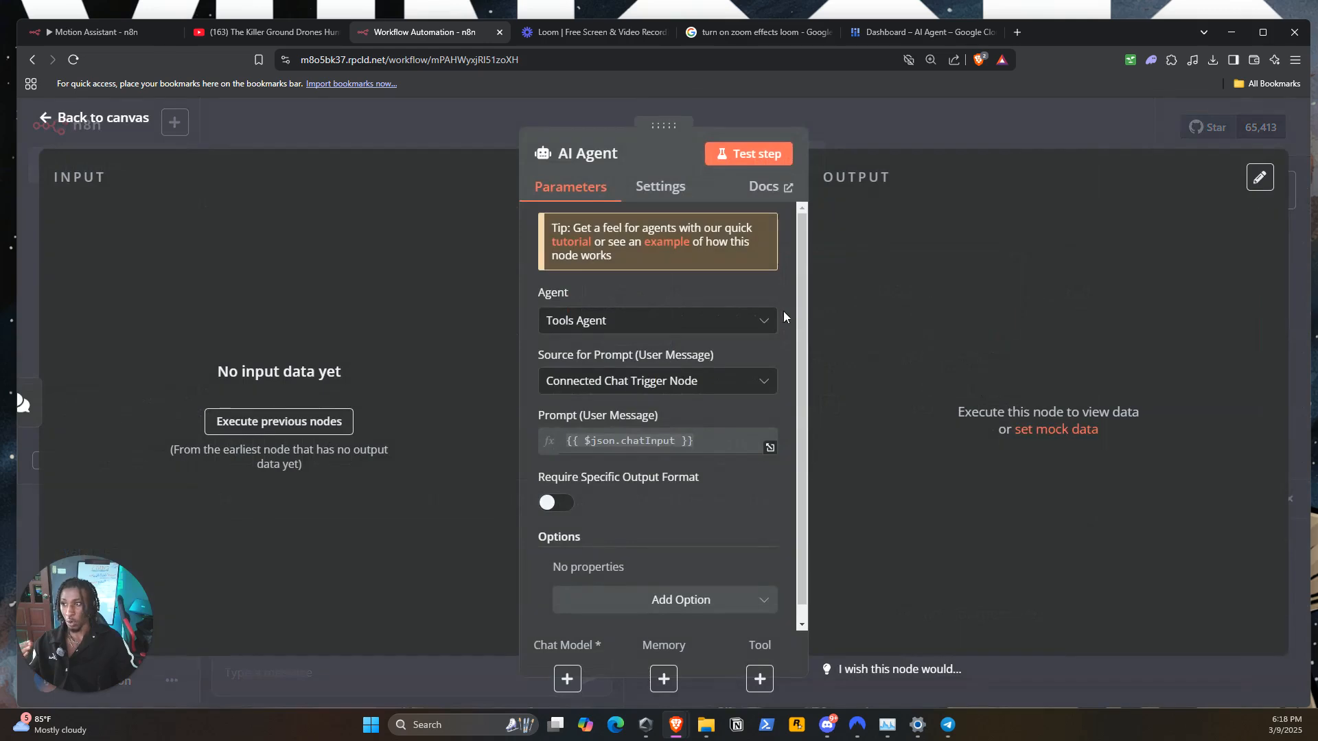
{"action": "left_click", "coordinate": [895, 125]}
{"action": "left_click_drag", "start_coordinate": [1194, 368], "coordinate": [1085, 294]}
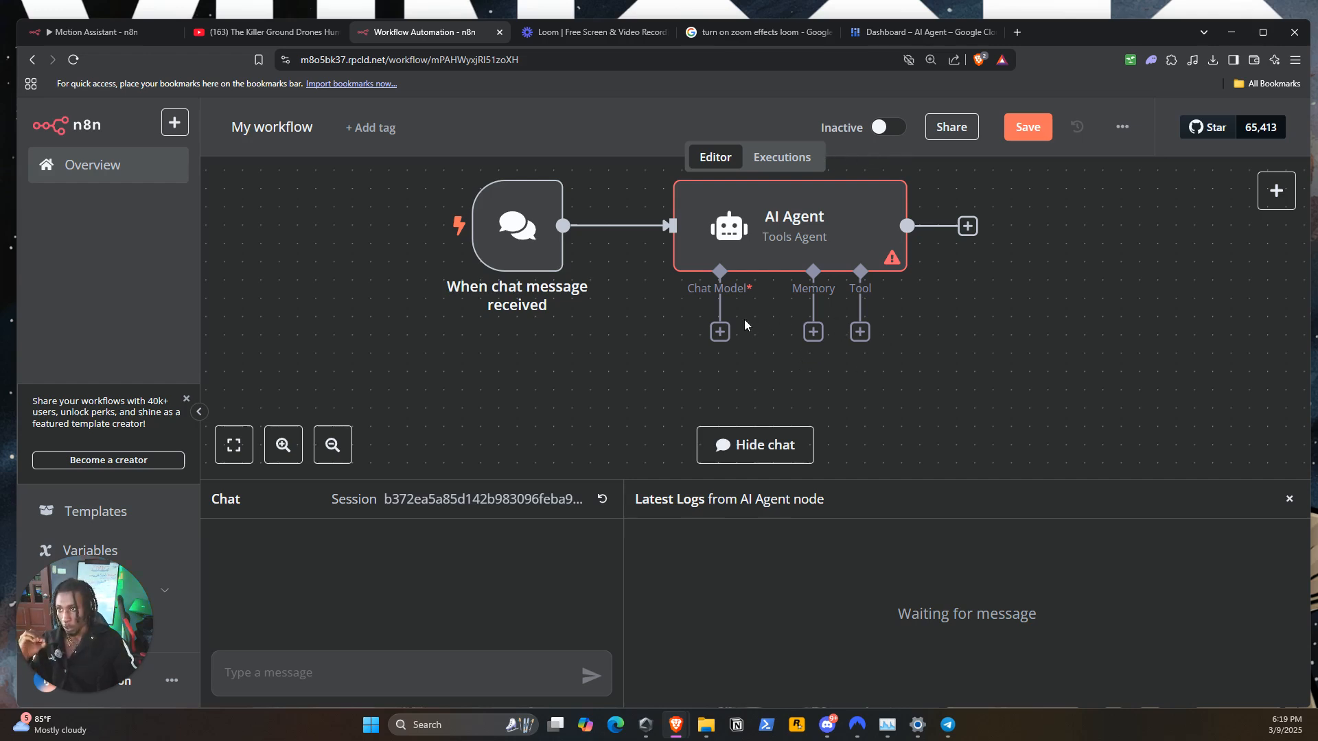
Attach an OpenAI Chat Model to the AI Agent's chat model connector and place it just below the agent
{"action": "left_click", "coordinate": [720, 334]}
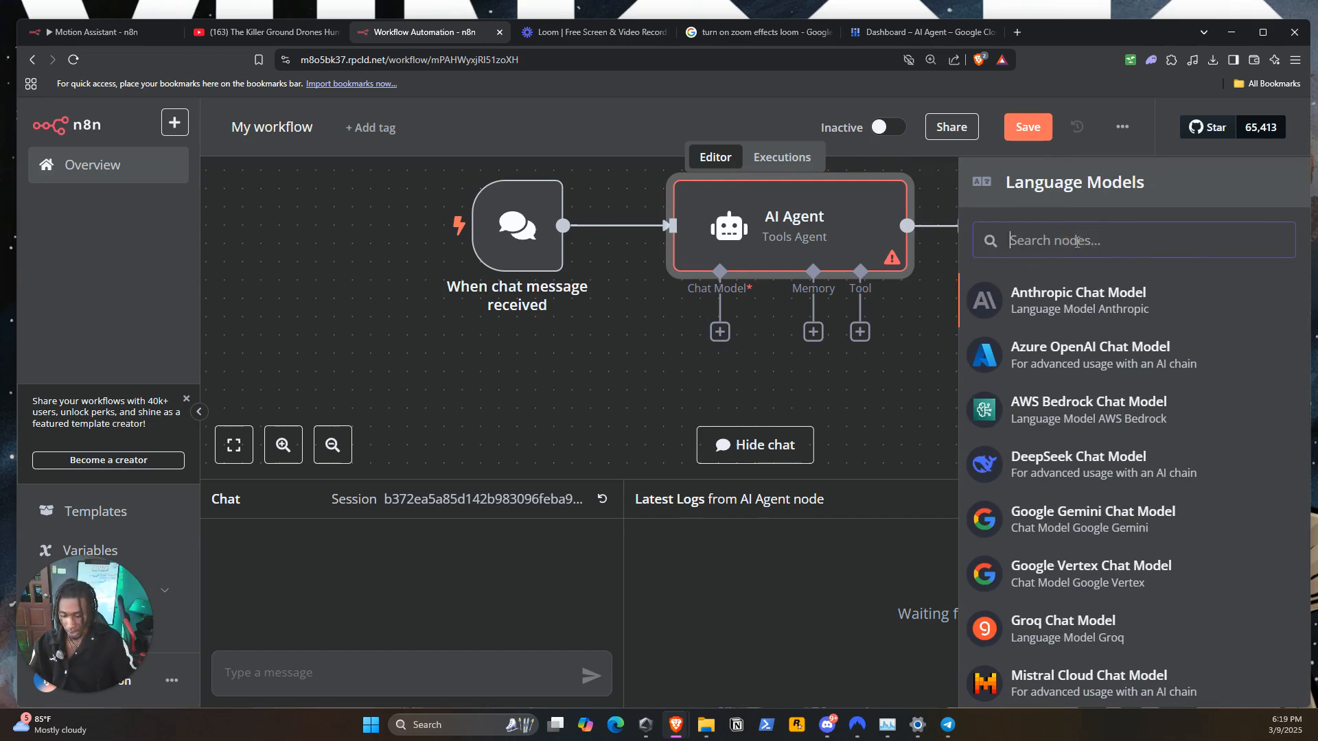
{"action": "type", "text": "ope"}
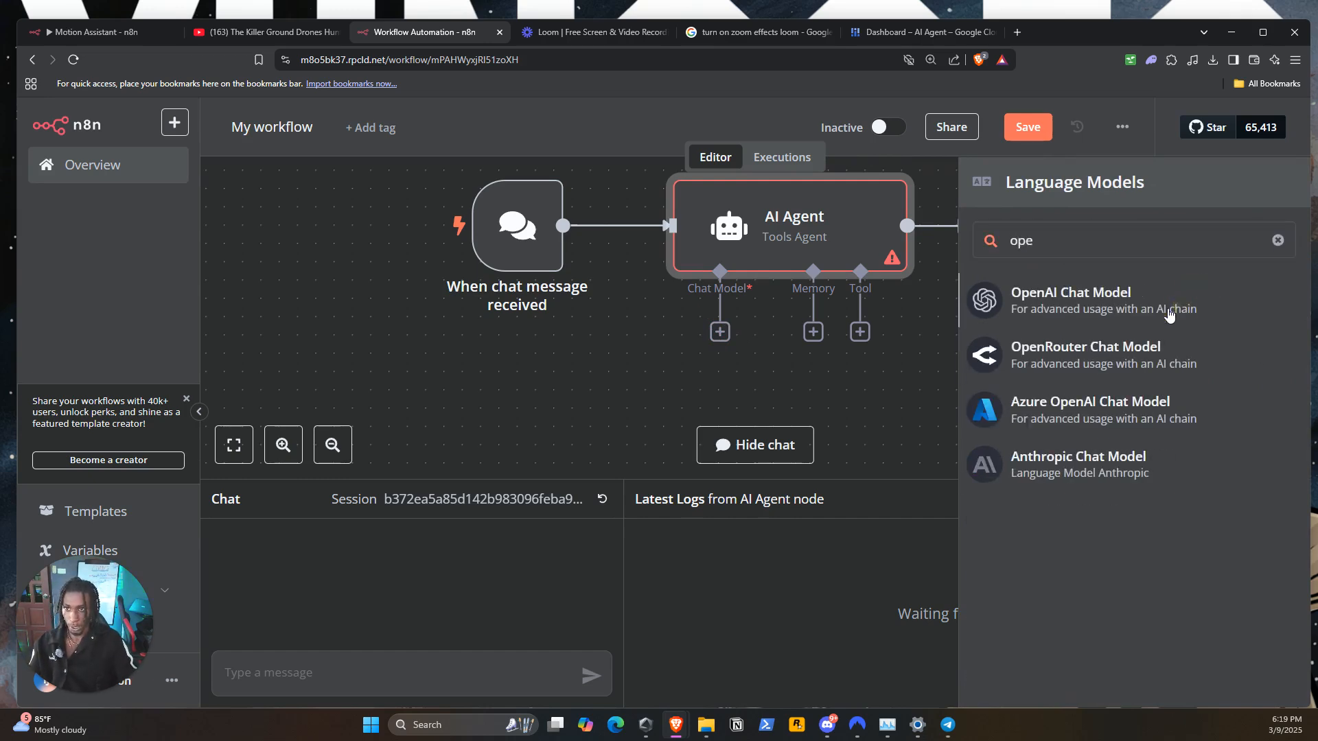
{"action": "left_click", "coordinate": [1195, 309]}
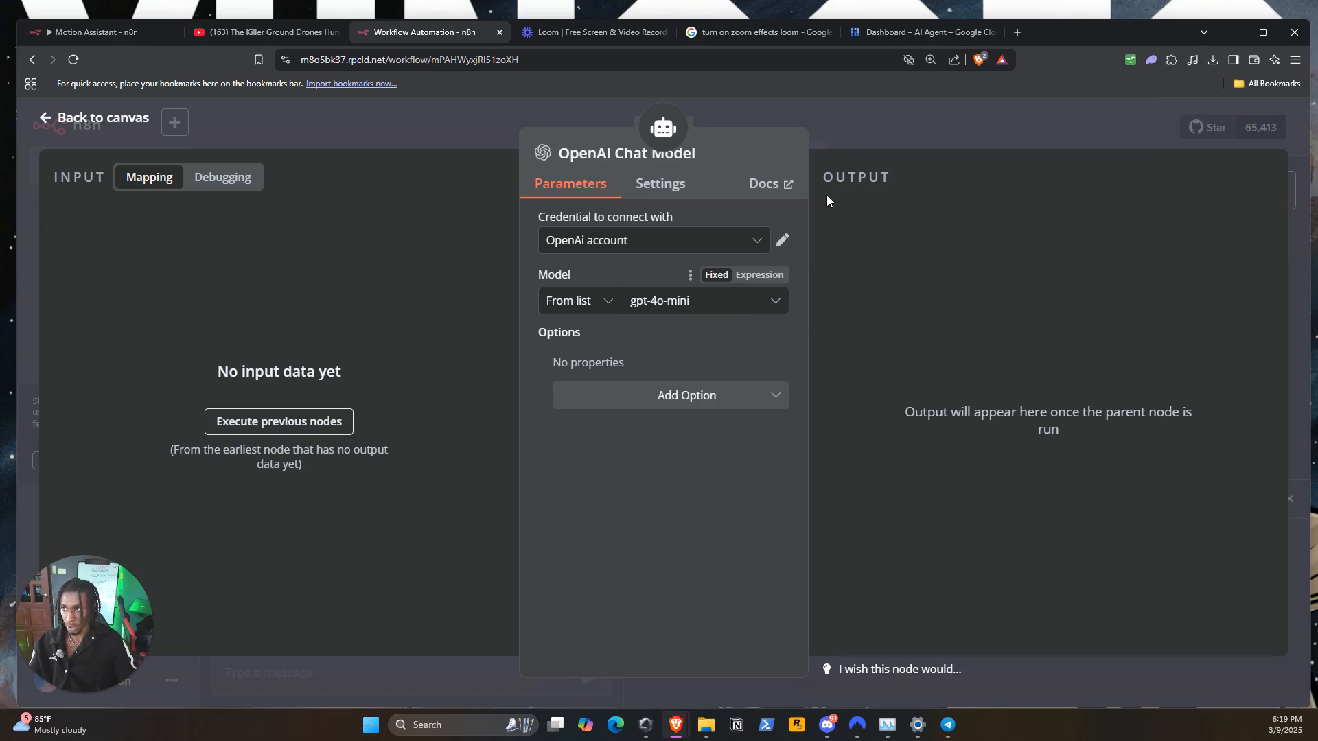
{"action": "left_click", "coordinate": [930, 121]}
{"action": "left_click_drag", "start_coordinate": [726, 383], "coordinate": [652, 327]}
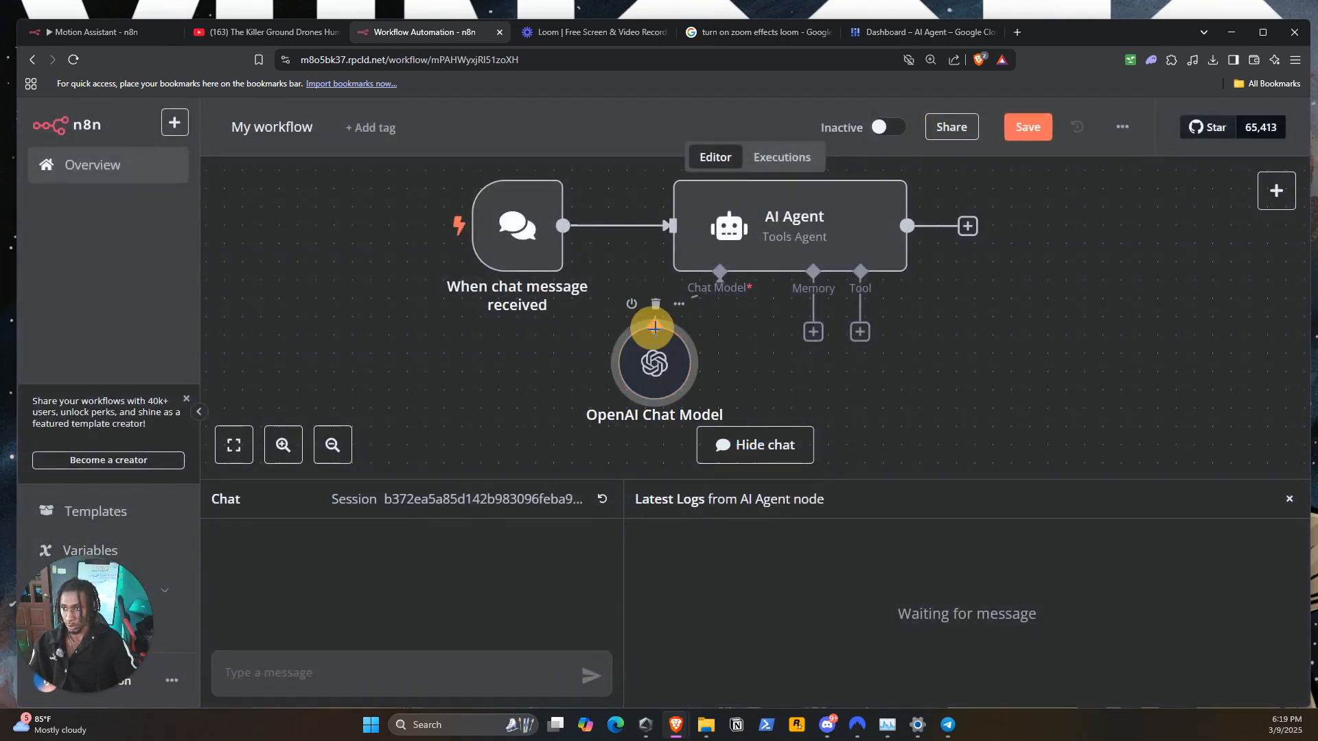
{"action": "double_click", "coordinate": [648, 355]}
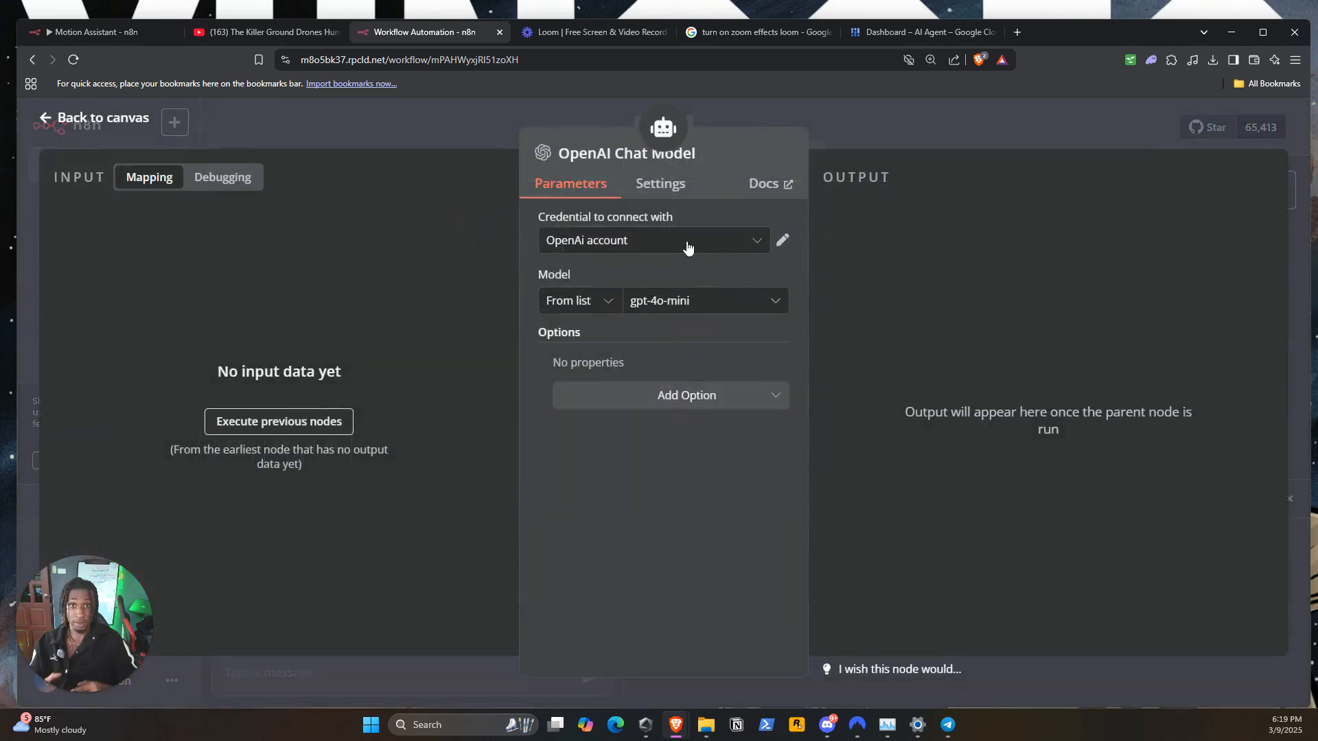
{"action": "left_click", "coordinate": [782, 242]}
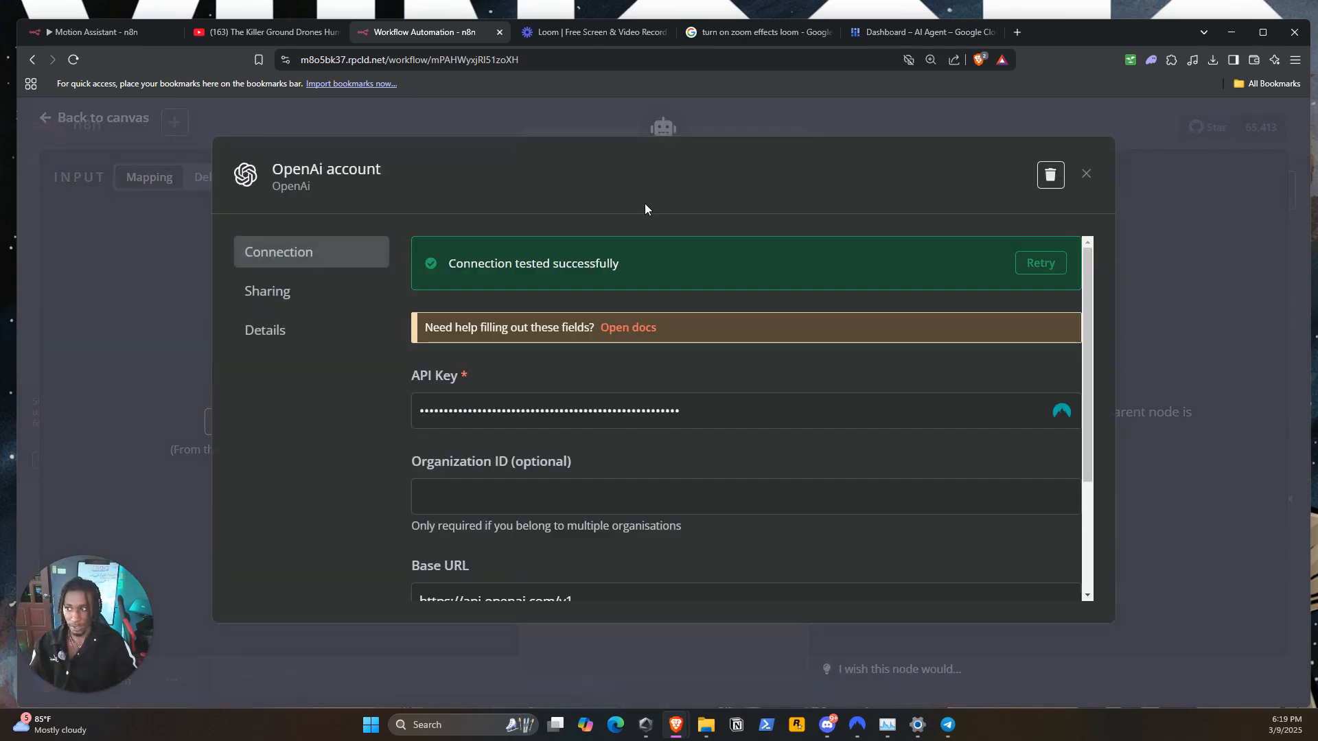
{"action": "left_click", "coordinate": [703, 408]}
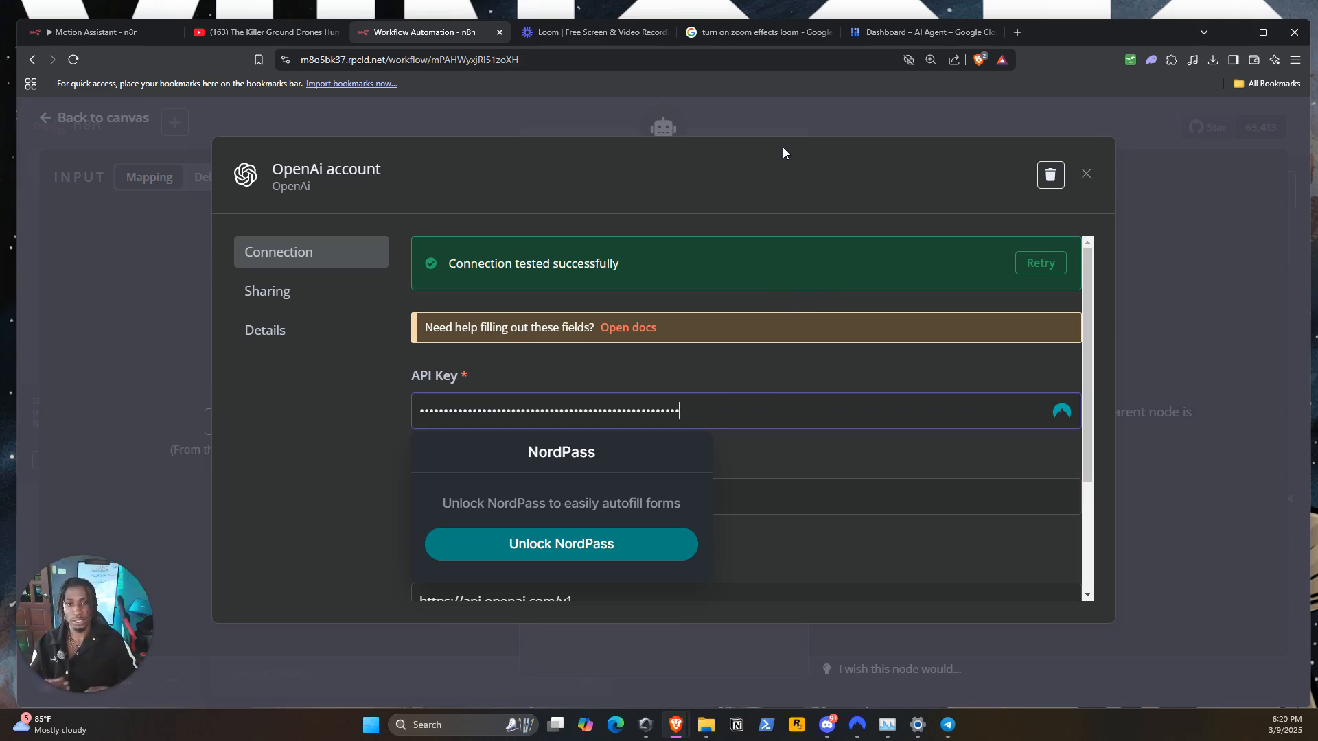
{"action": "left_click", "coordinate": [1216, 117]}
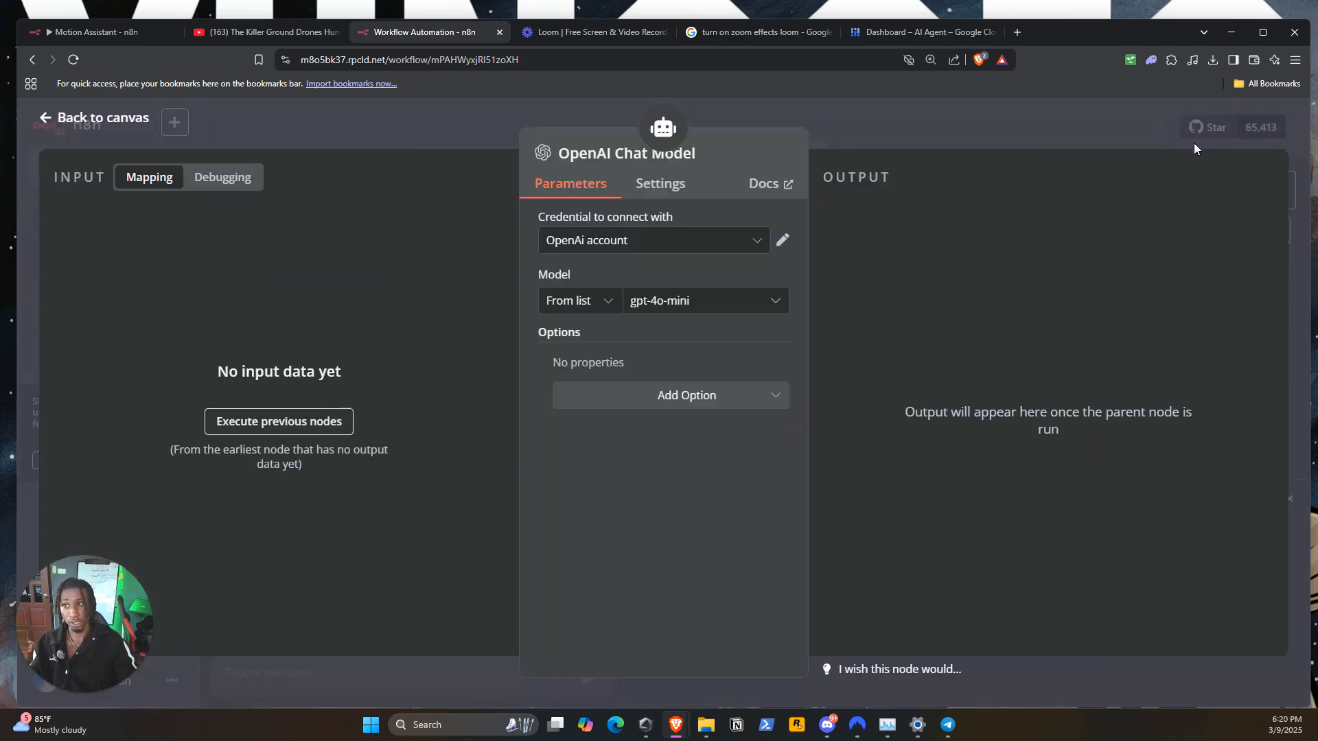
{"action": "left_click", "coordinate": [1072, 117]}
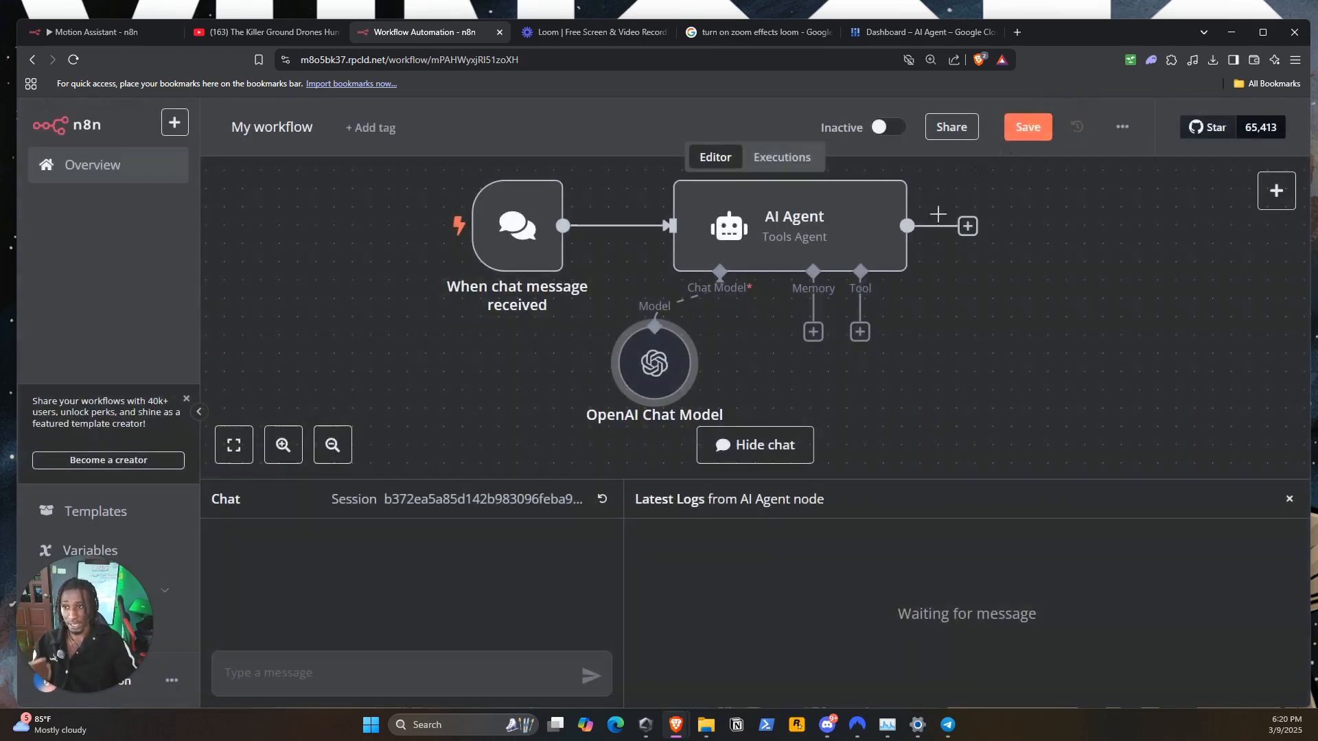
Attach a Window Buffer Memory node to the AI Agent's memory connector
{"action": "left_click", "coordinate": [813, 332]}
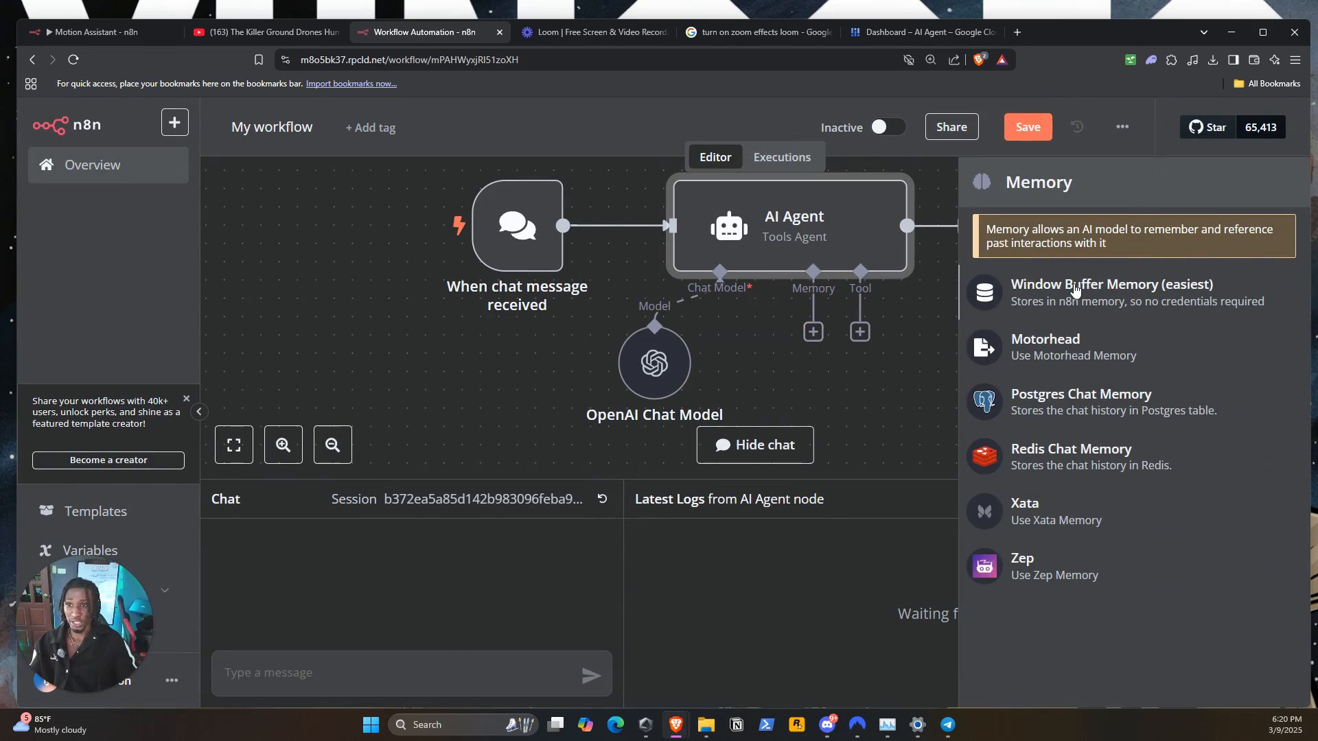
{"action": "left_click", "coordinate": [1075, 291]}
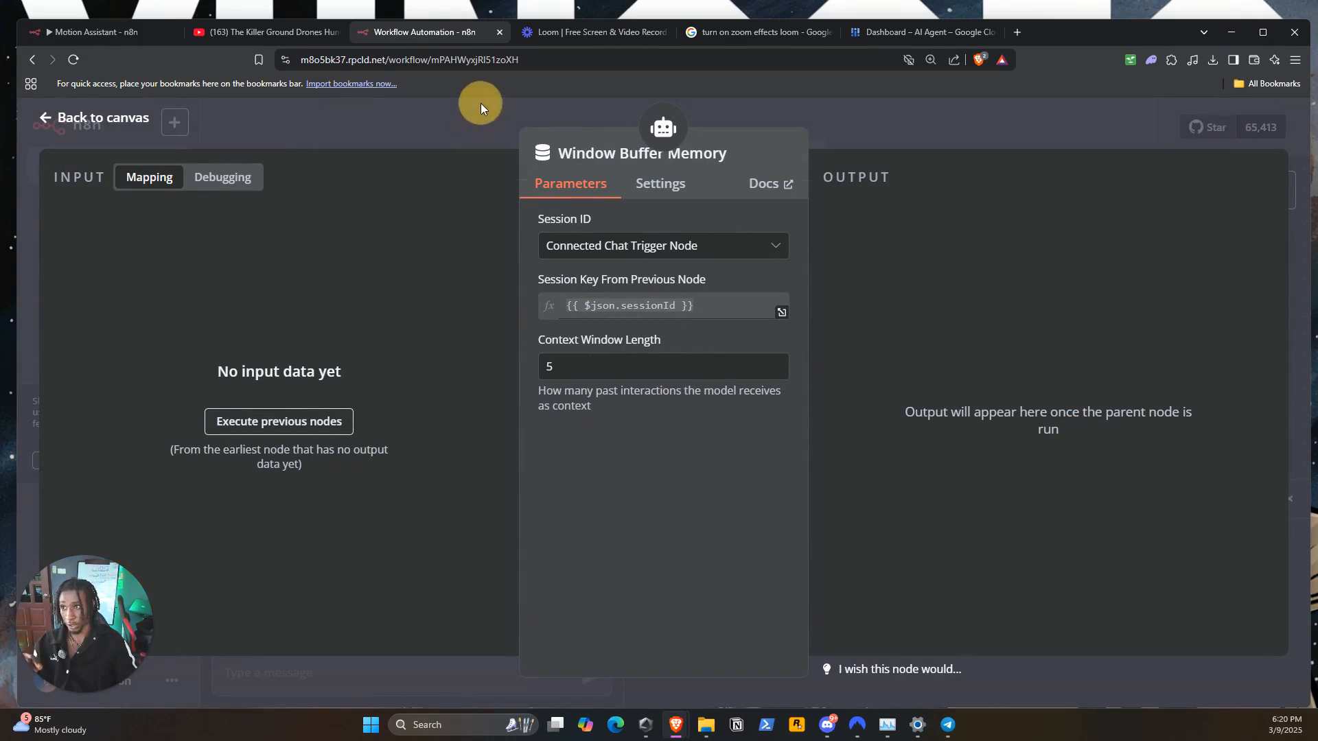
{"action": "left_click", "coordinate": [566, 112]}
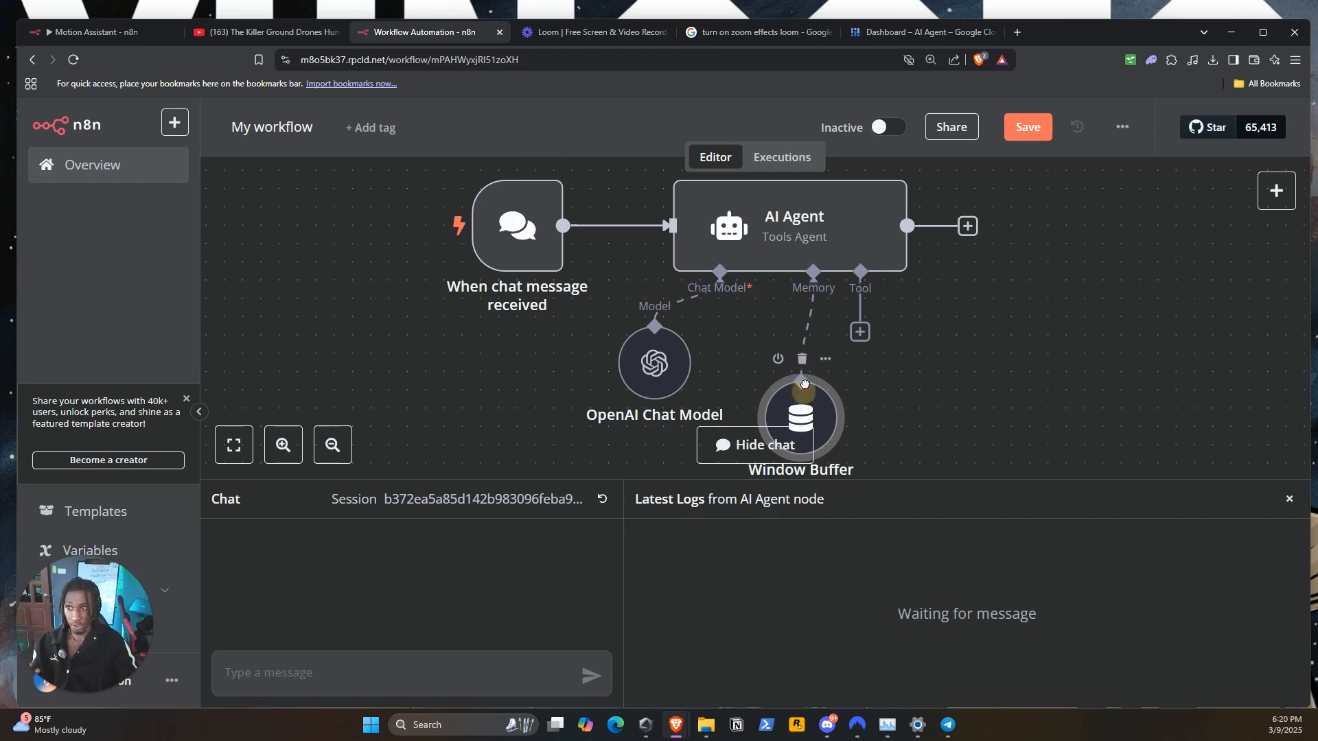
Examine the context window length setting of the Window Buffer Memory node
{"action": "scroll", "coordinate": [868, 396], "scroll_direction": "down", "scroll_amount": 1}
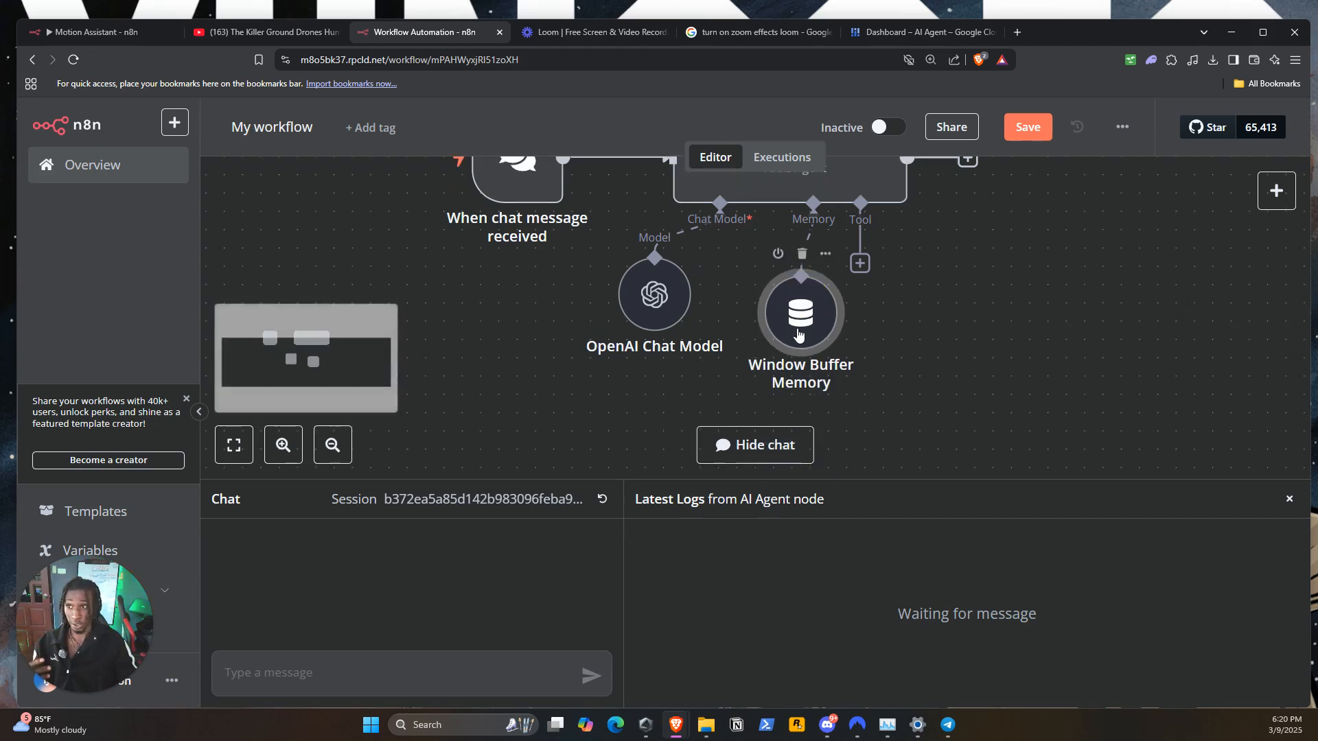
{"action": "double_click", "coordinate": [799, 330]}
{"action": "left_click", "coordinate": [584, 367]}
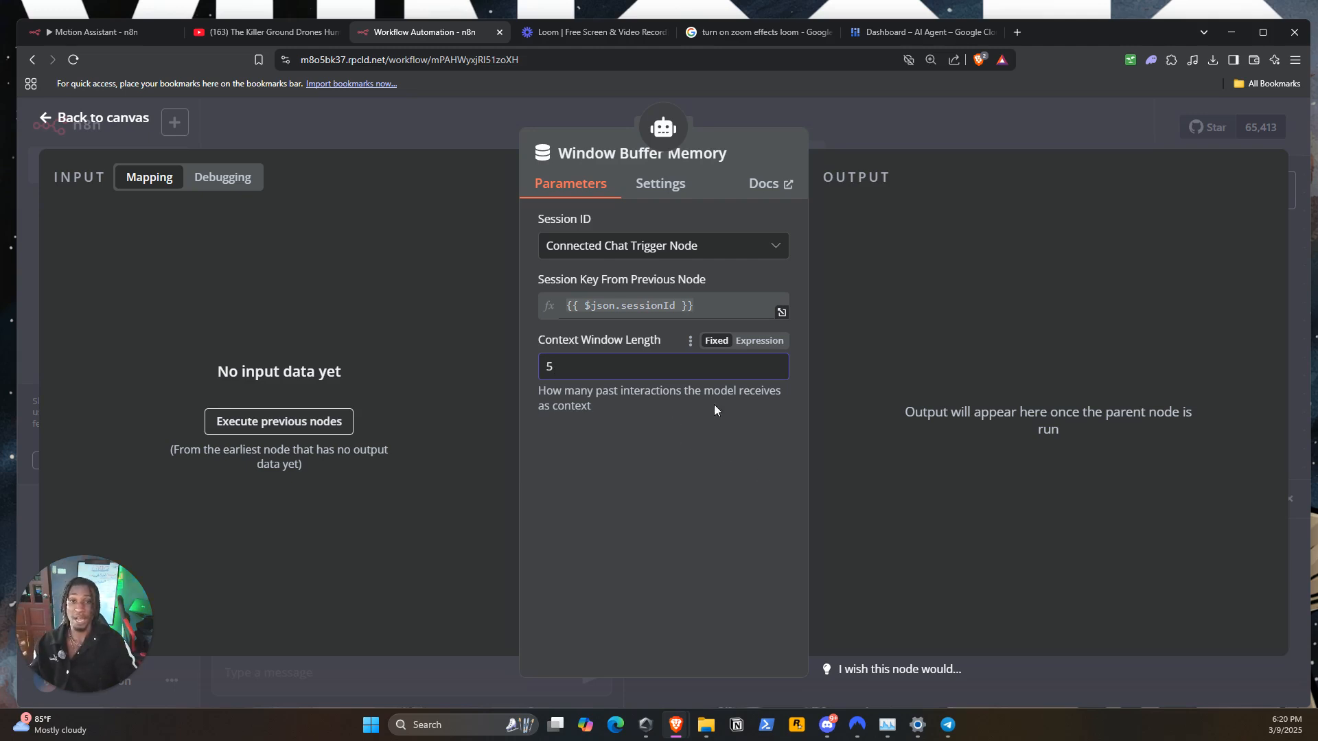
{"action": "left_click", "coordinate": [932, 113]}
Place the Window Buffer Memory node beneath the AI Agent, level with the OpenAI Chat Model
{"action": "left_click", "coordinate": [924, 273]}
{"action": "left_click_drag", "start_coordinate": [807, 321], "coordinate": [788, 303]}
{"action": "scroll", "coordinate": [995, 288], "scroll_direction": "up", "scroll_amount": 2}
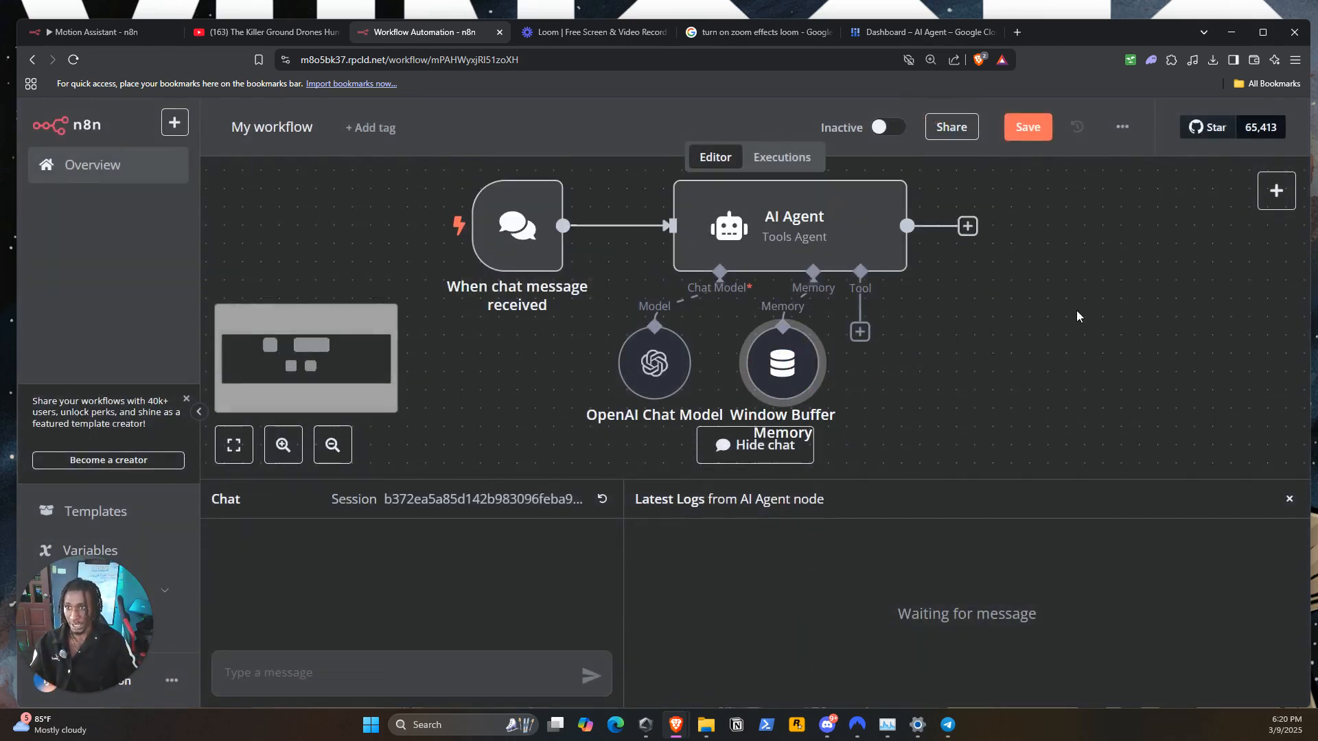
{"action": "left_click", "coordinate": [896, 314]}
Search the agent's tools for "google d" and attach the Google Docs Tool to the AI Agent
{"action": "left_click", "coordinate": [860, 333]}
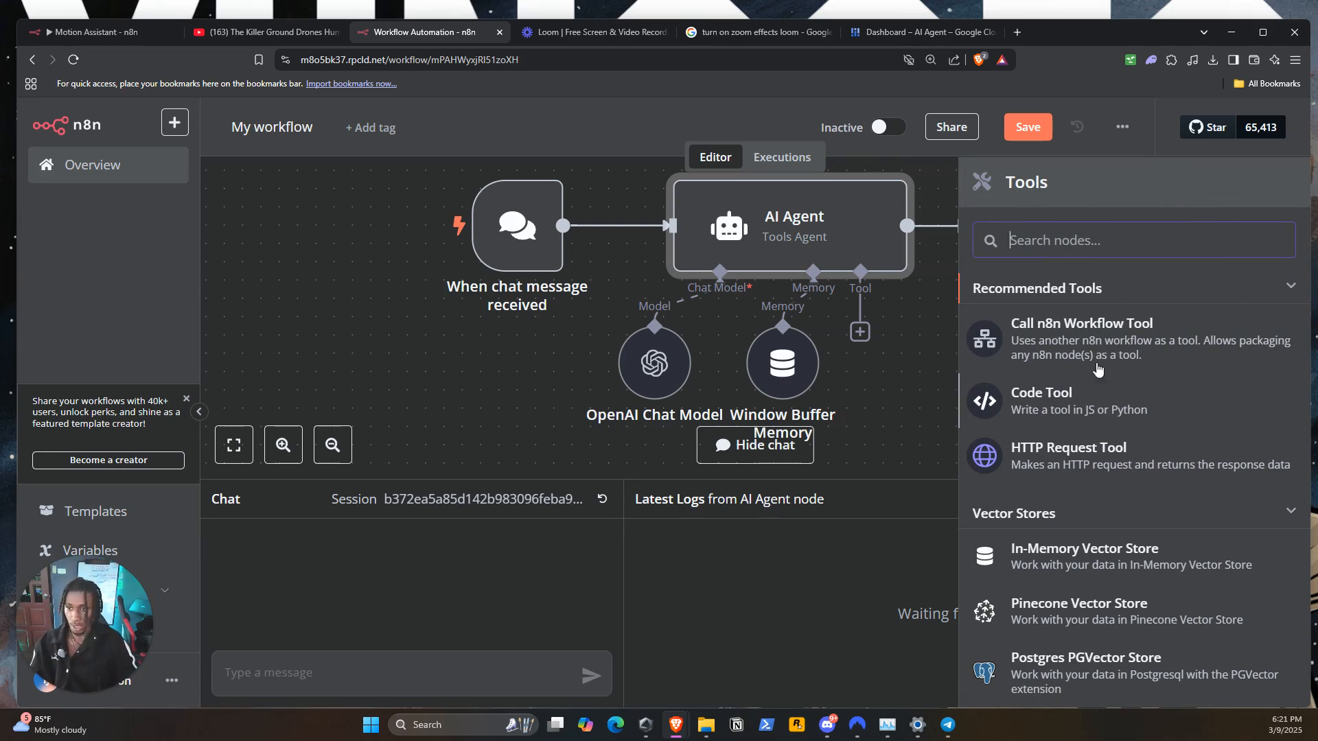
{"action": "left_click", "coordinate": [1075, 241]}
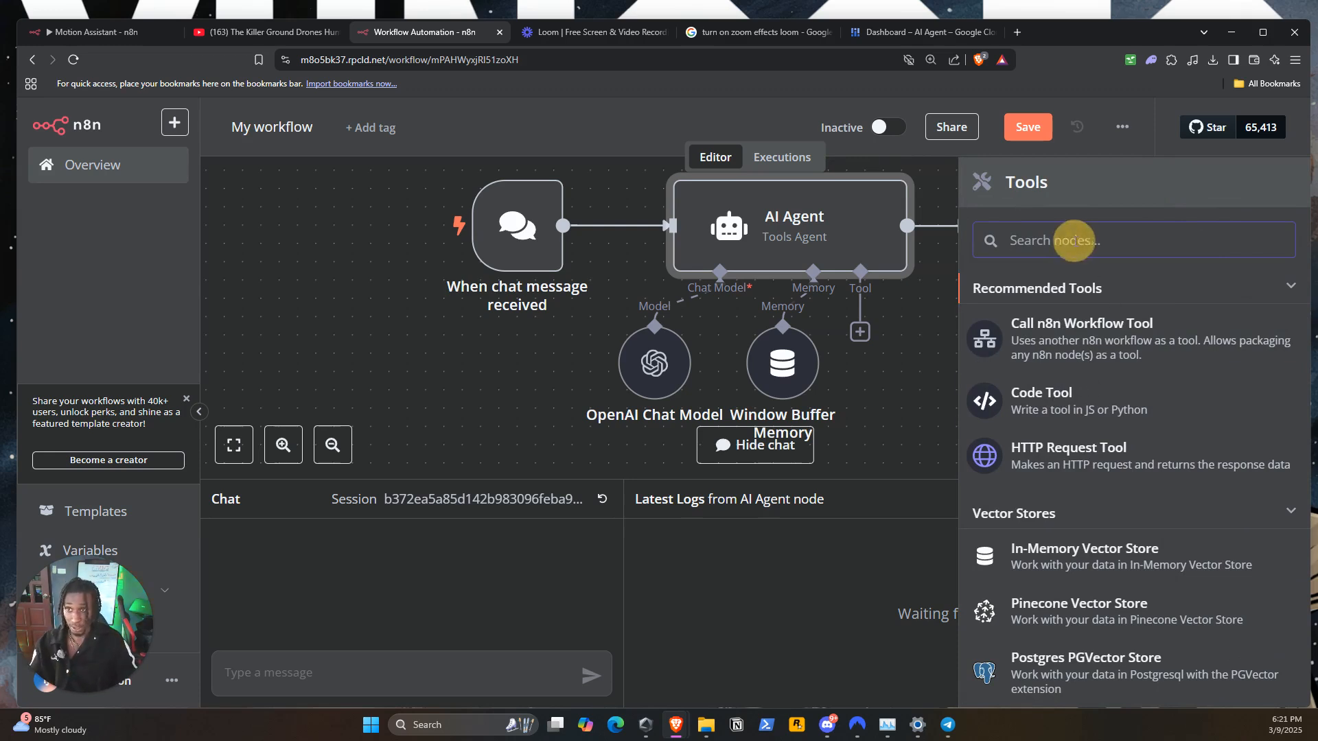
{"action": "type", "text": "g"}
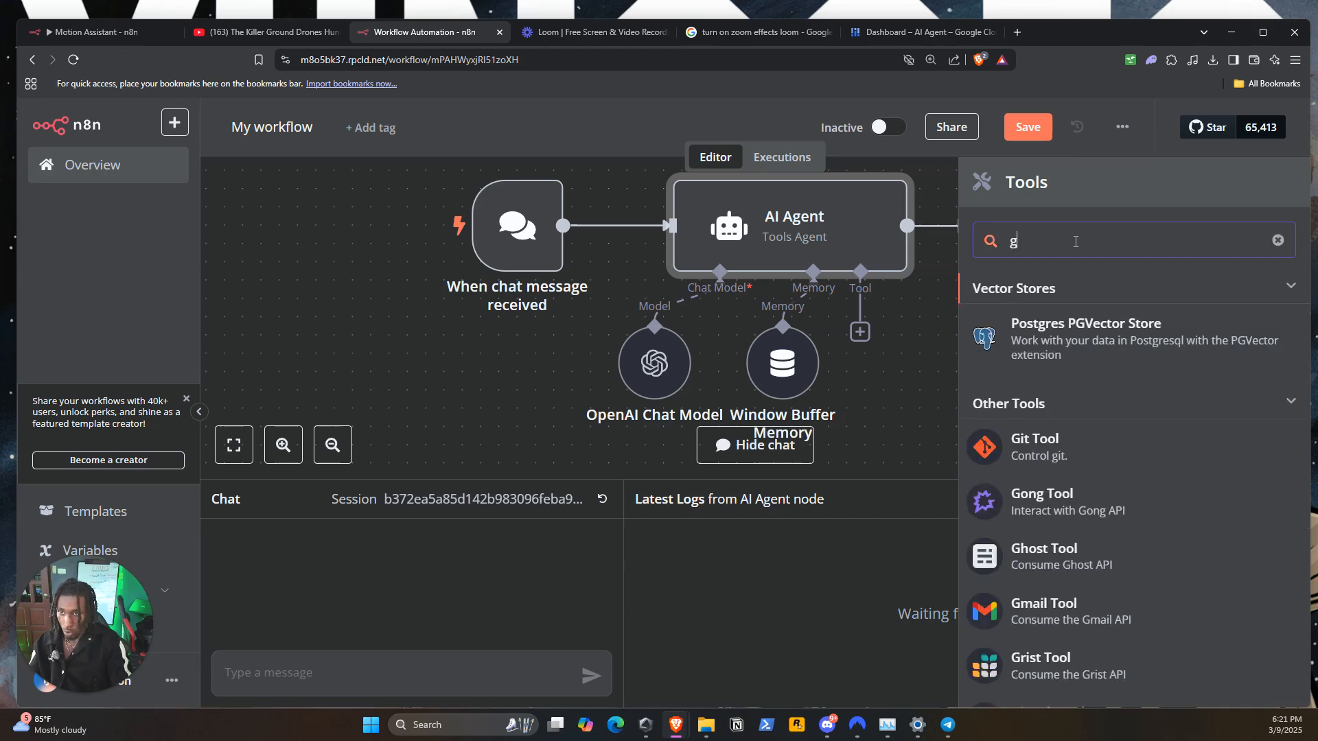
{"action": "type", "text": "oogle d"}
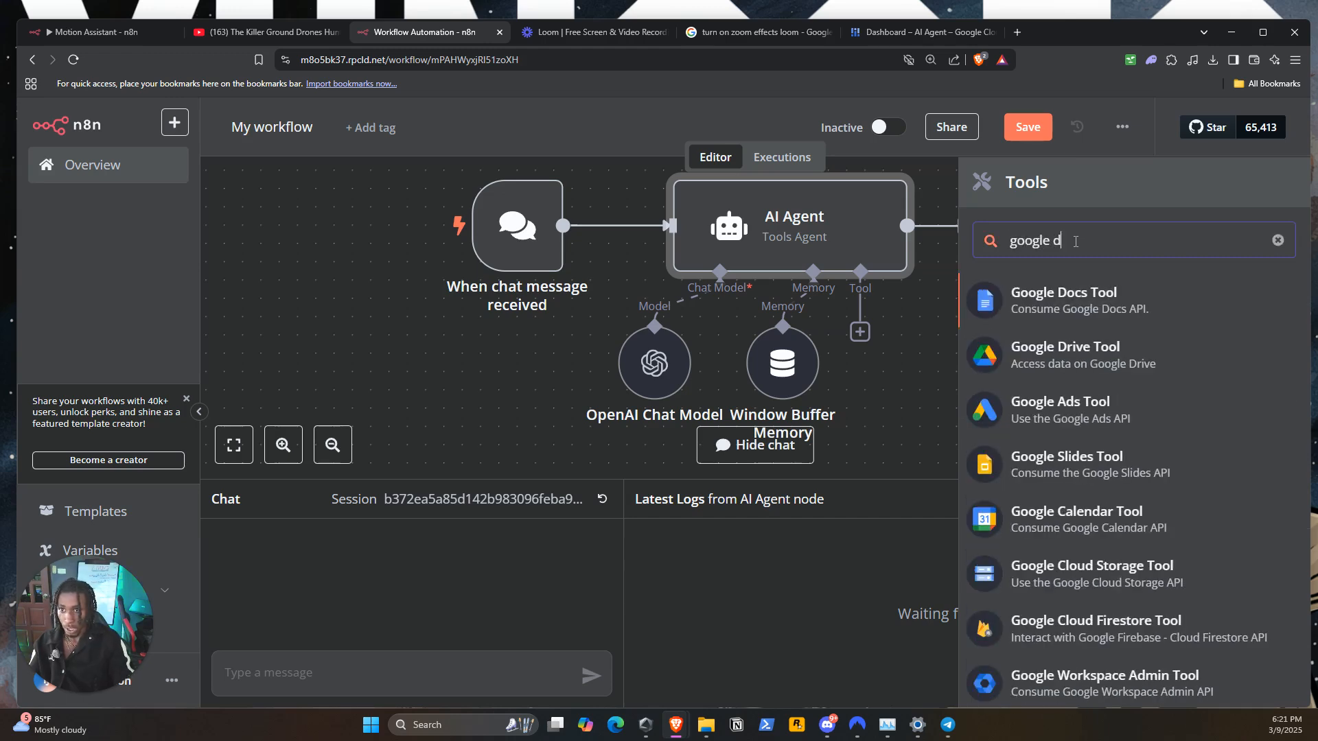
{"action": "left_click", "coordinate": [1091, 302]}
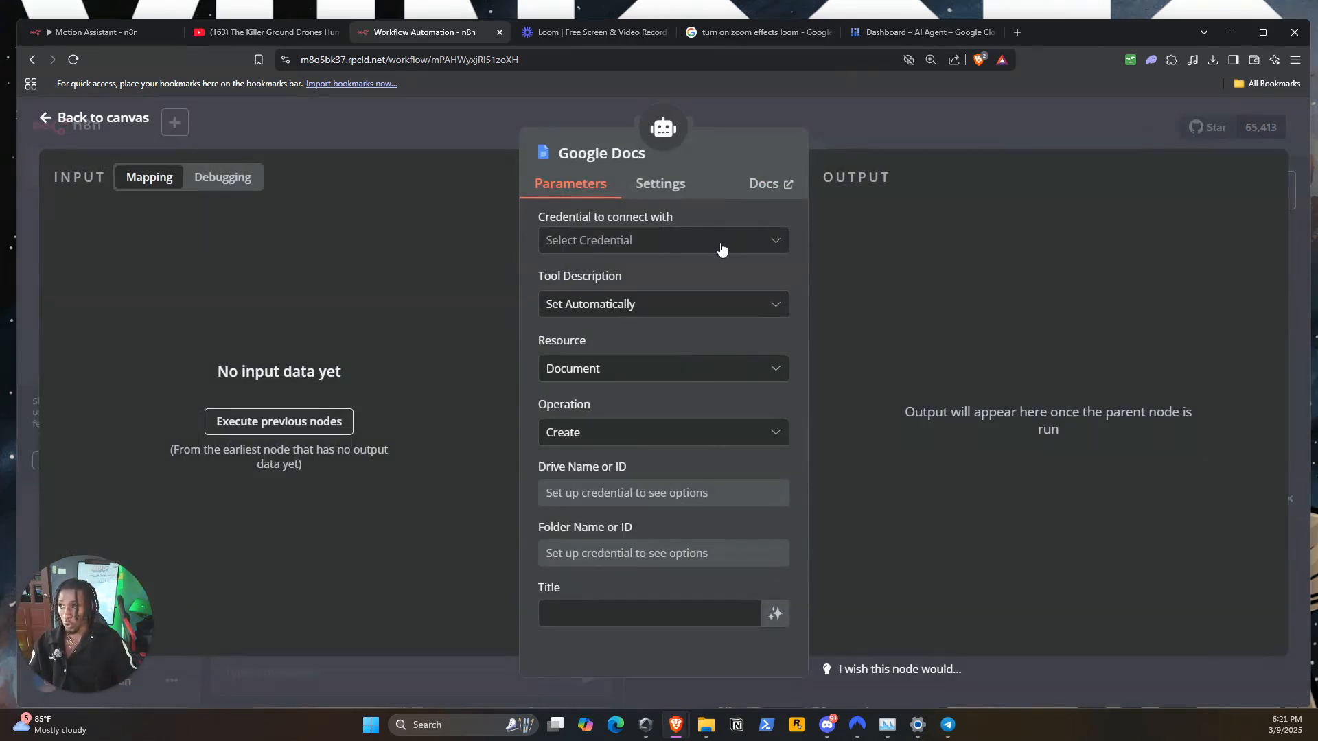
Start a new OAuth2 credential for the Google Docs tool and review its Client ID and Client Secret fields
{"action": "left_click", "coordinate": [721, 246]}
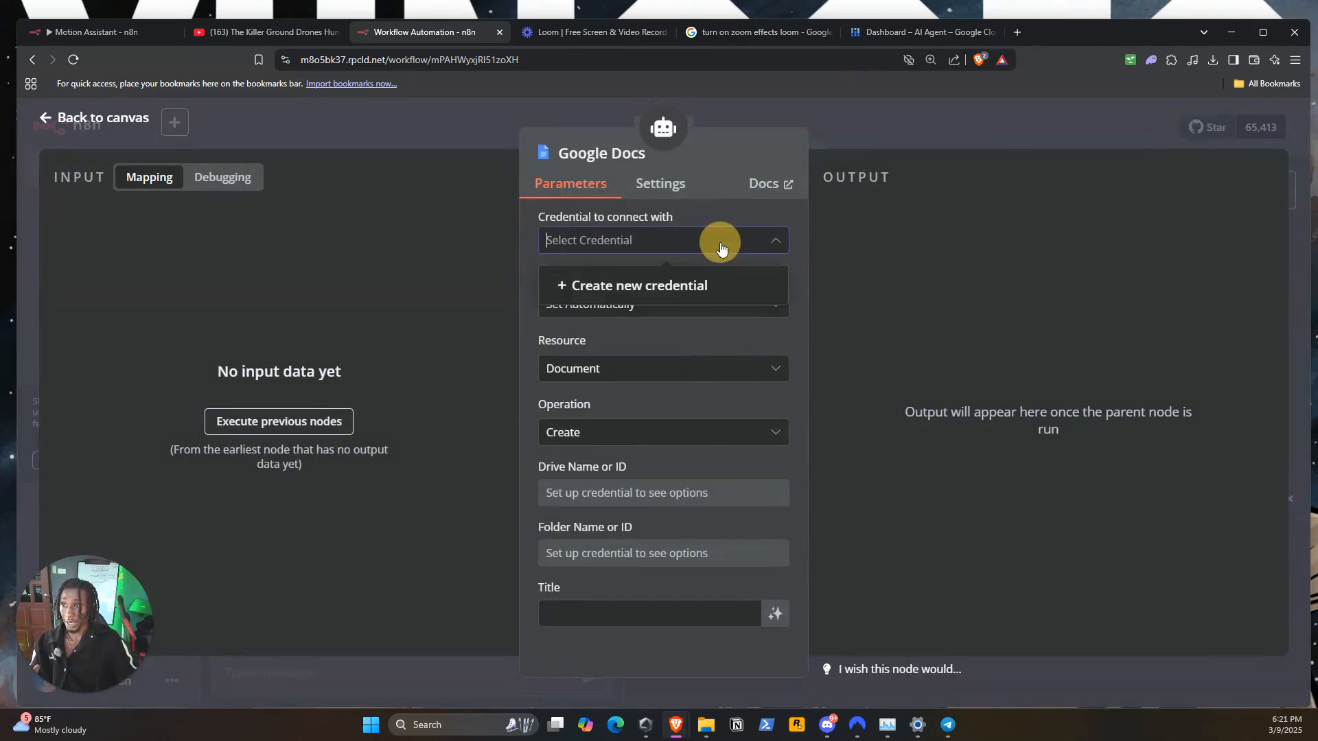
{"action": "left_click", "coordinate": [671, 287]}
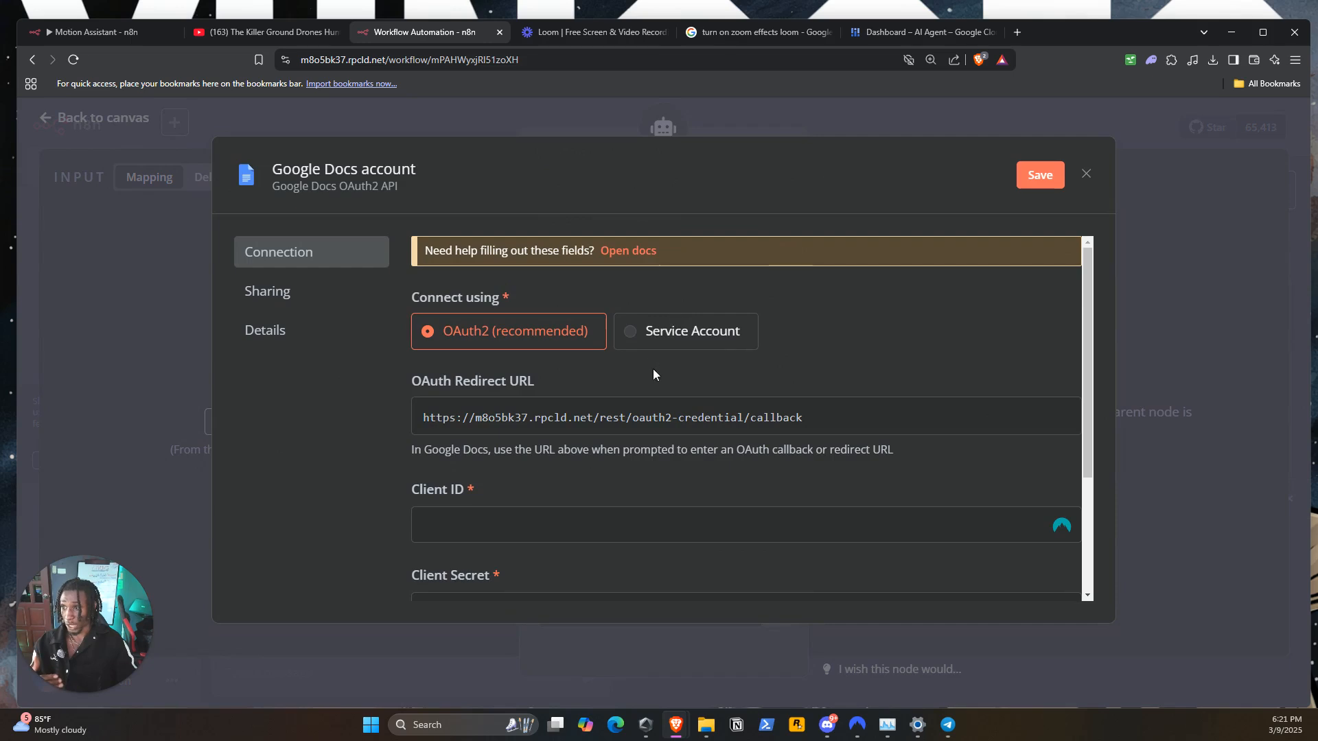
{"action": "scroll", "coordinate": [653, 369], "scroll_direction": "down", "scroll_amount": 2}
{"action": "scroll", "coordinate": [653, 369], "scroll_direction": "up", "scroll_amount": 1}
{"action": "left_click", "coordinate": [639, 442]}
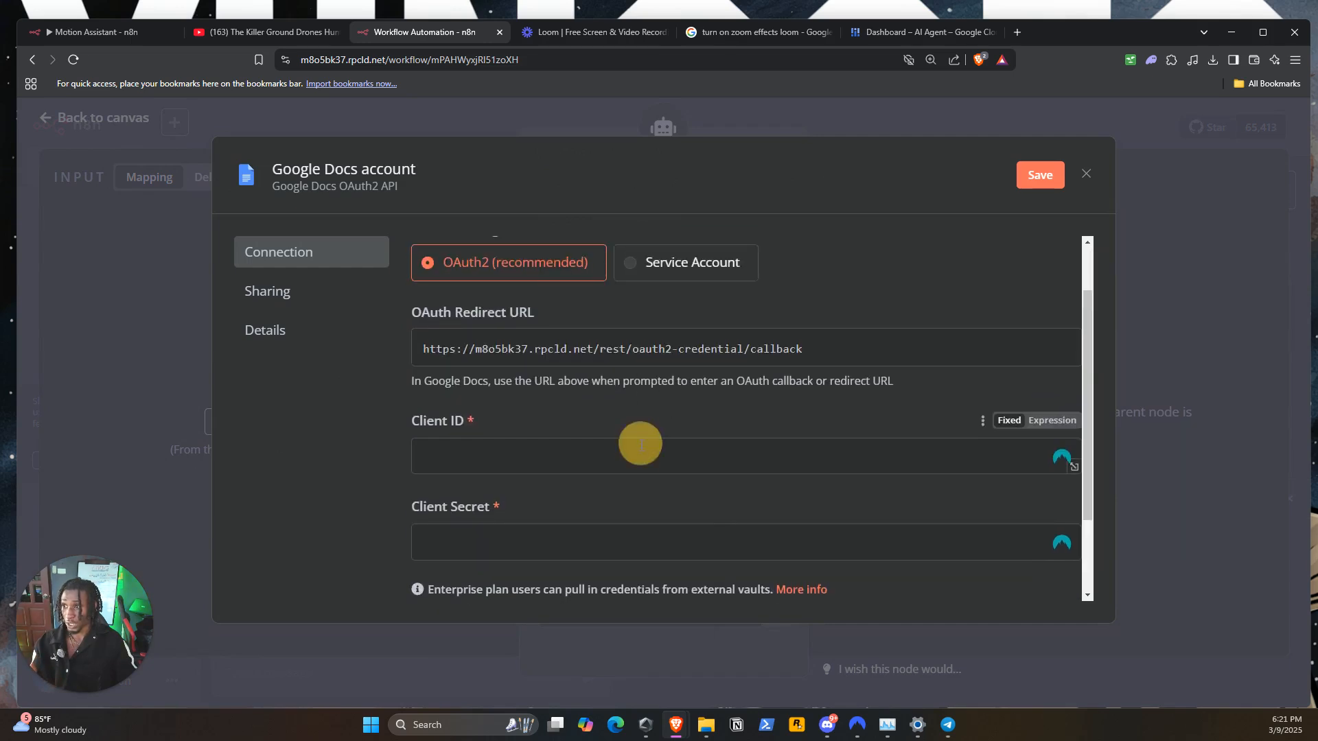
{"action": "left_click", "coordinate": [806, 418]}
{"action": "left_click", "coordinate": [675, 550]}
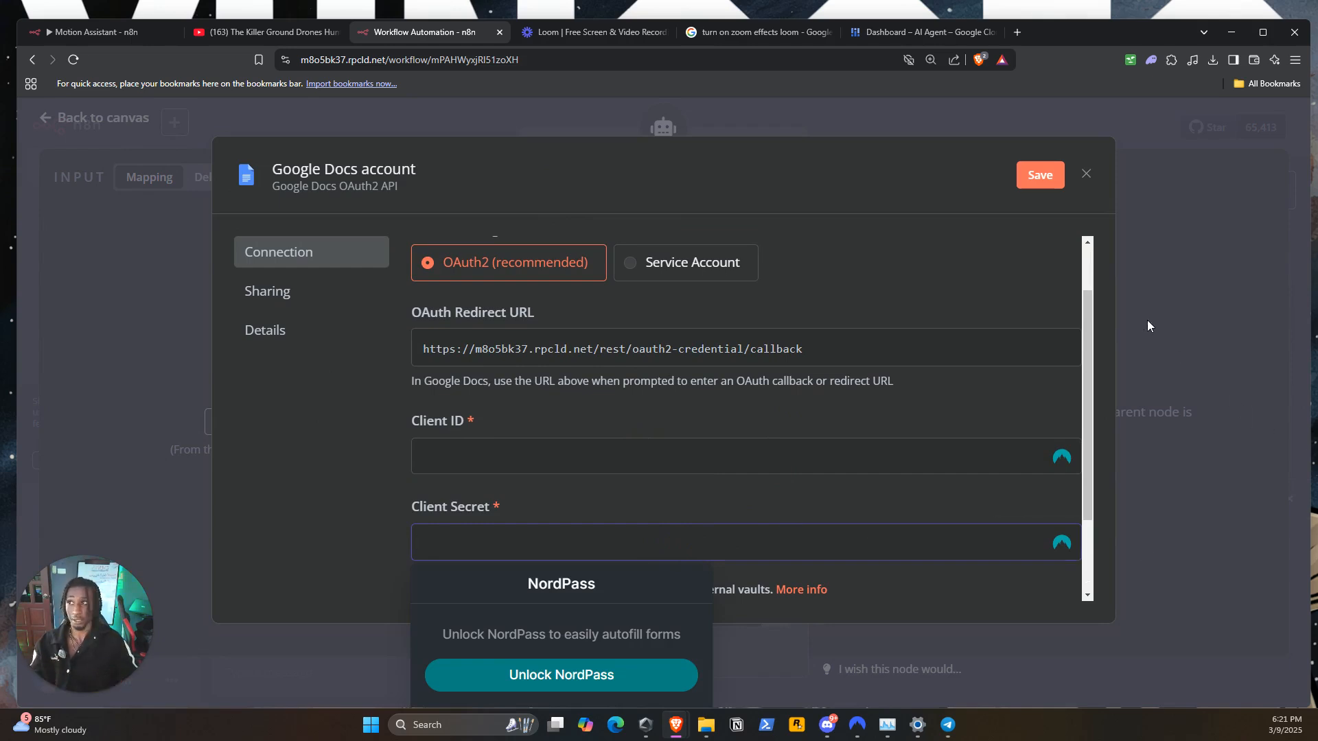
Maximize the browser window and switch to the Google Cloud dashboard of the AI Agent project
{"action": "double_click", "coordinate": [1141, 32]}
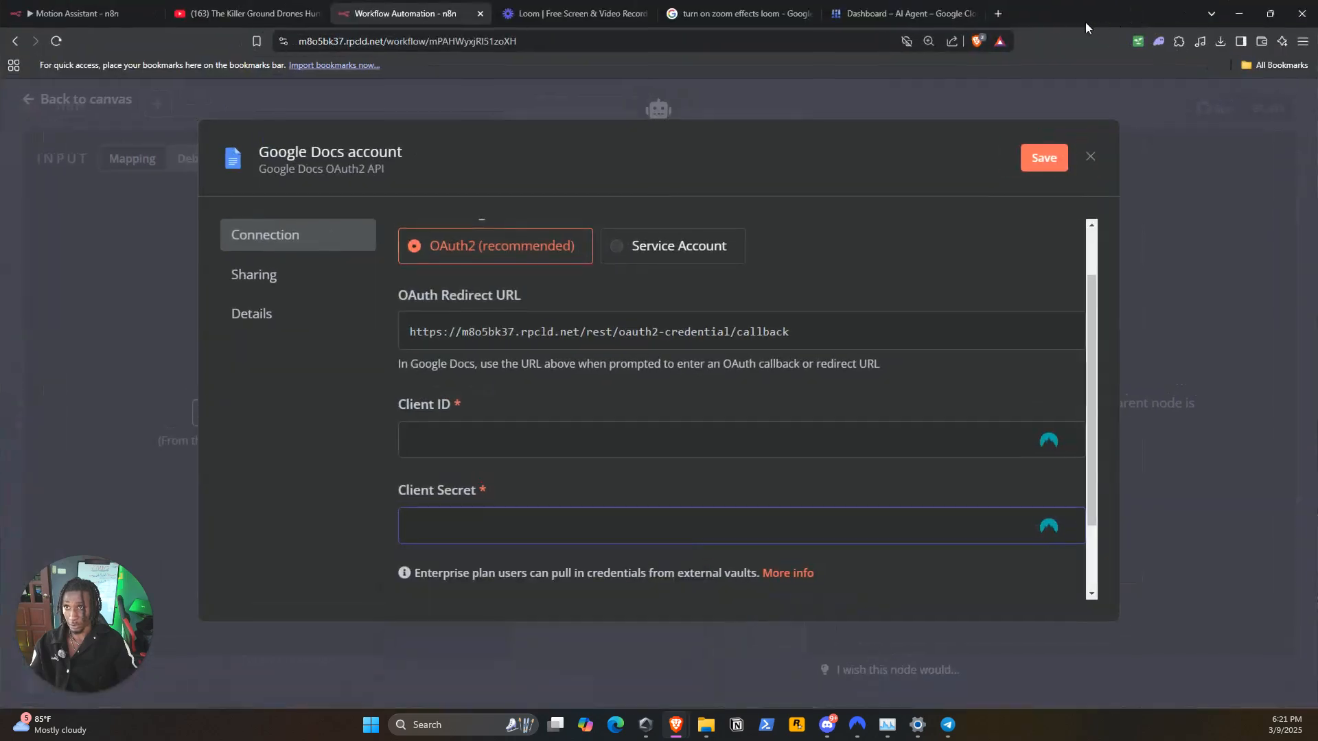
{"action": "left_click", "coordinate": [899, 14]}
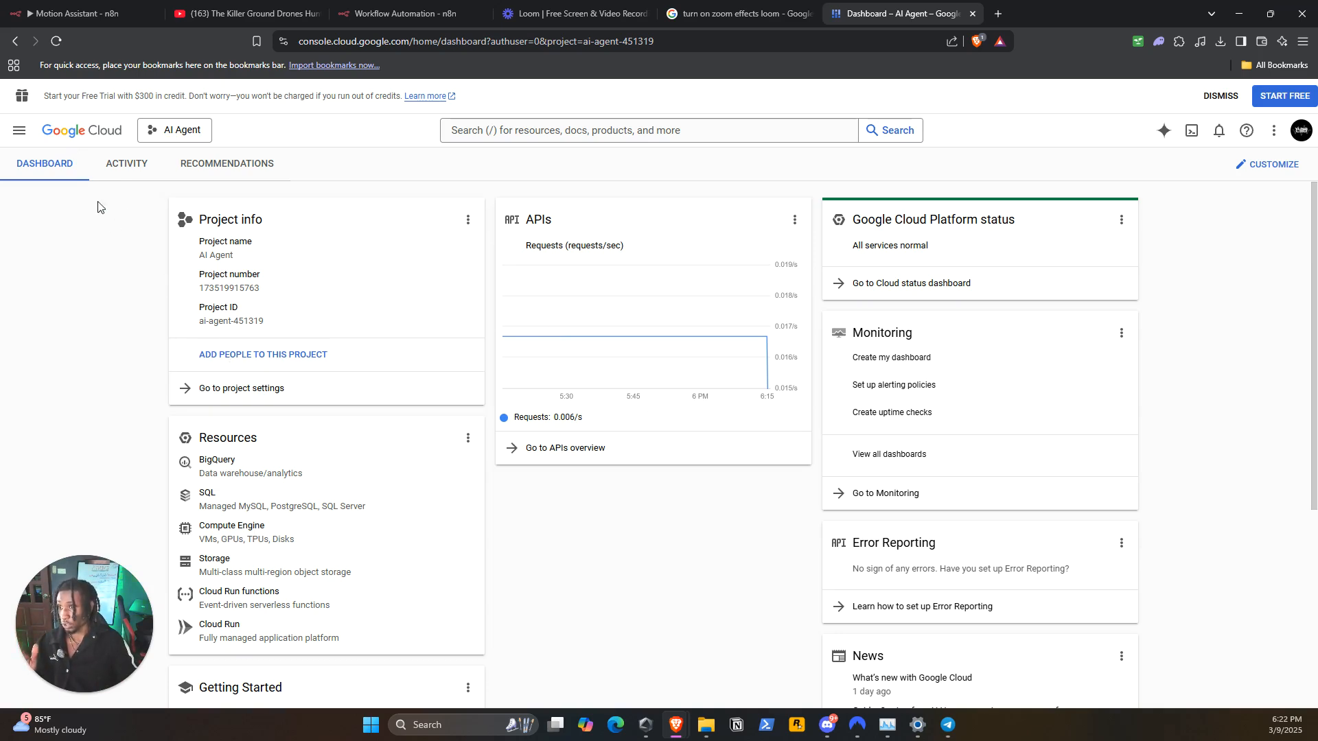
Search the Google Cloud API Library for "google drive" and open the Google Drive API product page
{"action": "left_click", "coordinate": [583, 457]}
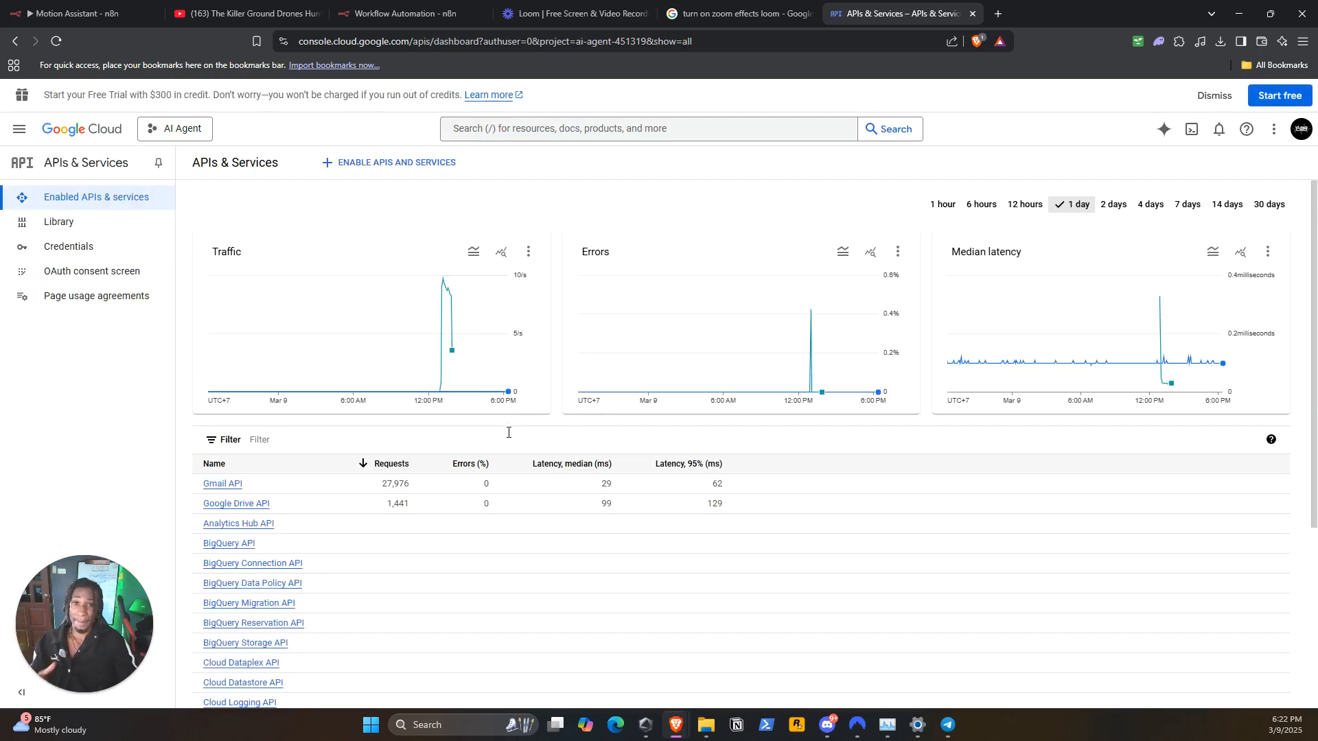
{"action": "left_click", "coordinate": [425, 166]}
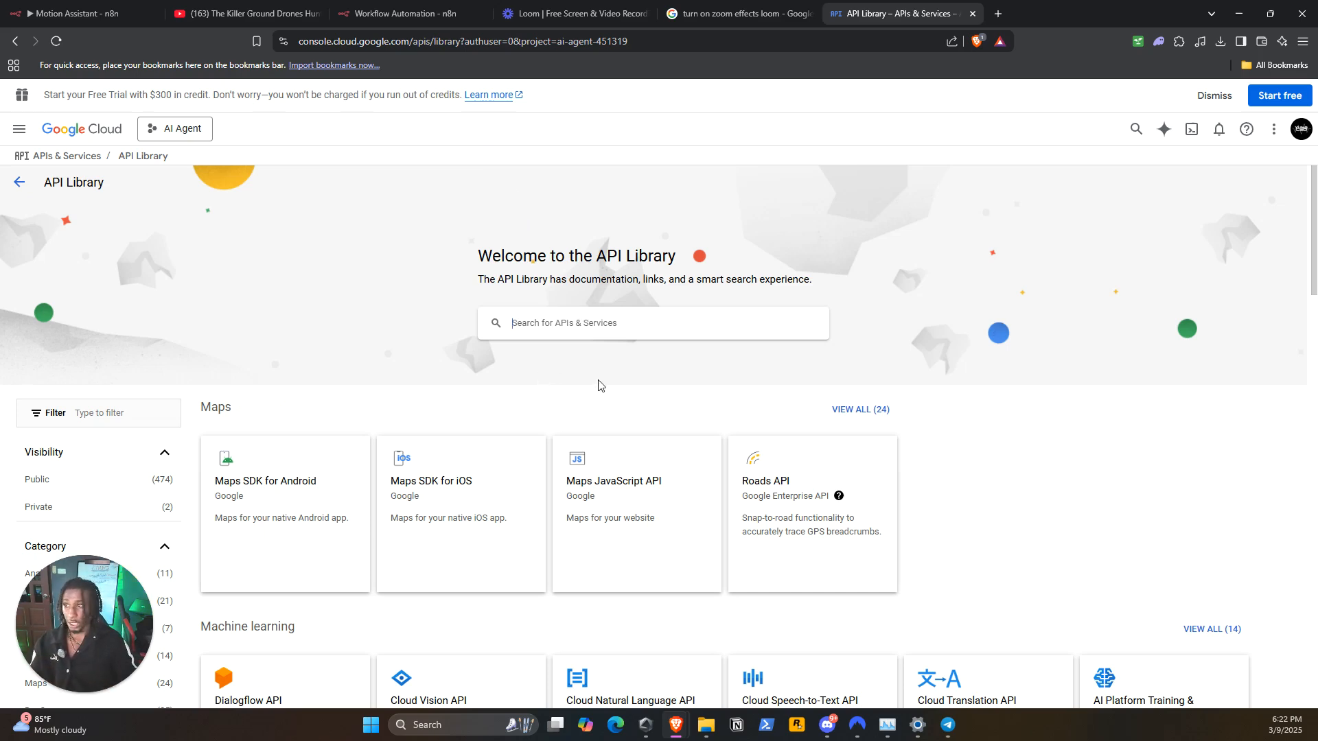
{"action": "left_click", "coordinate": [580, 323]}
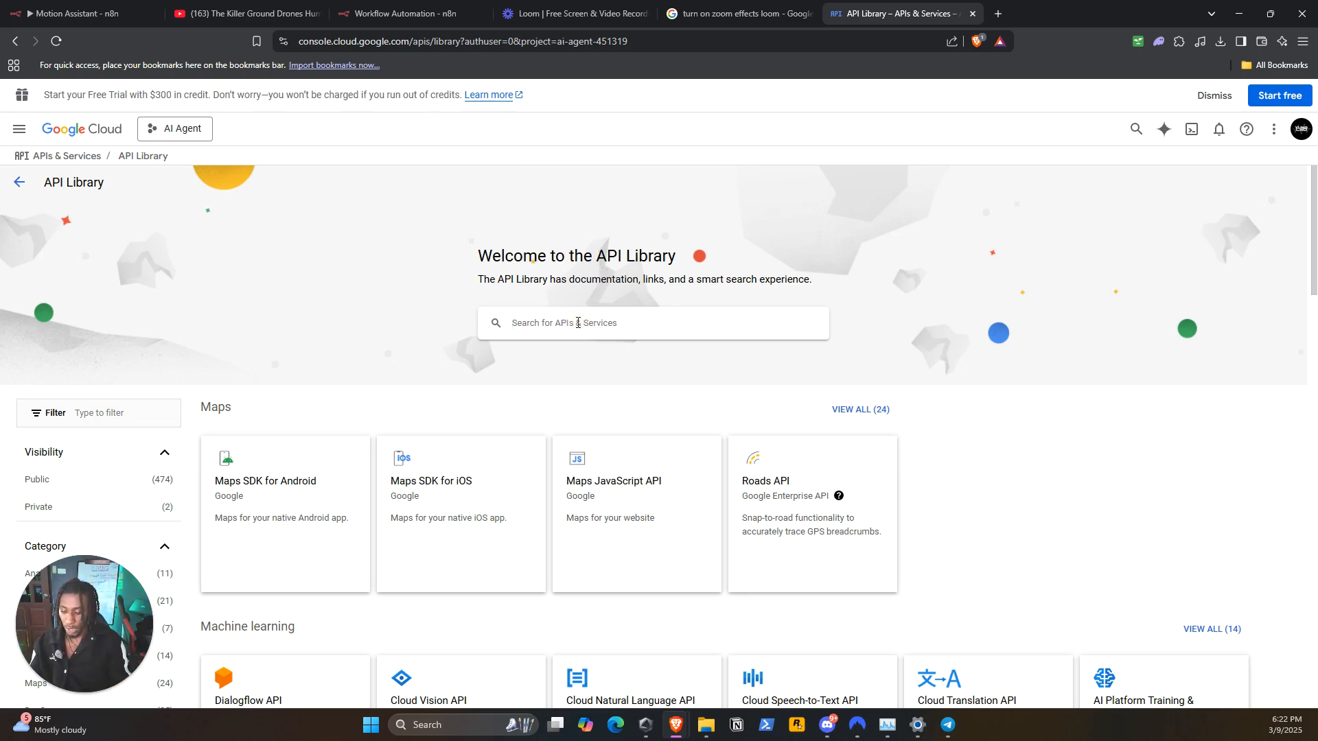
{"action": "type", "text": "google dr"}
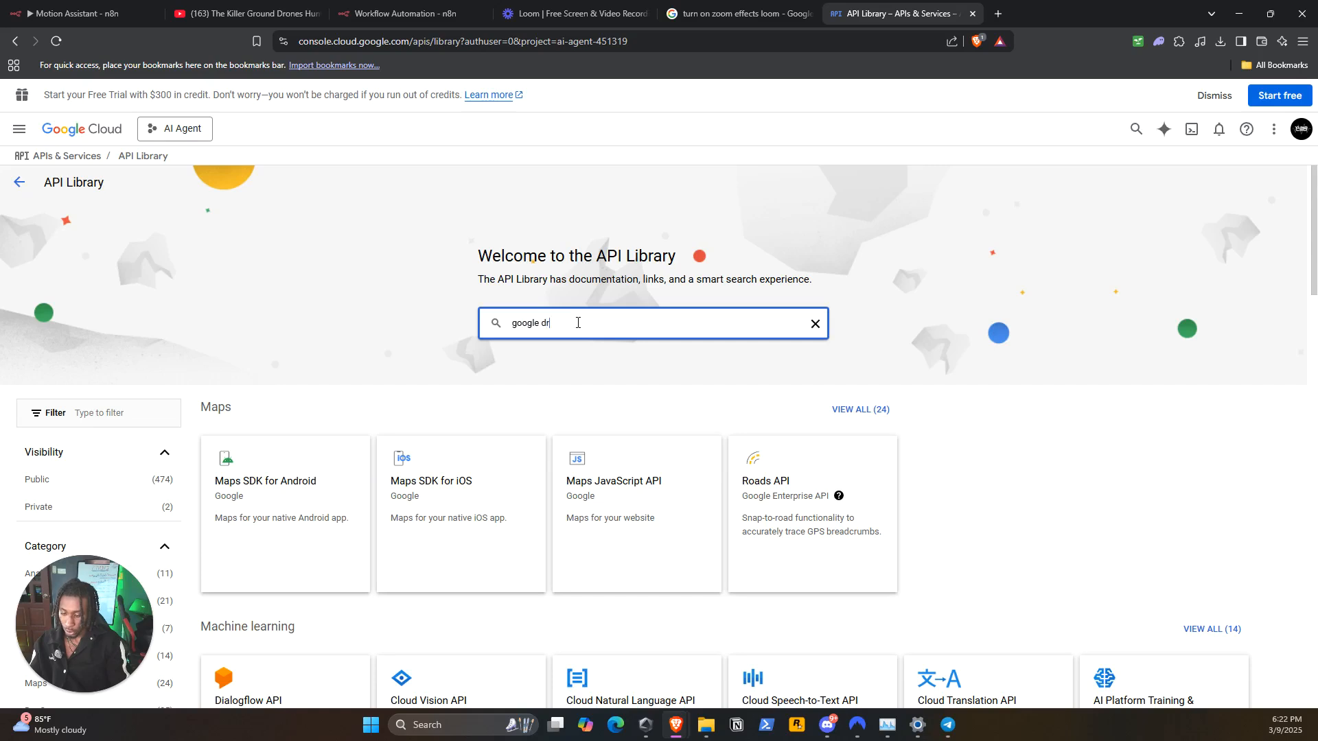
{"action": "type", "text": "ive"}
{"action": "key", "text": "Return"}
{"action": "left_click", "coordinate": [661, 338]}
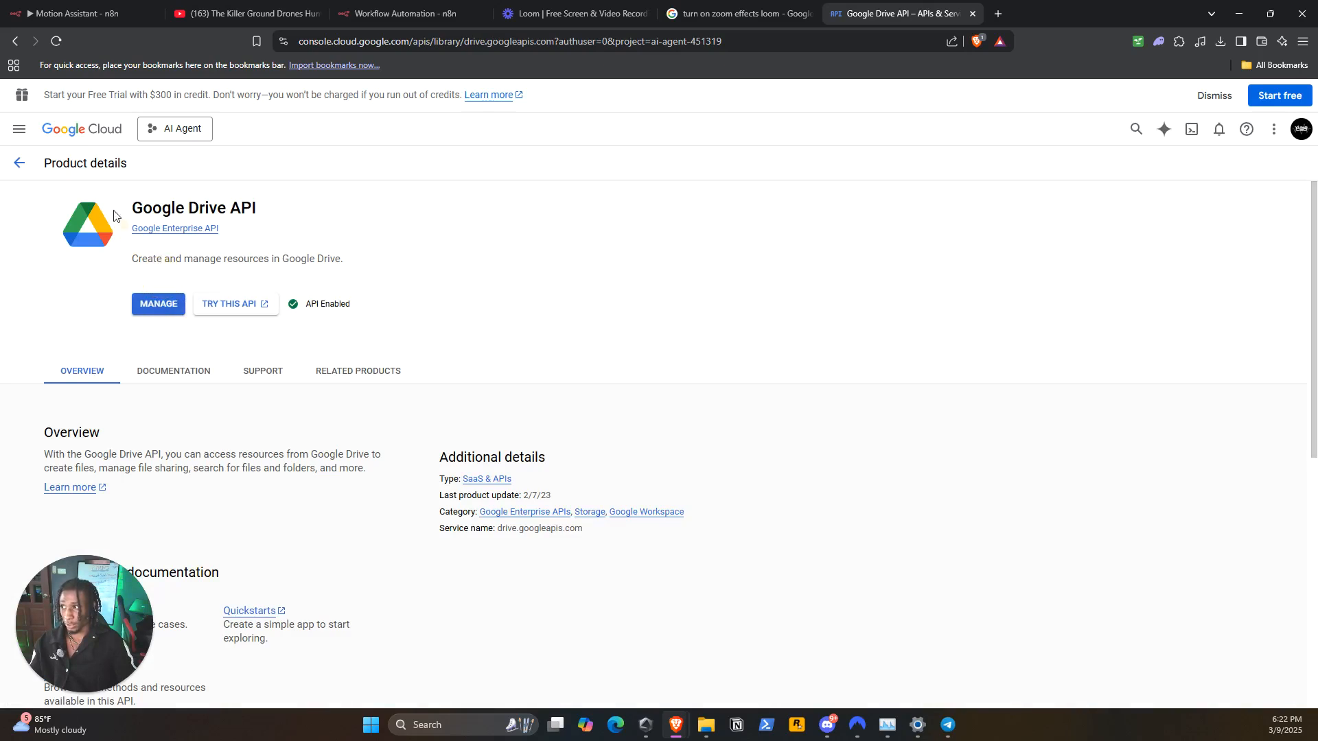
Return to the API Library, replace the search with "gmail api" and open the Gmail API product page
{"action": "left_click", "coordinate": [19, 163]}
{"action": "left_click_drag", "start_coordinate": [554, 193], "coordinate": [537, 192]}
{"action": "left_click", "coordinate": [577, 194]}
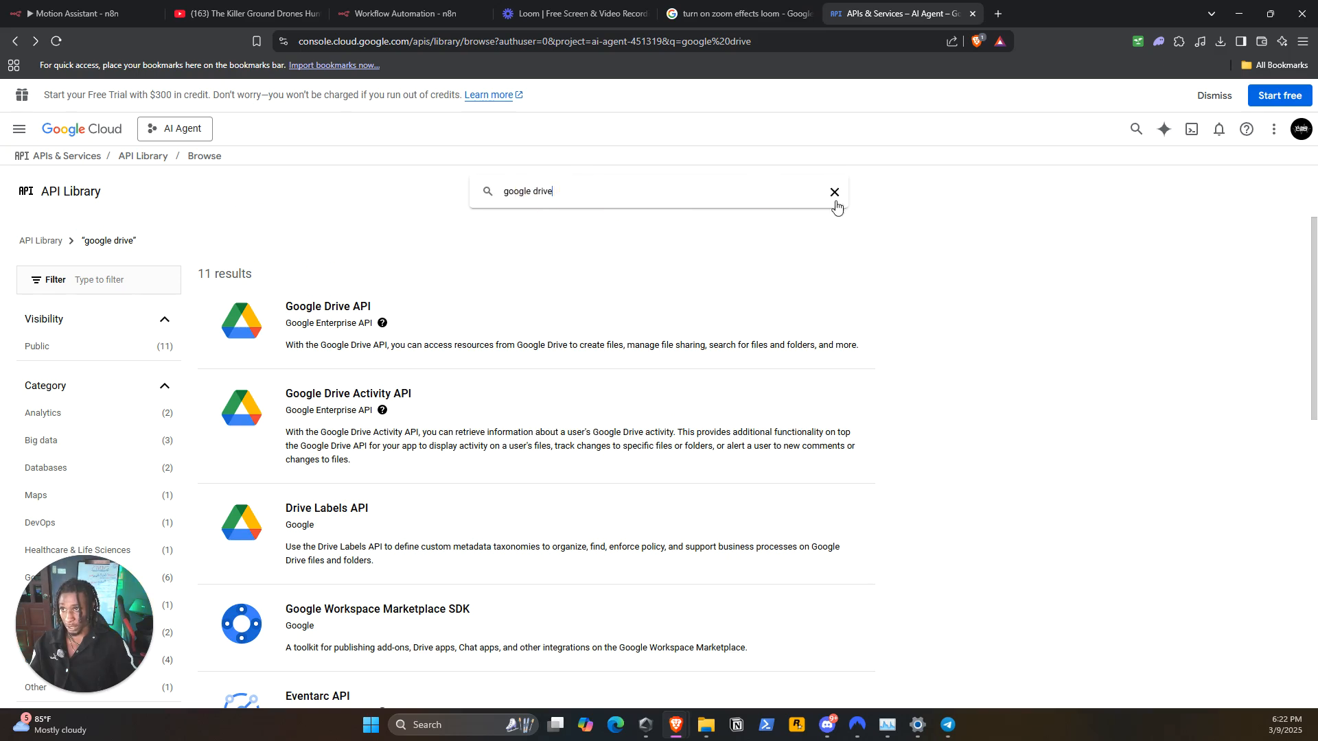
{"action": "left_click", "coordinate": [833, 196]}
{"action": "left_click", "coordinate": [651, 194]}
{"action": "type", "text": "gmail"}
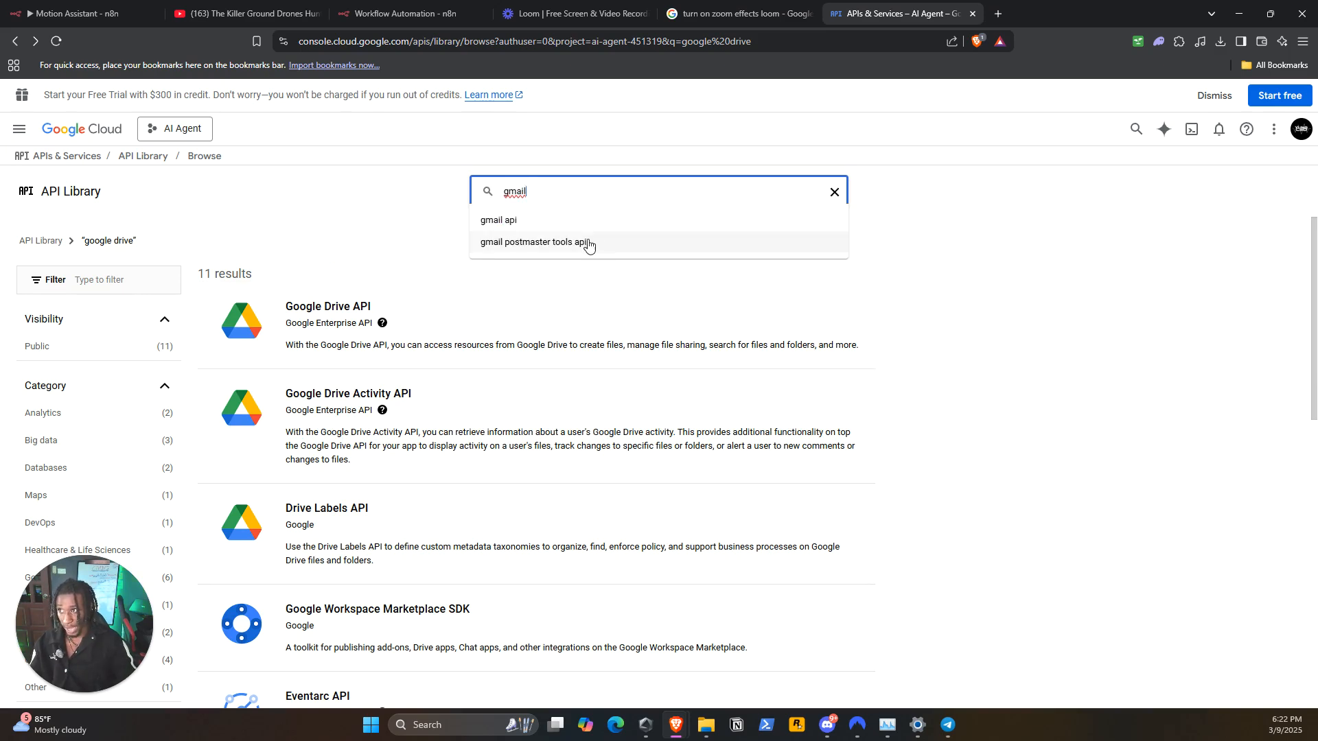
{"action": "left_click", "coordinate": [549, 218]}
{"action": "left_click", "coordinate": [563, 354]}
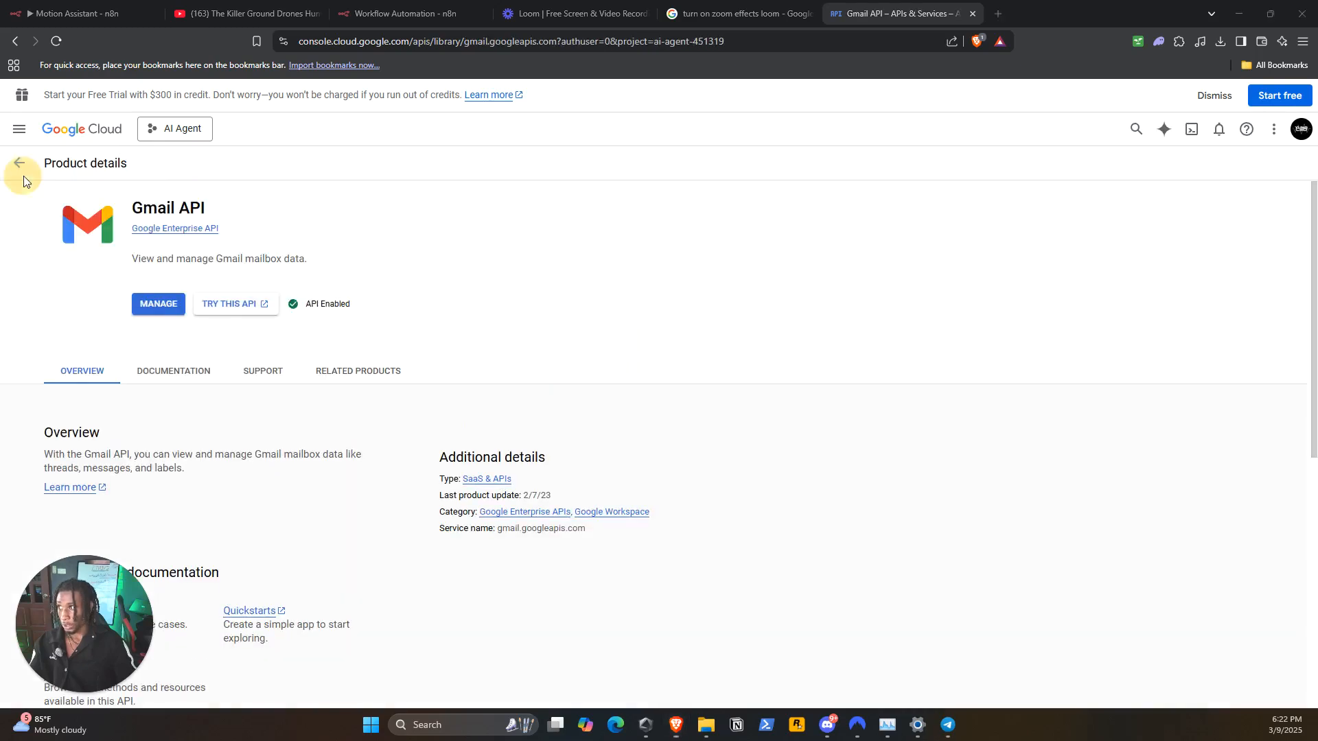
Find the Google Docs API in the API Library and enable it for the AI Agent project
{"action": "left_click", "coordinate": [12, 166]}
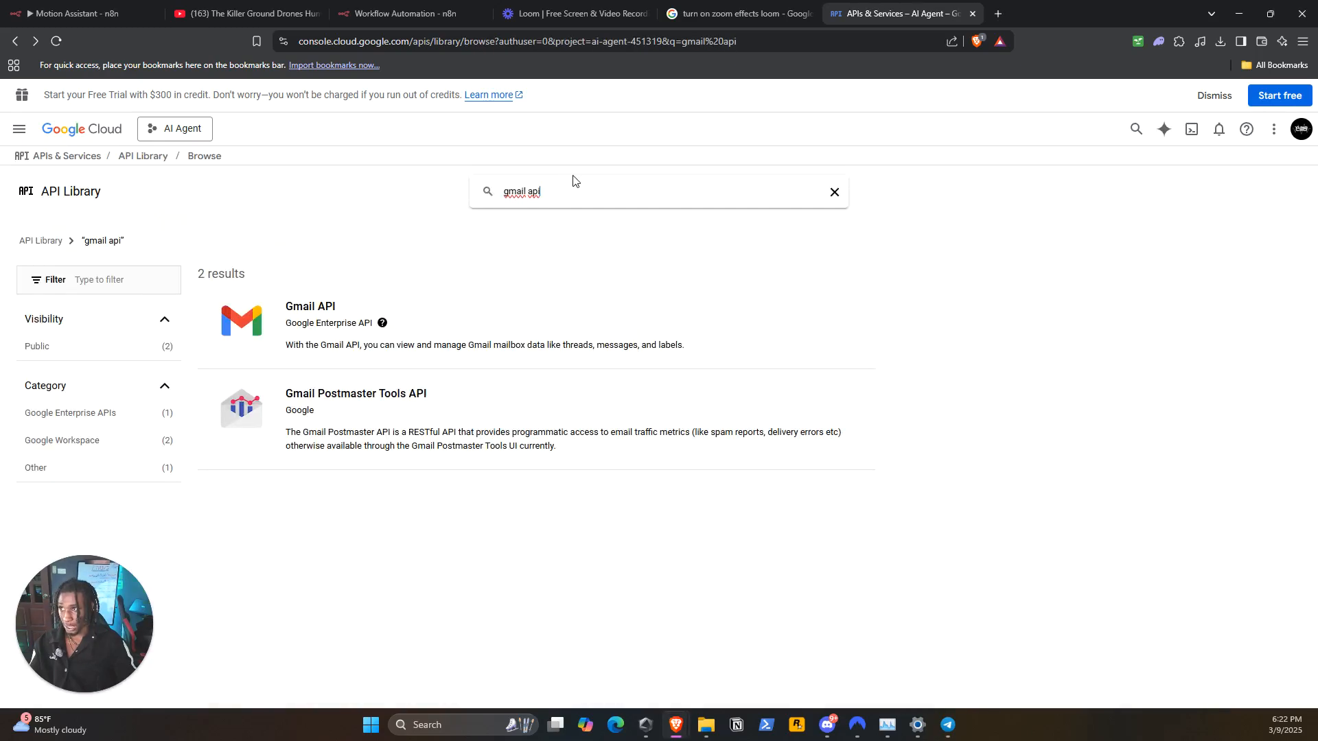
{"action": "left_click", "coordinate": [835, 192]}
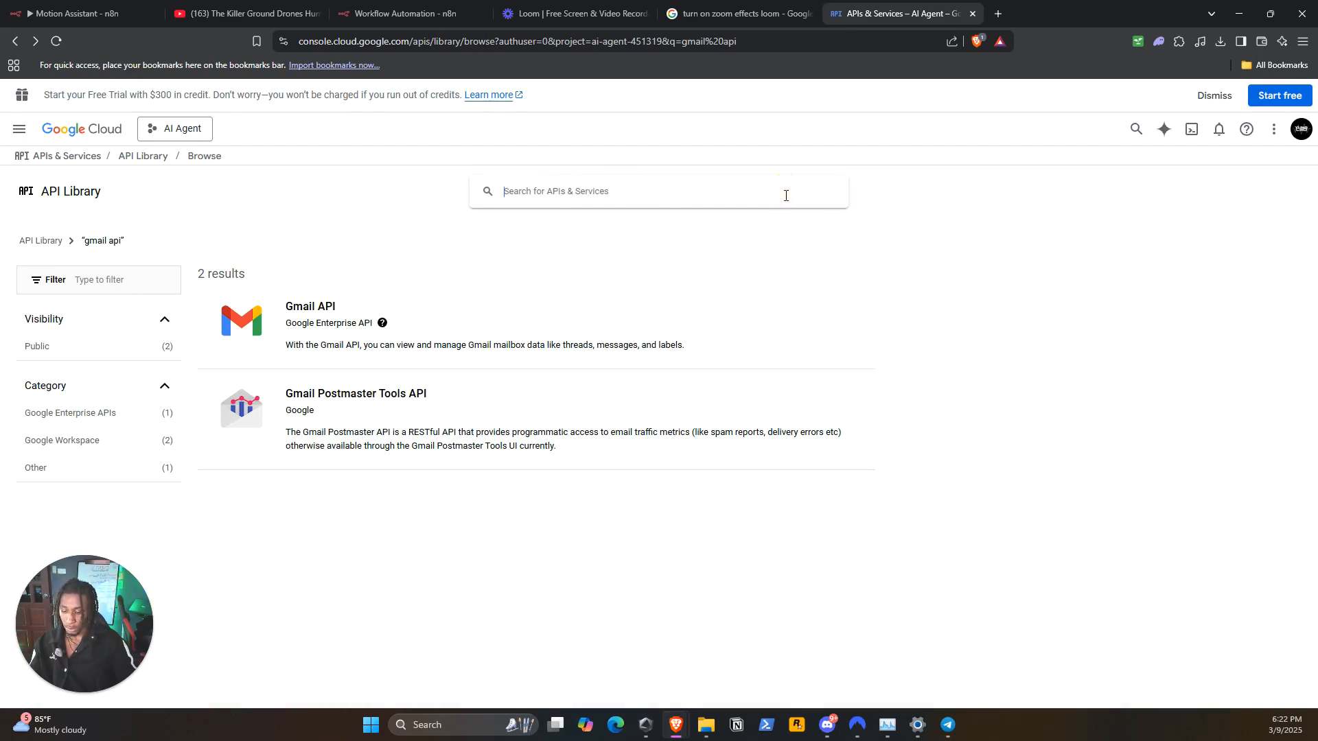
{"action": "left_click", "coordinate": [540, 330]}
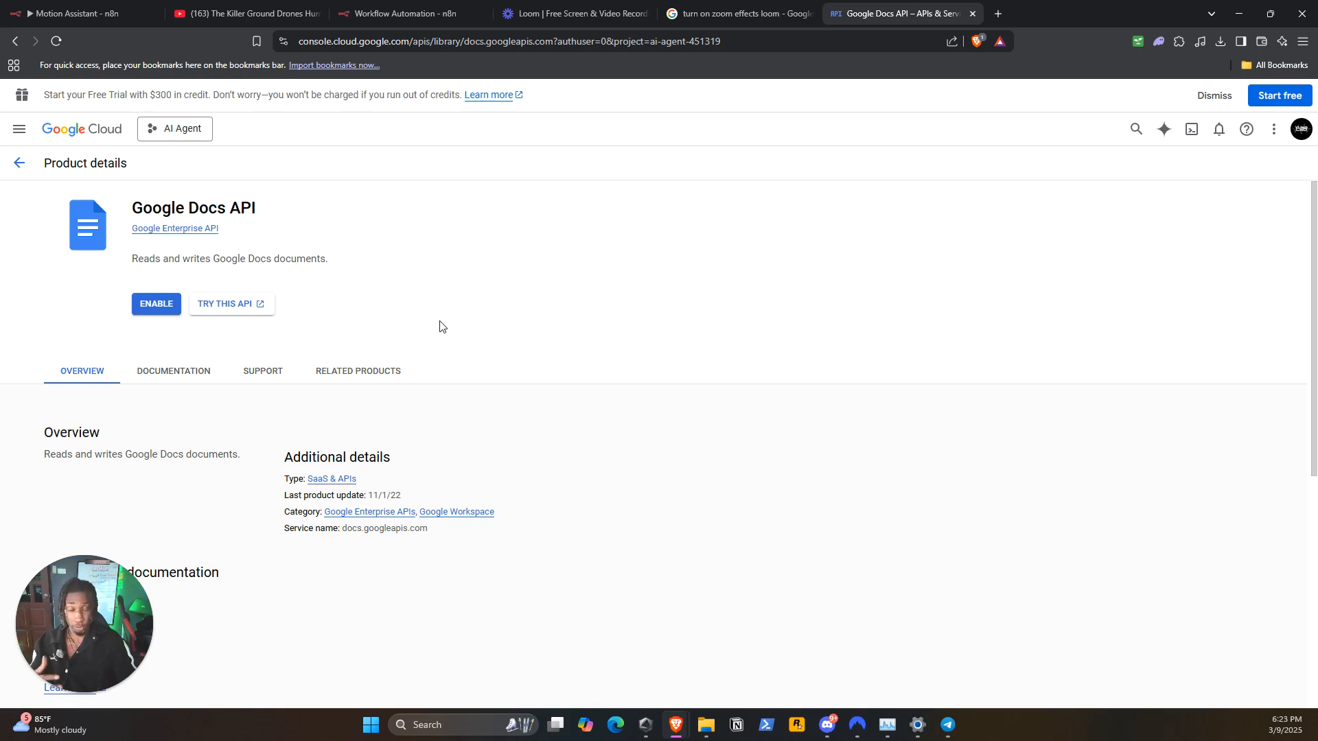
{"action": "left_click", "coordinate": [156, 303]}
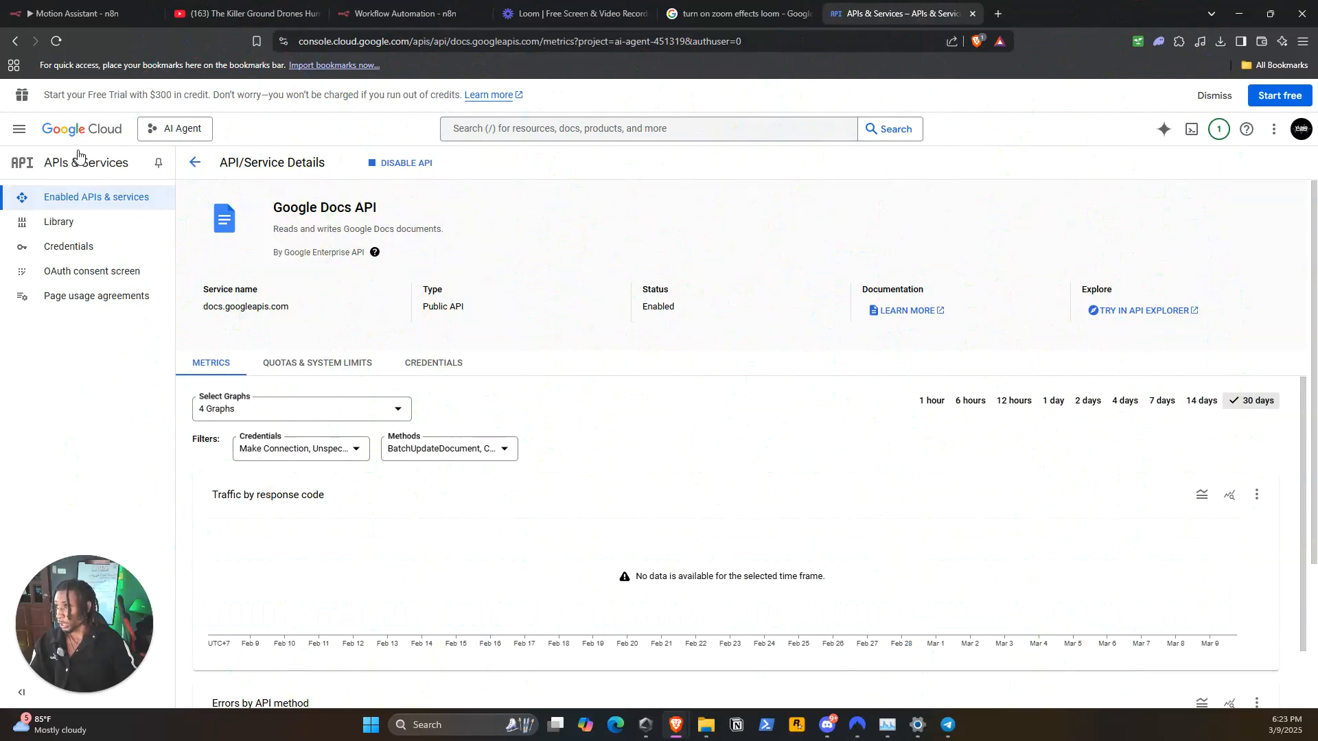
Open the project's OAuth consent screen overview and examine its metrics, token grant rate and project checkup
{"action": "left_click", "coordinate": [20, 132]}
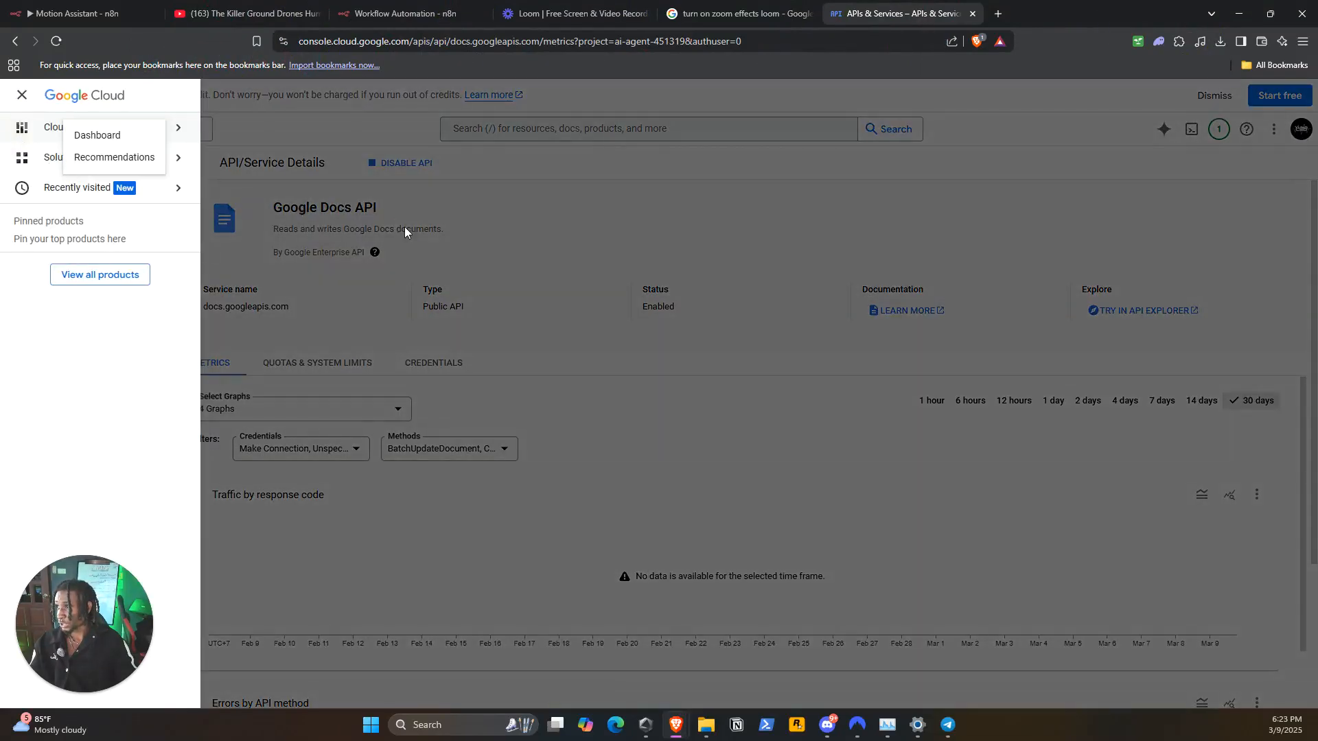
{"action": "left_click", "coordinate": [405, 232]}
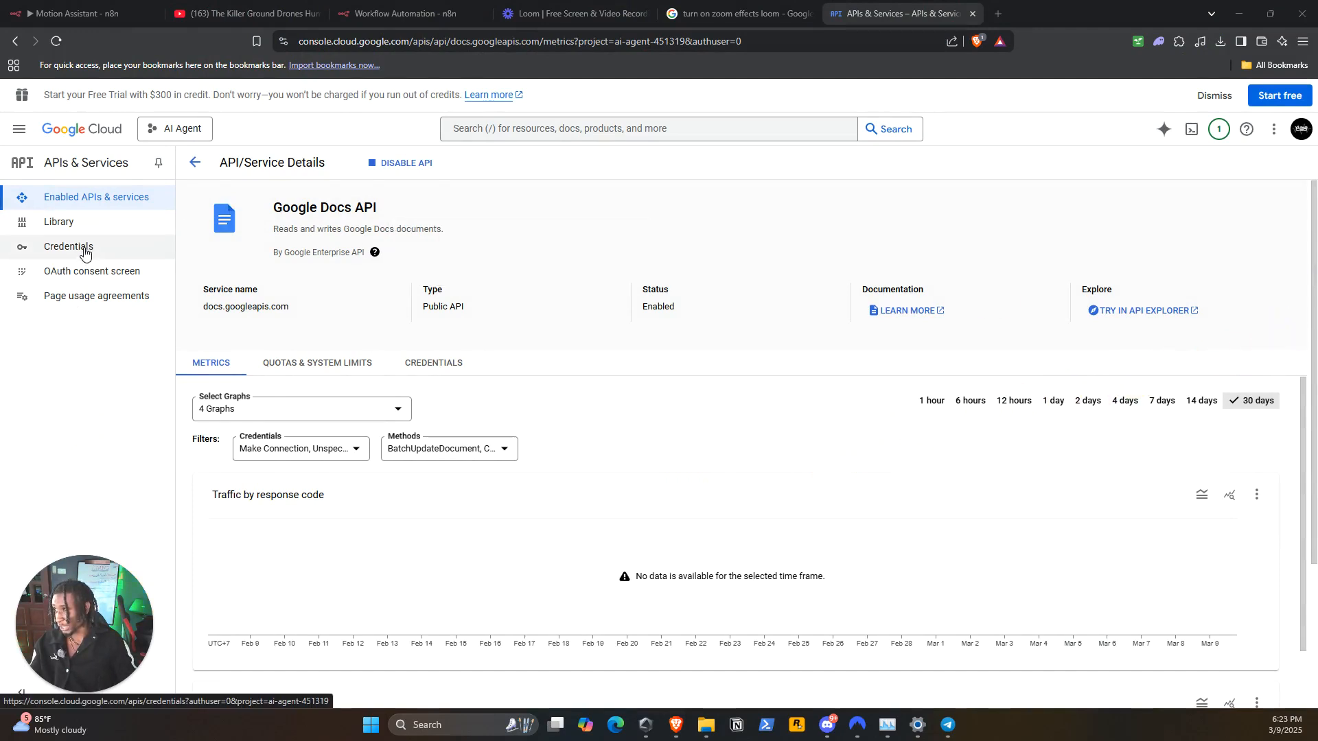
{"action": "left_click", "coordinate": [123, 272]}
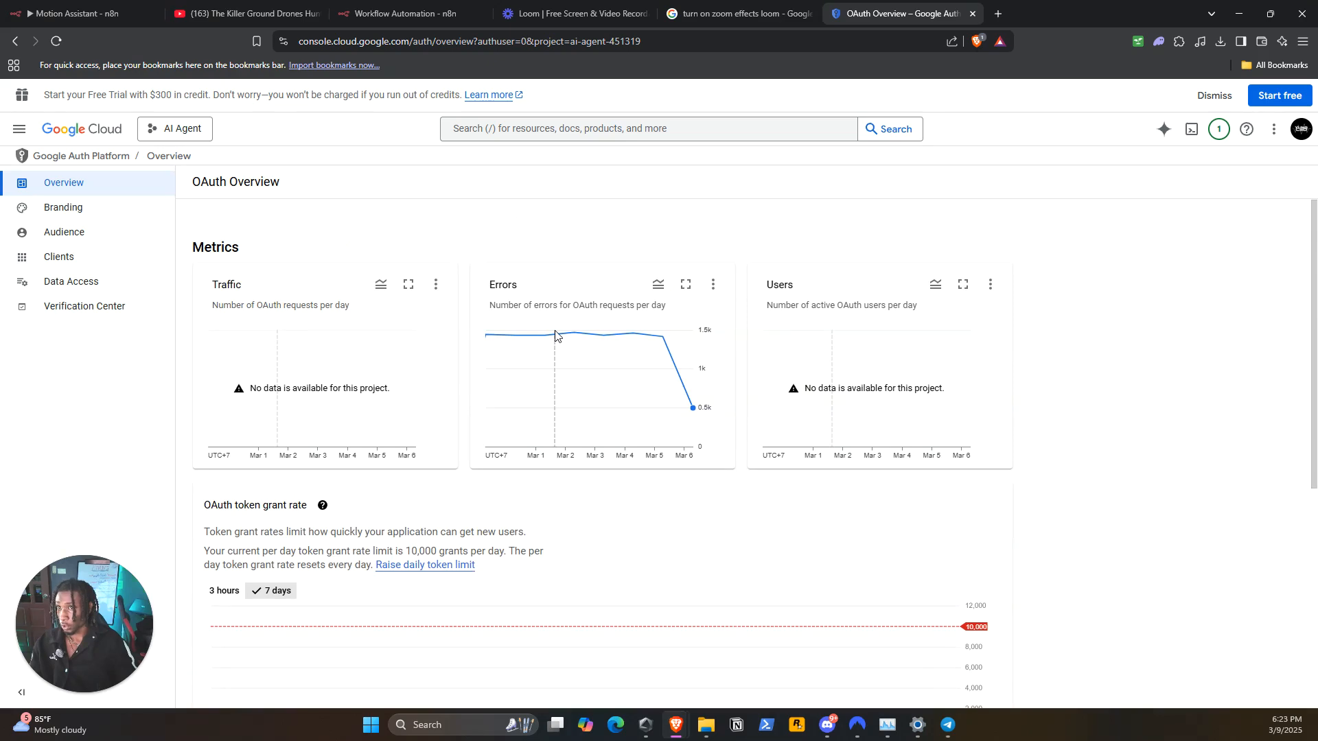
{"action": "scroll", "coordinate": [555, 335], "scroll_direction": "down", "scroll_amount": 5}
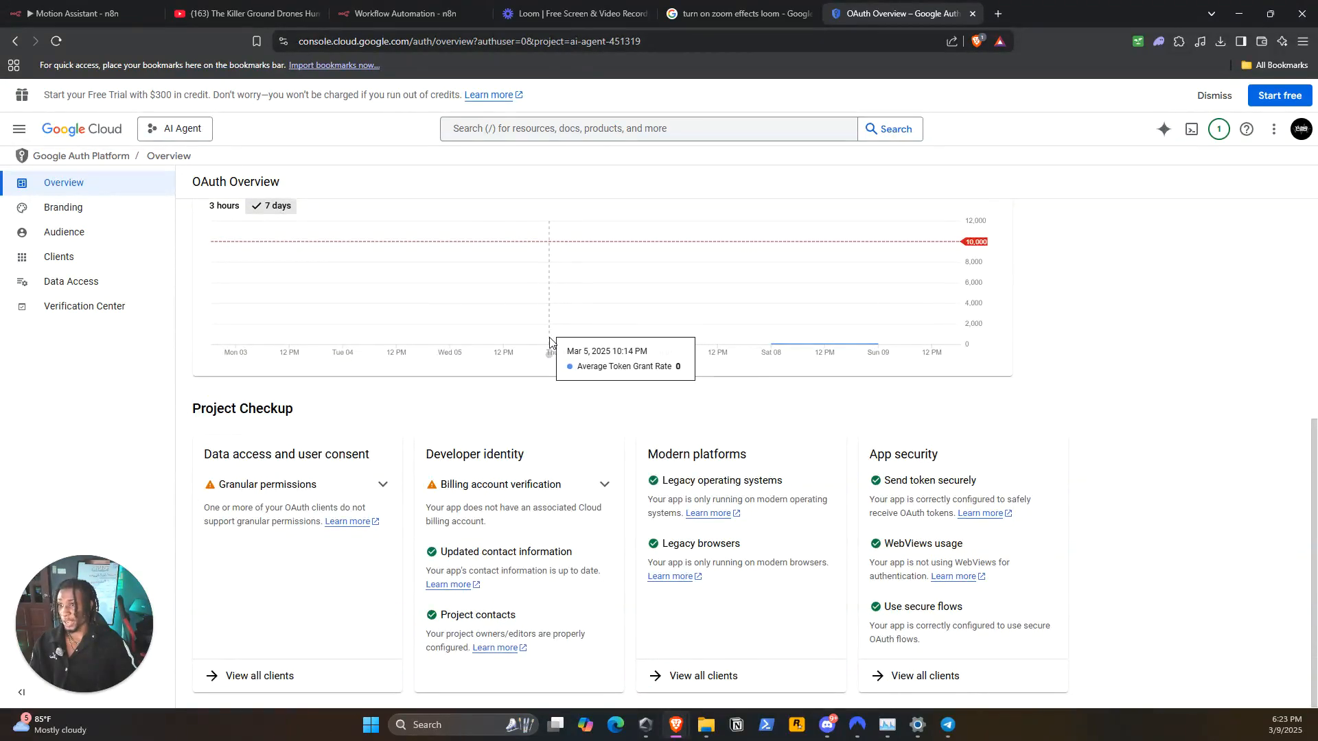
{"action": "scroll", "coordinate": [550, 341], "scroll_direction": "up", "scroll_amount": 3}
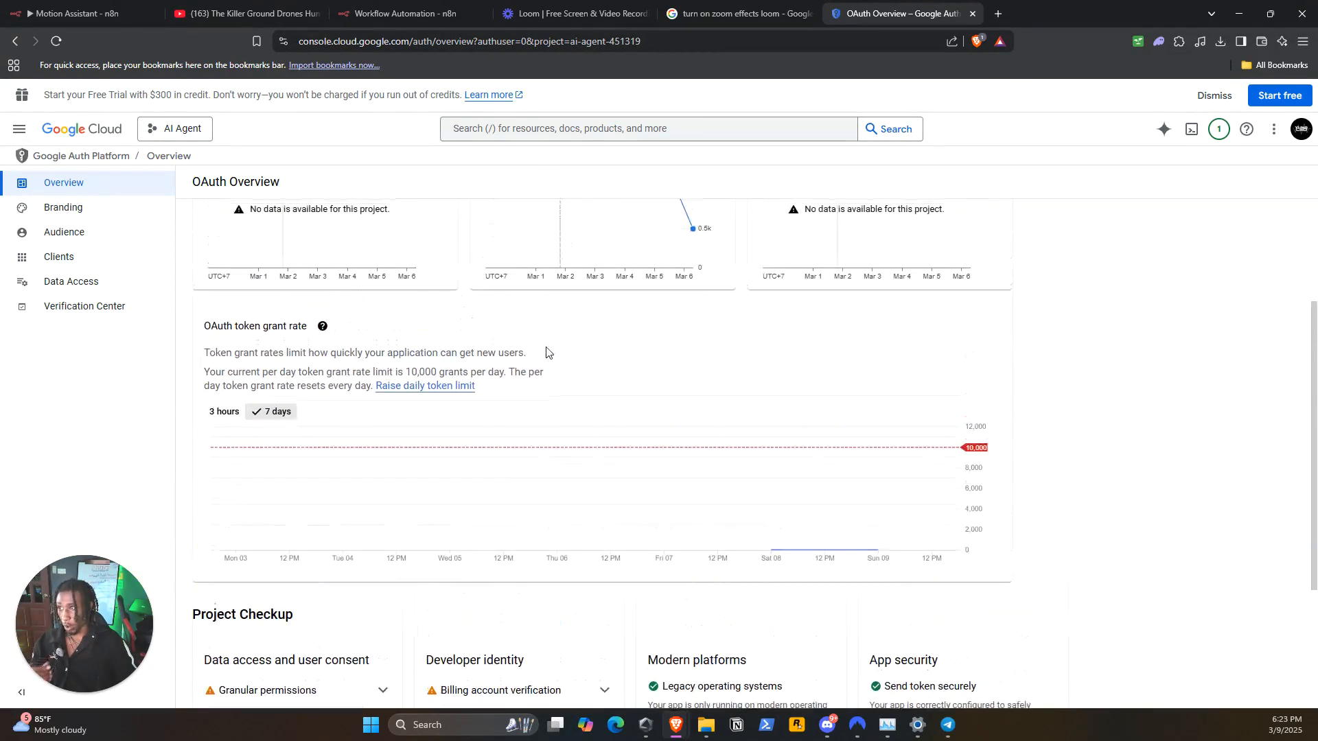
{"action": "scroll", "coordinate": [547, 352], "scroll_direction": "up", "scroll_amount": 3}
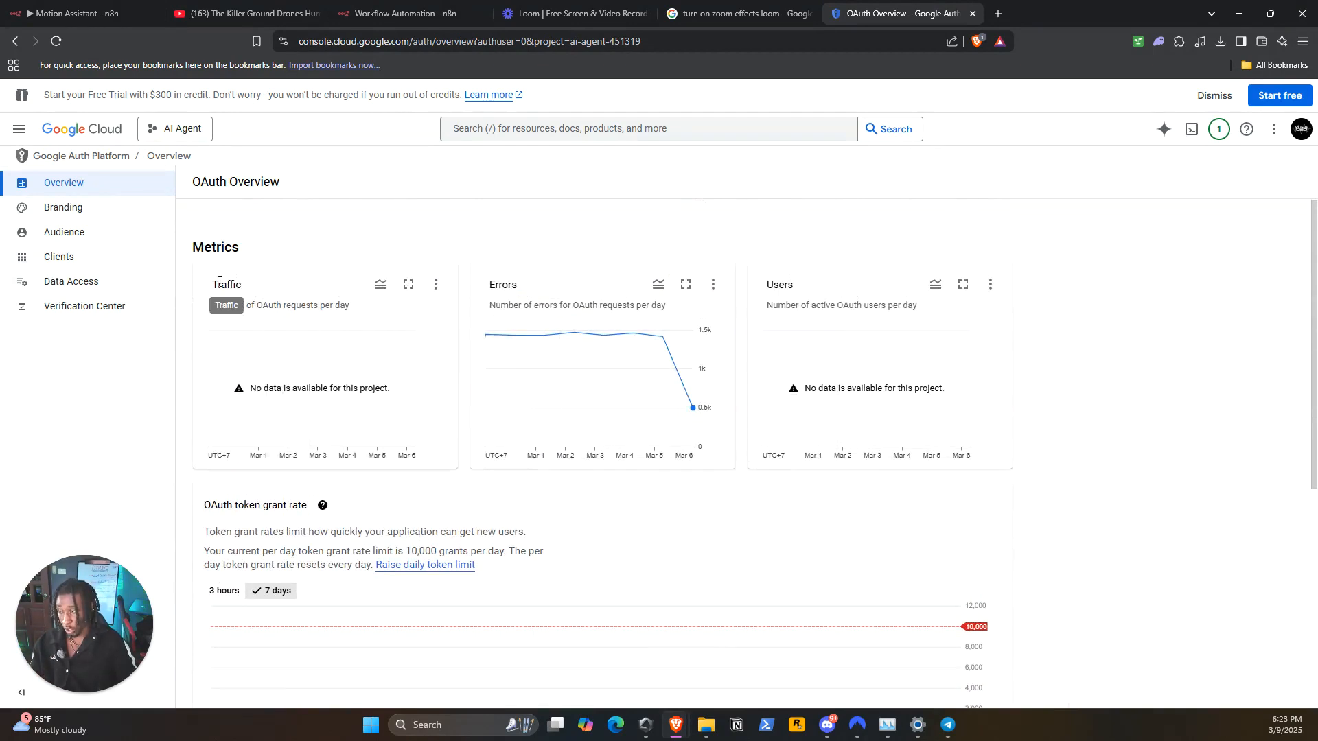
{"action": "scroll", "coordinate": [330, 261], "scroll_direction": "down", "scroll_amount": 3}
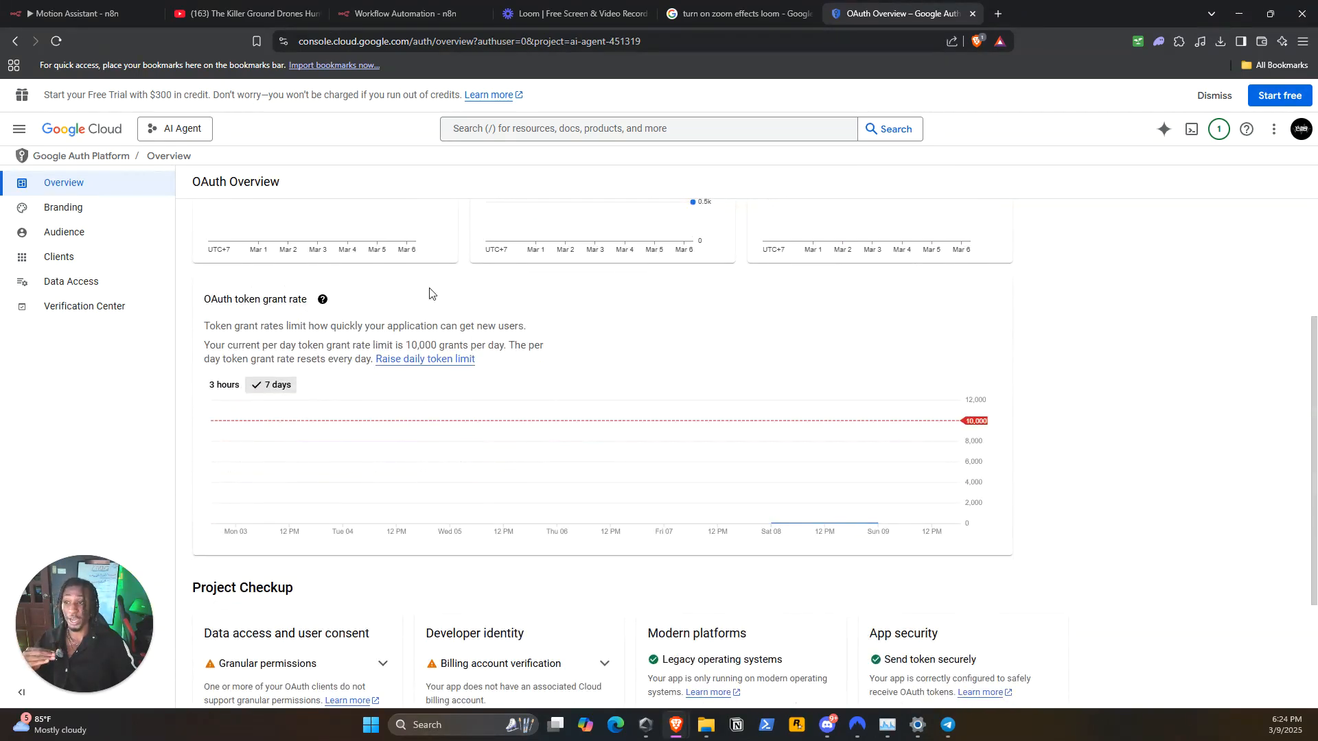
{"action": "scroll", "coordinate": [435, 336], "scroll_direction": "down", "scroll_amount": 1}
{"action": "scroll", "coordinate": [412, 323], "scroll_direction": "up", "scroll_amount": 3}
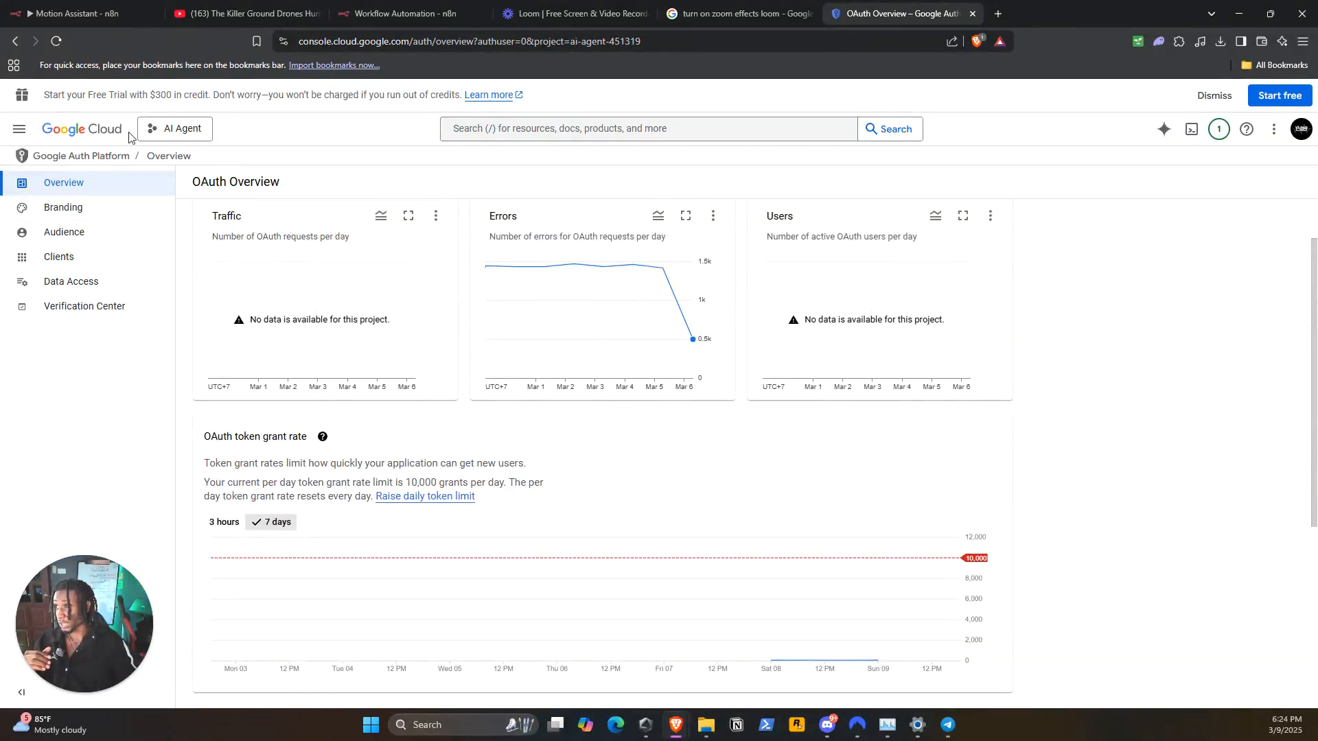
View the project's API credentials list and check the Client ID and Client Secret fields in the n8n Google Docs credential
{"action": "left_click", "coordinate": [21, 45]}
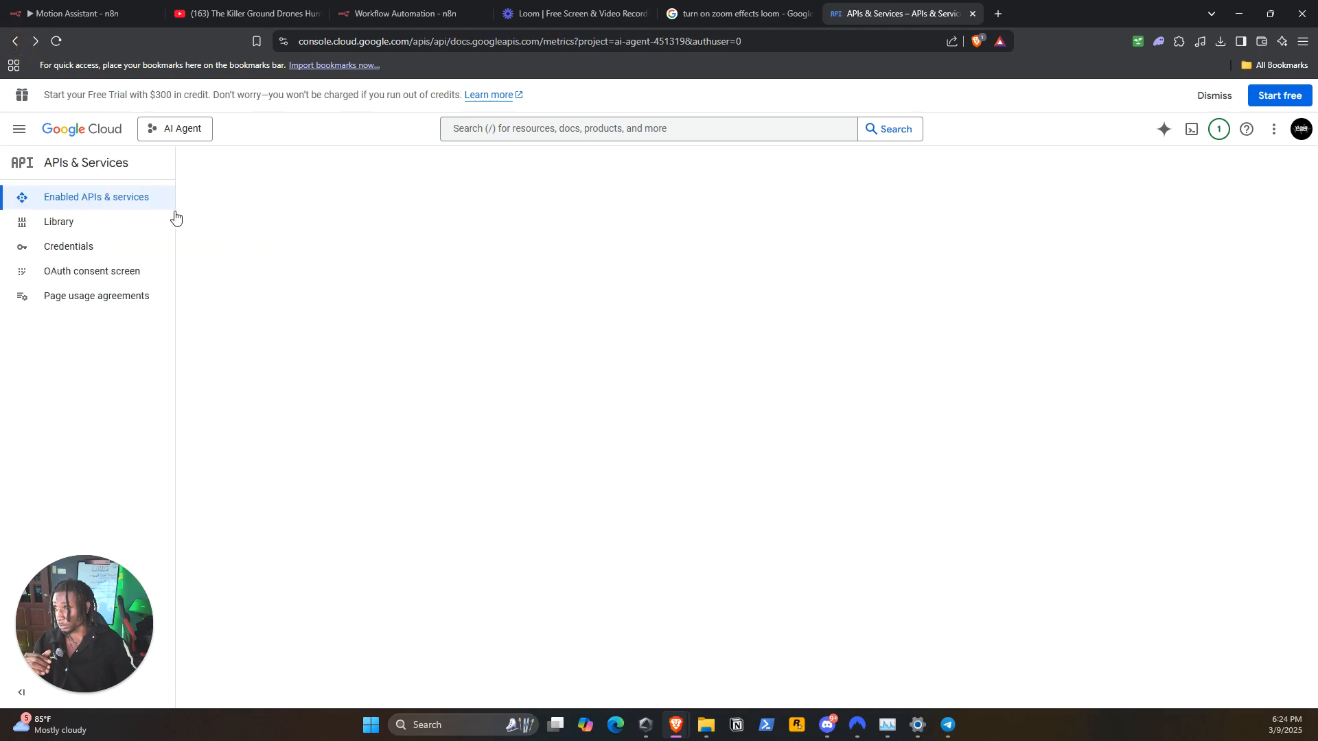
{"action": "left_click", "coordinate": [105, 251]}
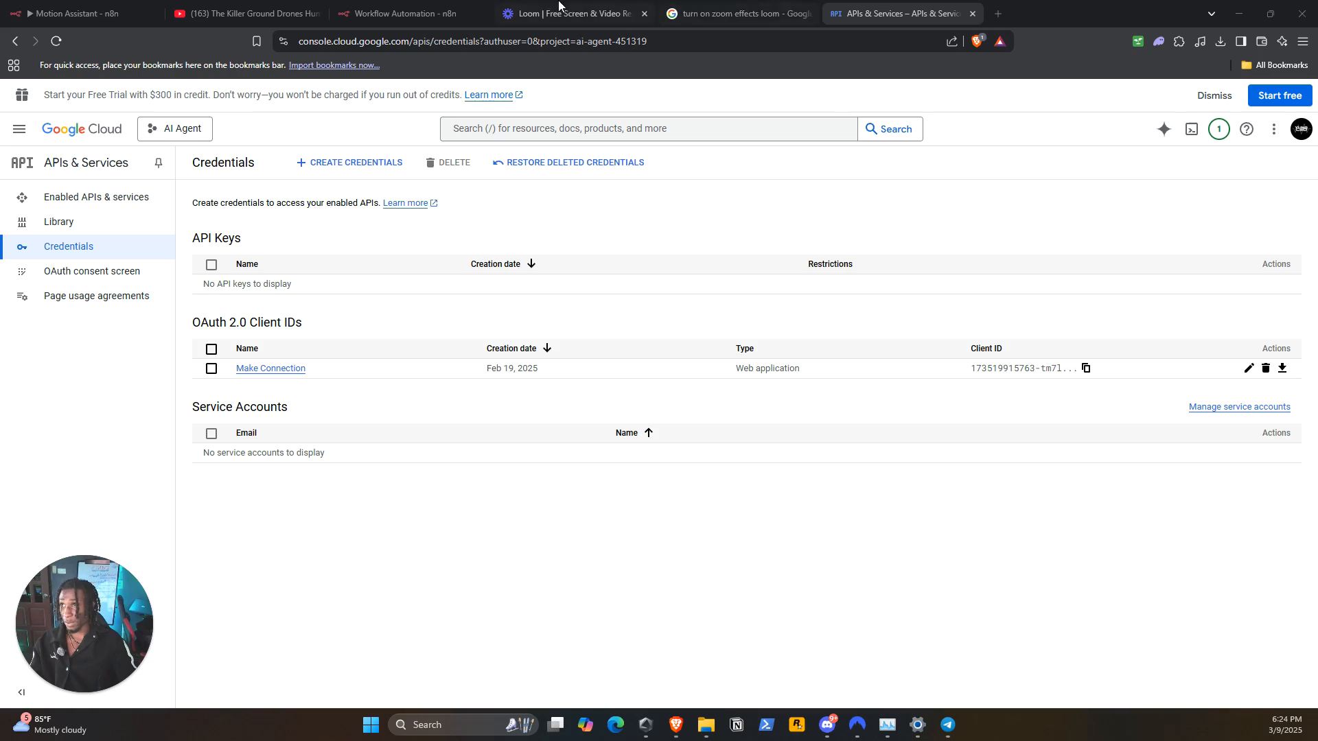
{"action": "left_click", "coordinate": [412, 6]}
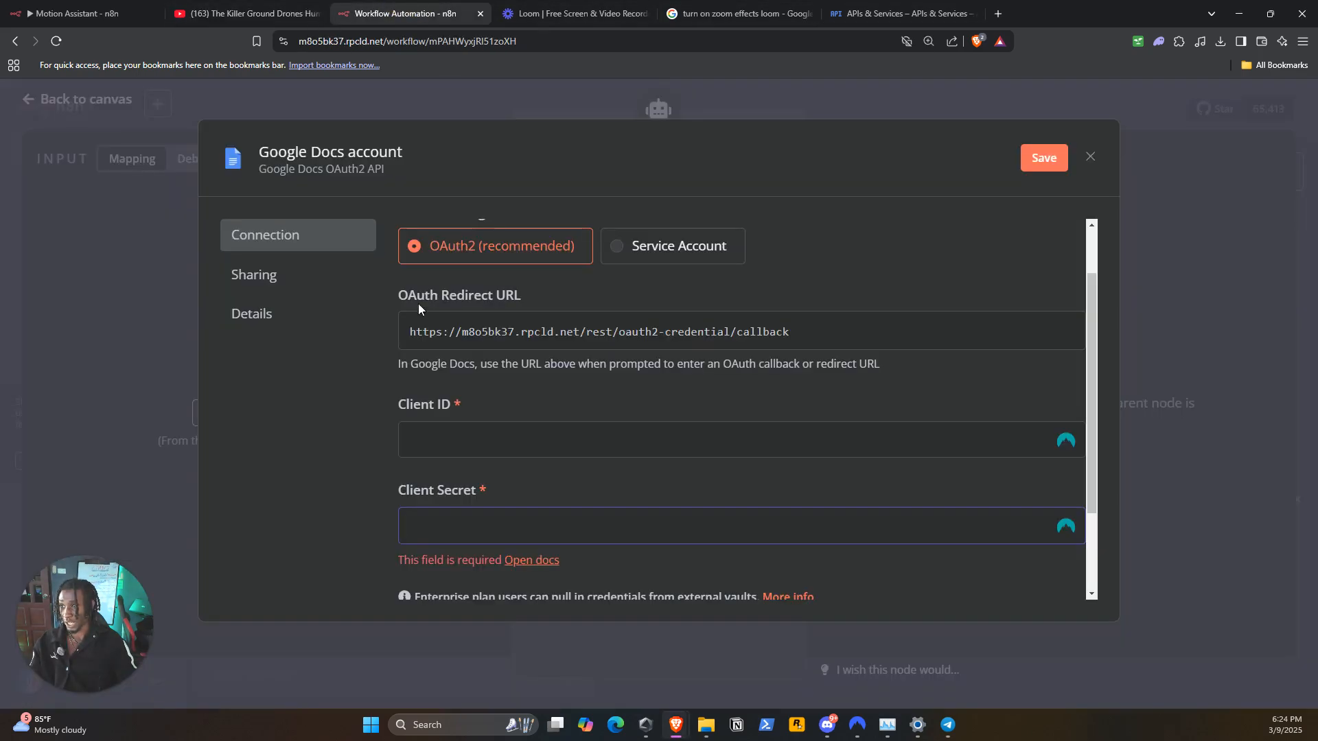
{"action": "left_click", "coordinate": [473, 441]}
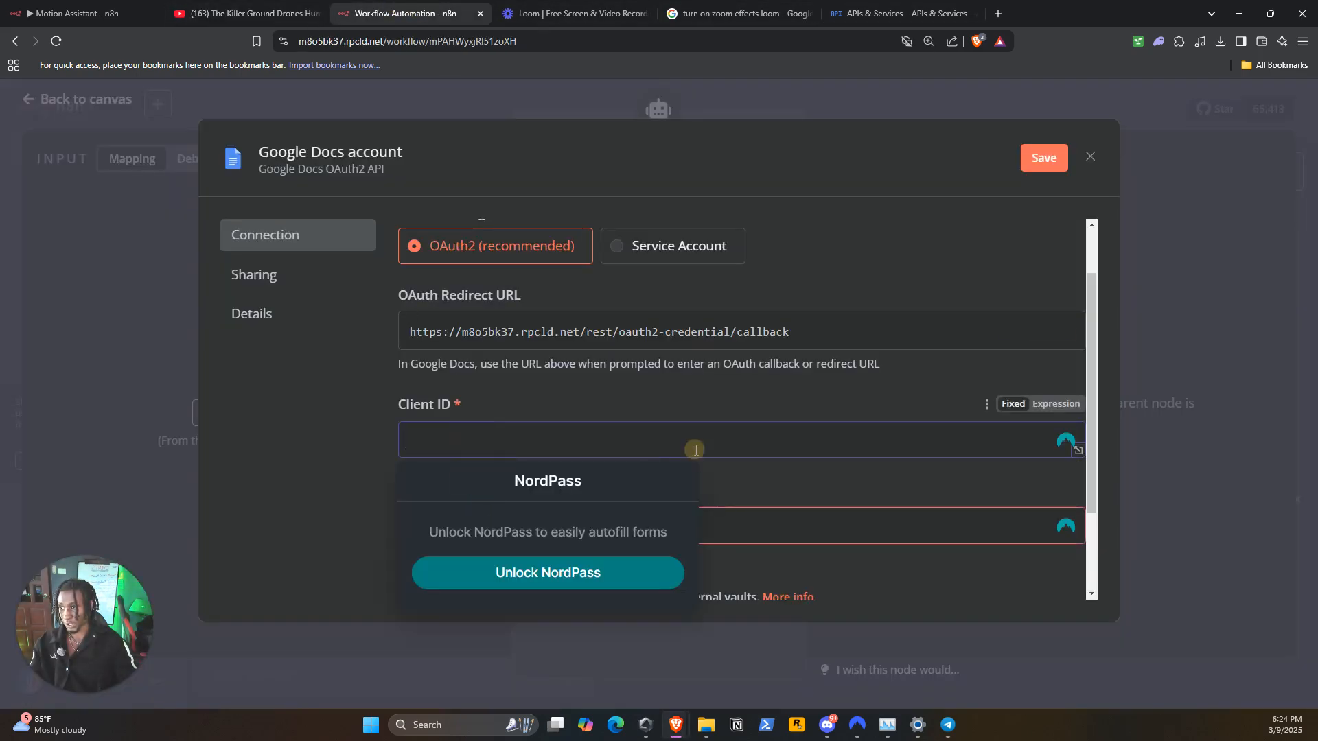
{"action": "left_click", "coordinate": [733, 537]}
Open the Make Connection OAuth client for editing in Google Cloud and copy n8n's OAuth Redirect URL for its URIs 7 redirect entry
{"action": "left_click", "coordinate": [896, 13]}
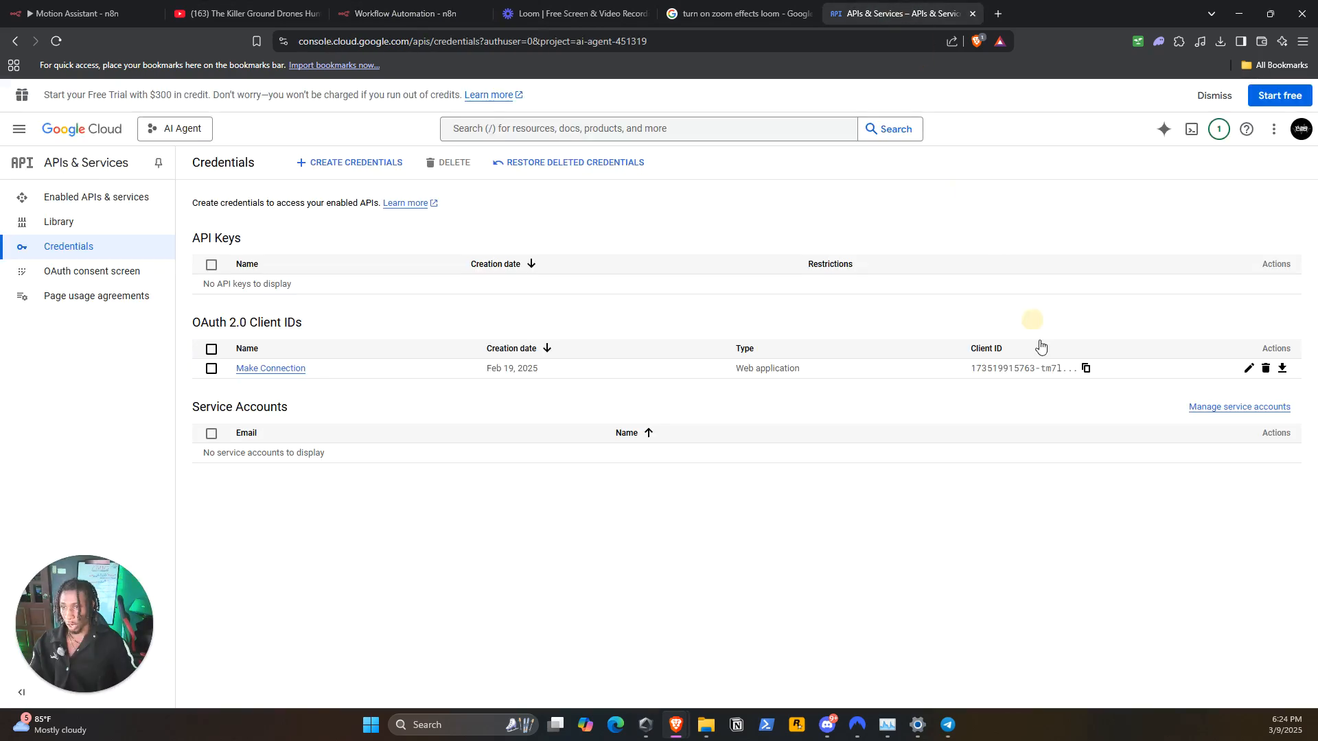
{"action": "left_click", "coordinate": [1249, 368]}
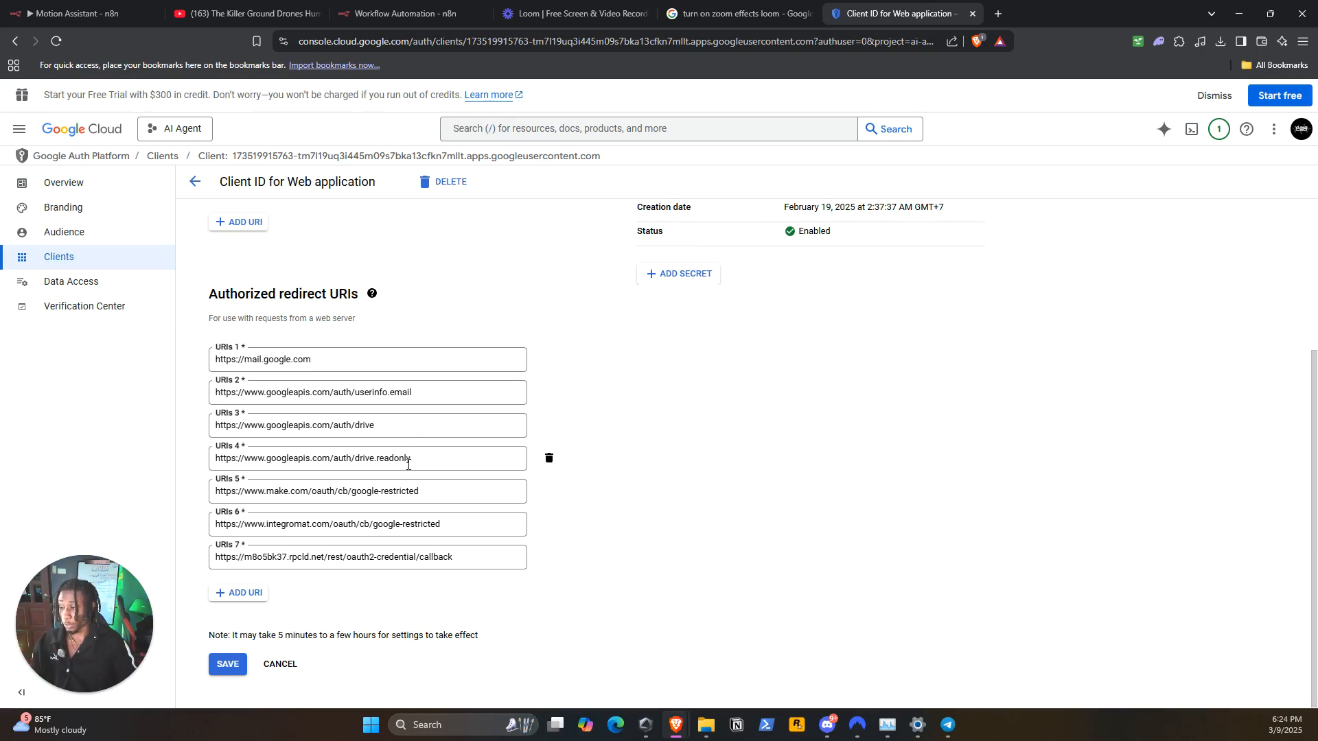
{"action": "left_click", "coordinate": [401, 19]}
{"action": "left_click", "coordinate": [770, 332]}
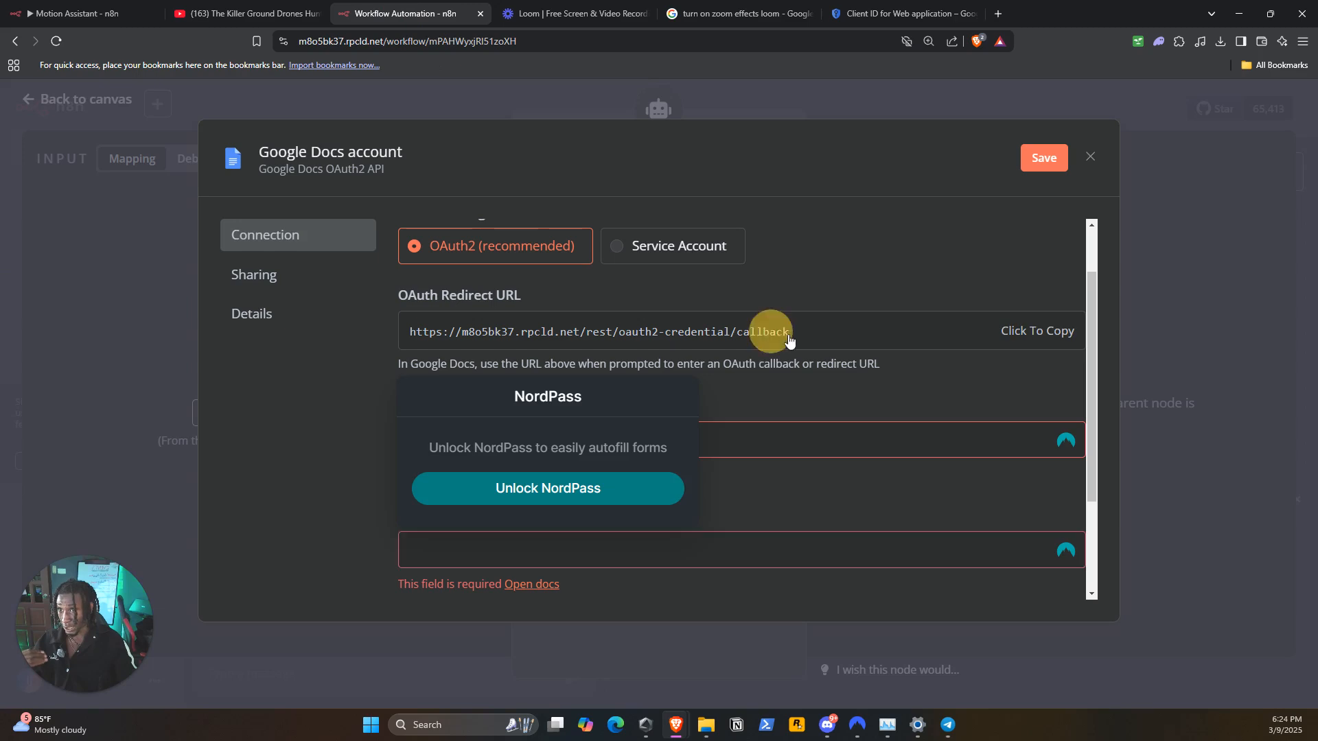
{"action": "left_click", "coordinate": [885, 14]}
{"action": "left_click", "coordinate": [484, 561]}
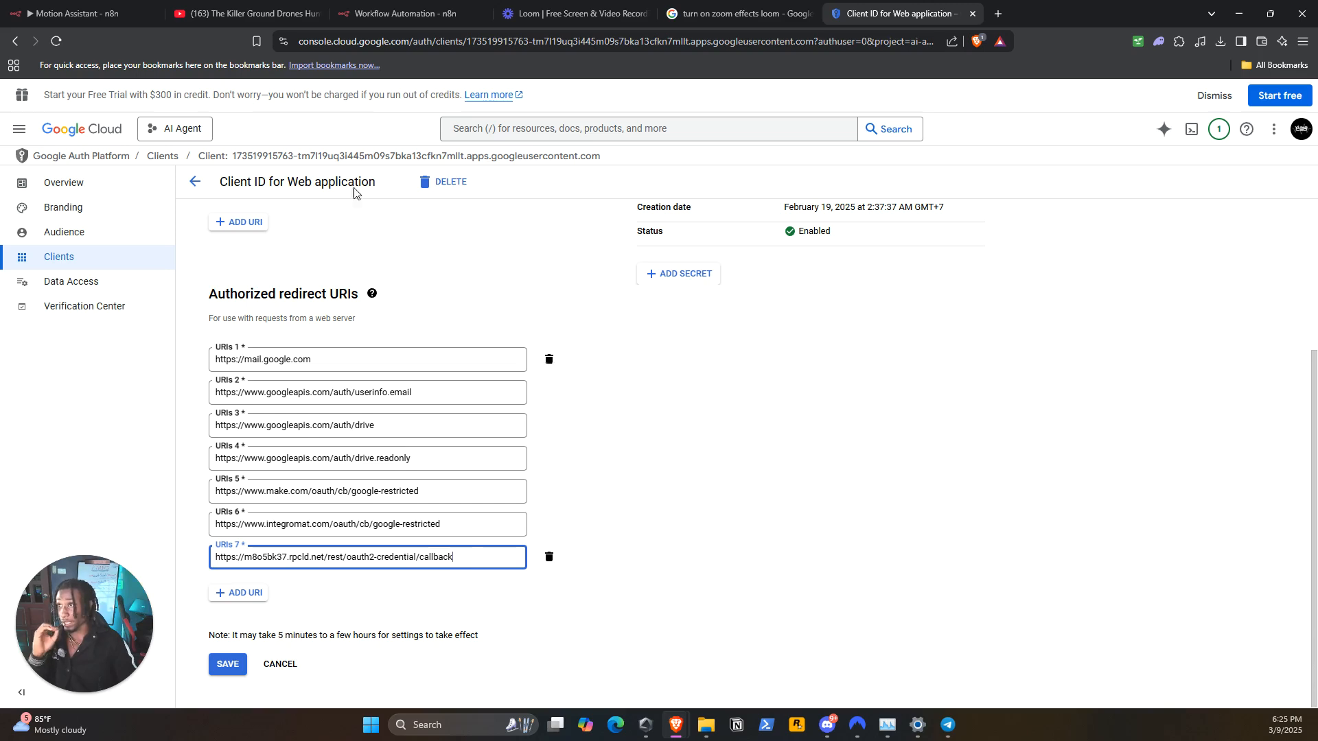
Check the client's callback redirect URI against the OAuth Redirect URL in n8n and save the OAuth client
{"action": "left_click", "coordinate": [405, 14]}
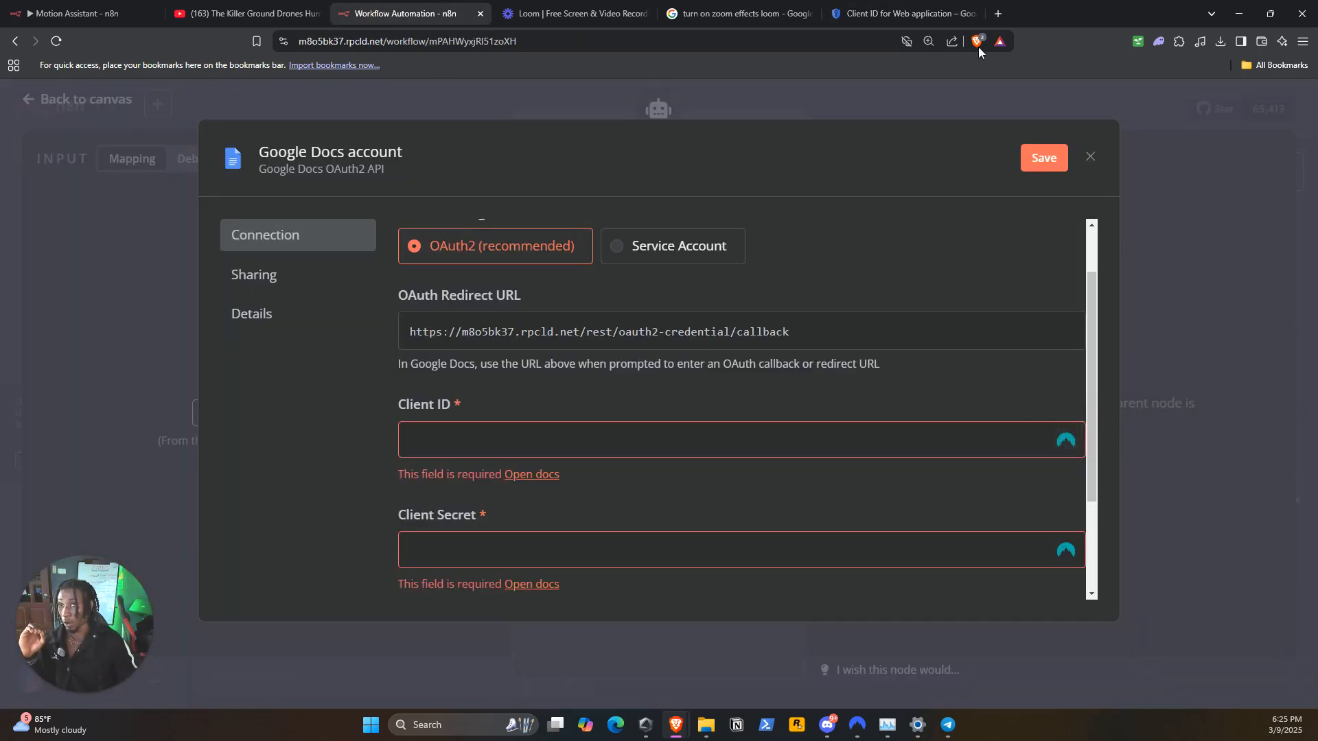
{"action": "left_click", "coordinate": [919, 13]}
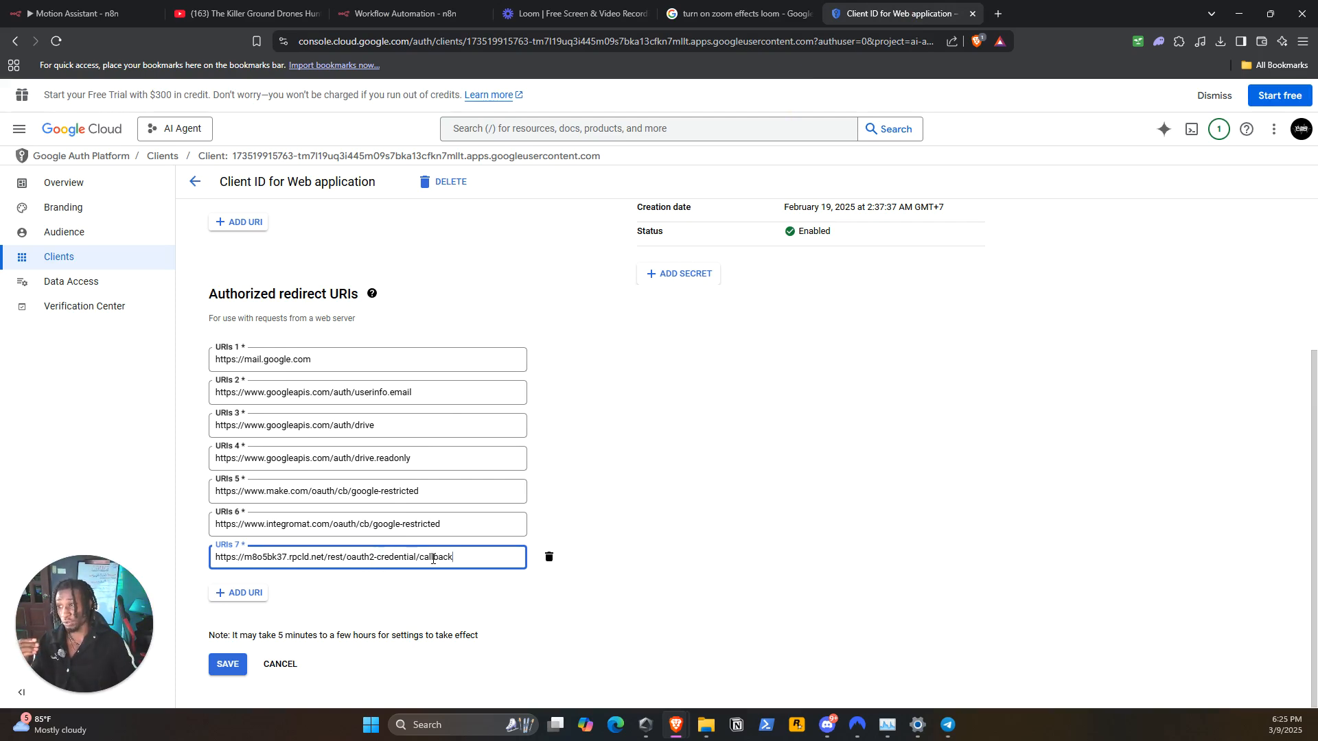
{"action": "left_click", "coordinate": [238, 666]}
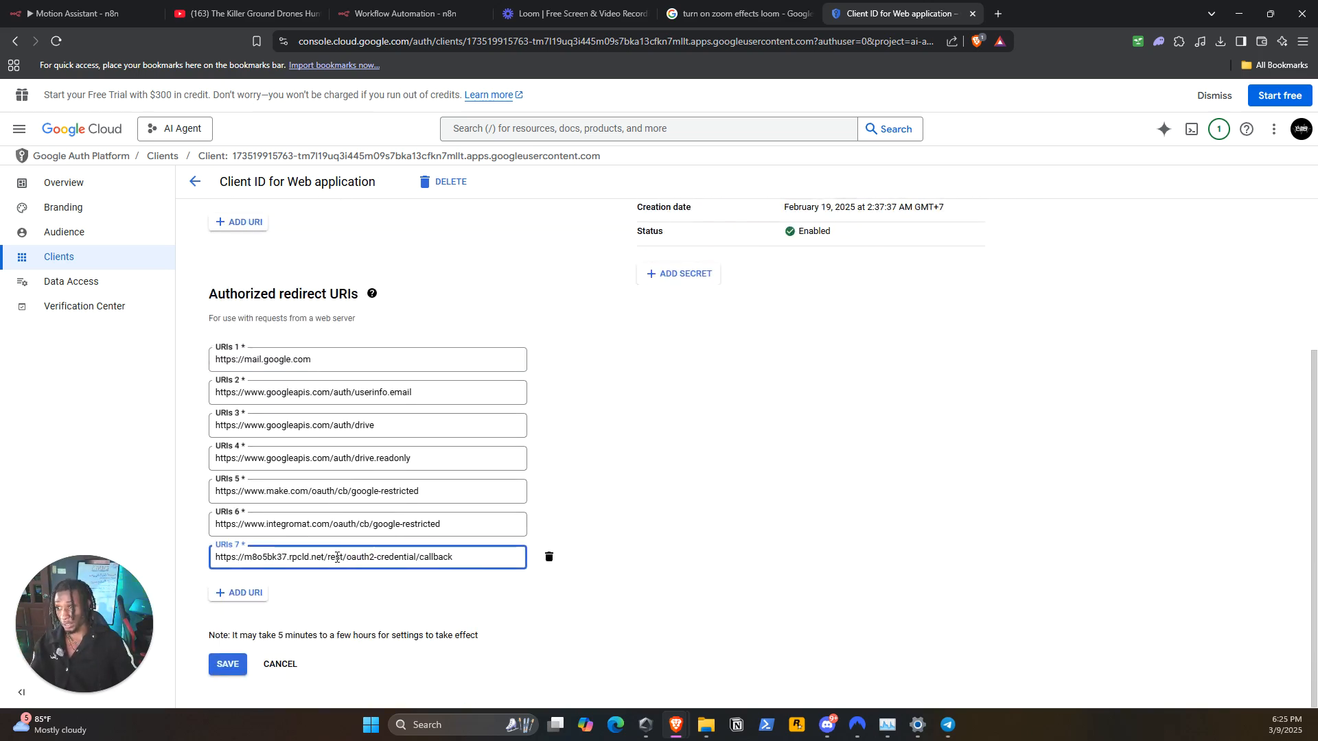
{"action": "left_click", "coordinate": [232, 668]}
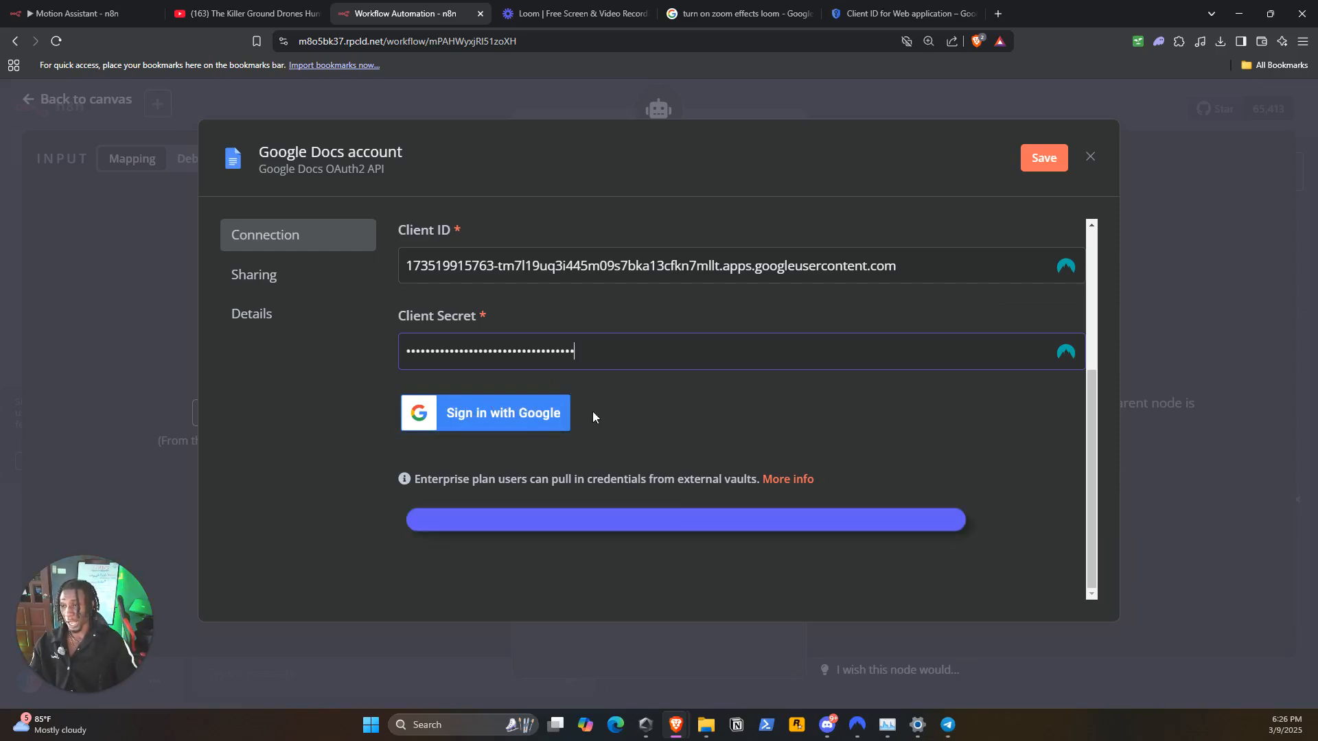
Authorize the Google Docs credential by signing in with the Google account, granting all requested Drive and Docs permissions, and close the credential
{"action": "left_click", "coordinate": [522, 427]}
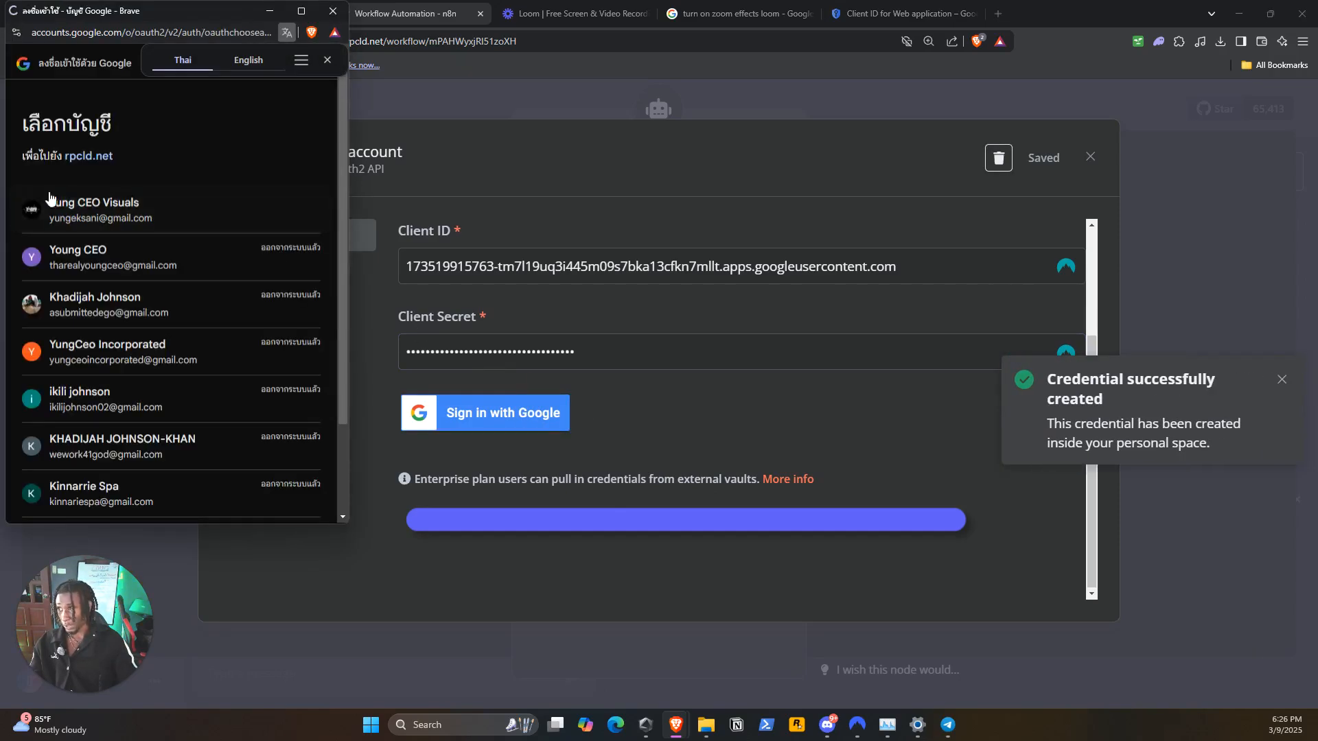
{"action": "left_click", "coordinate": [86, 204]}
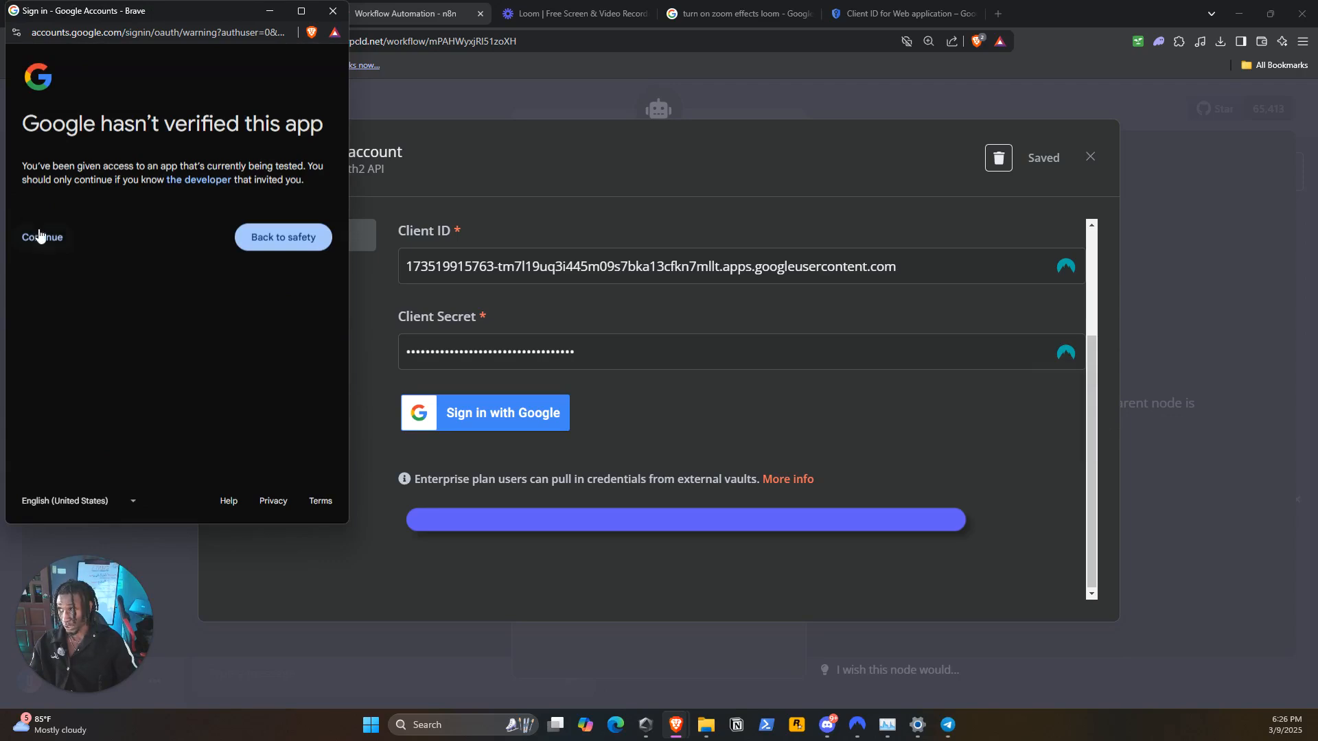
{"action": "left_click", "coordinate": [52, 246]}
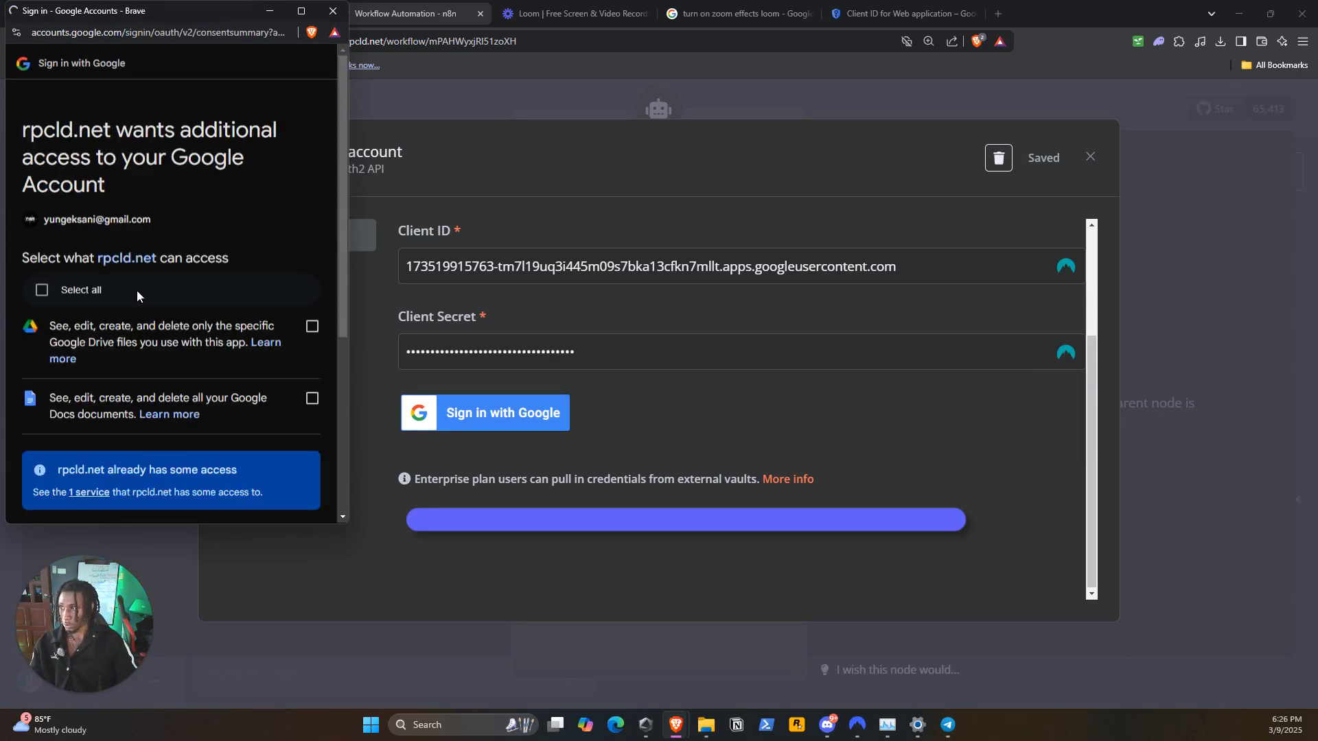
{"action": "left_click", "coordinate": [41, 291]}
{"action": "scroll", "coordinate": [131, 324], "scroll_direction": "down", "scroll_amount": 5}
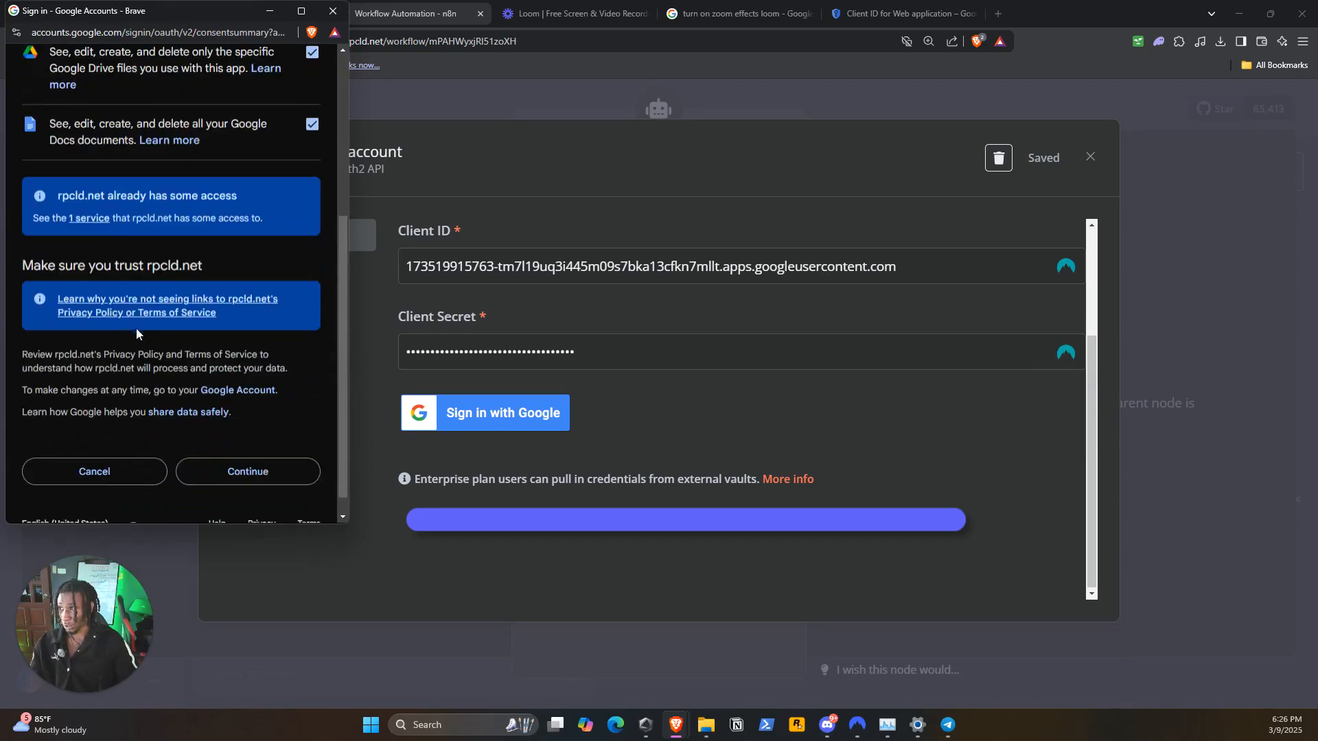
{"action": "left_click", "coordinate": [237, 450]}
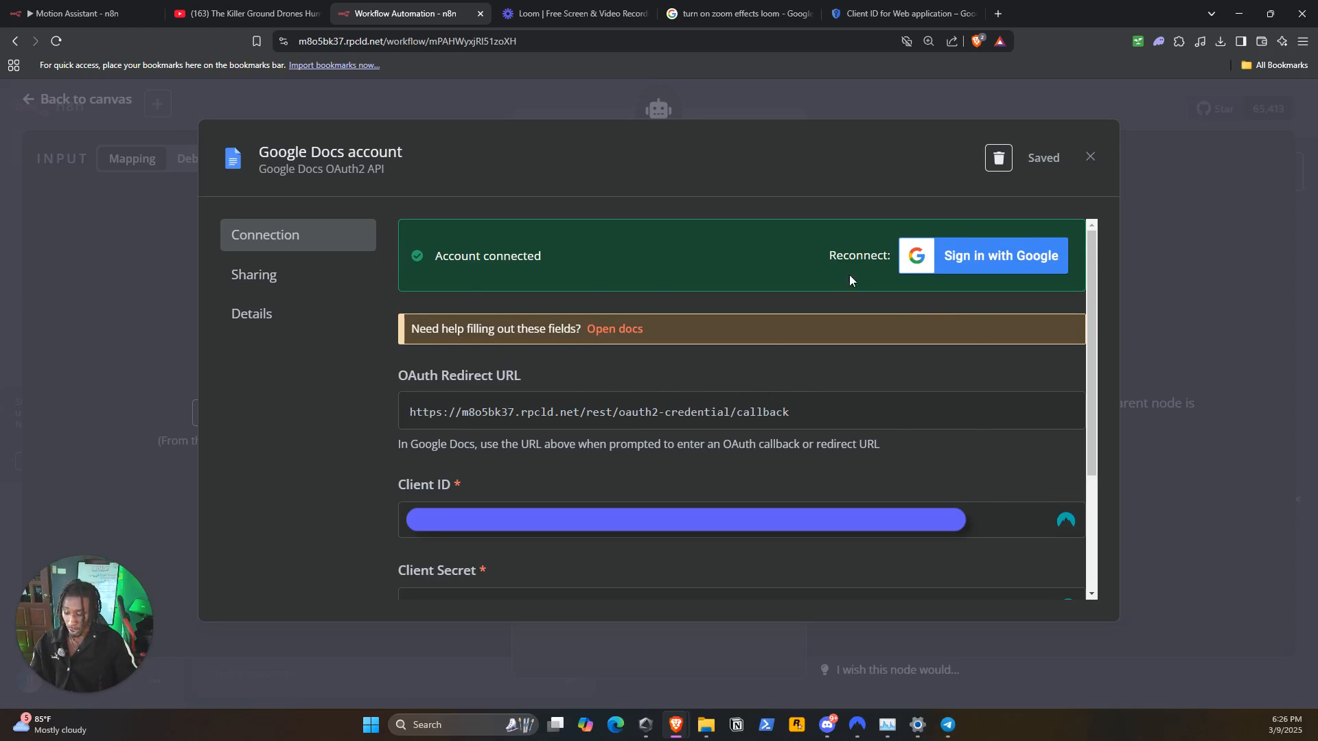
{"action": "key", "text": "ctrl+alt+c"}
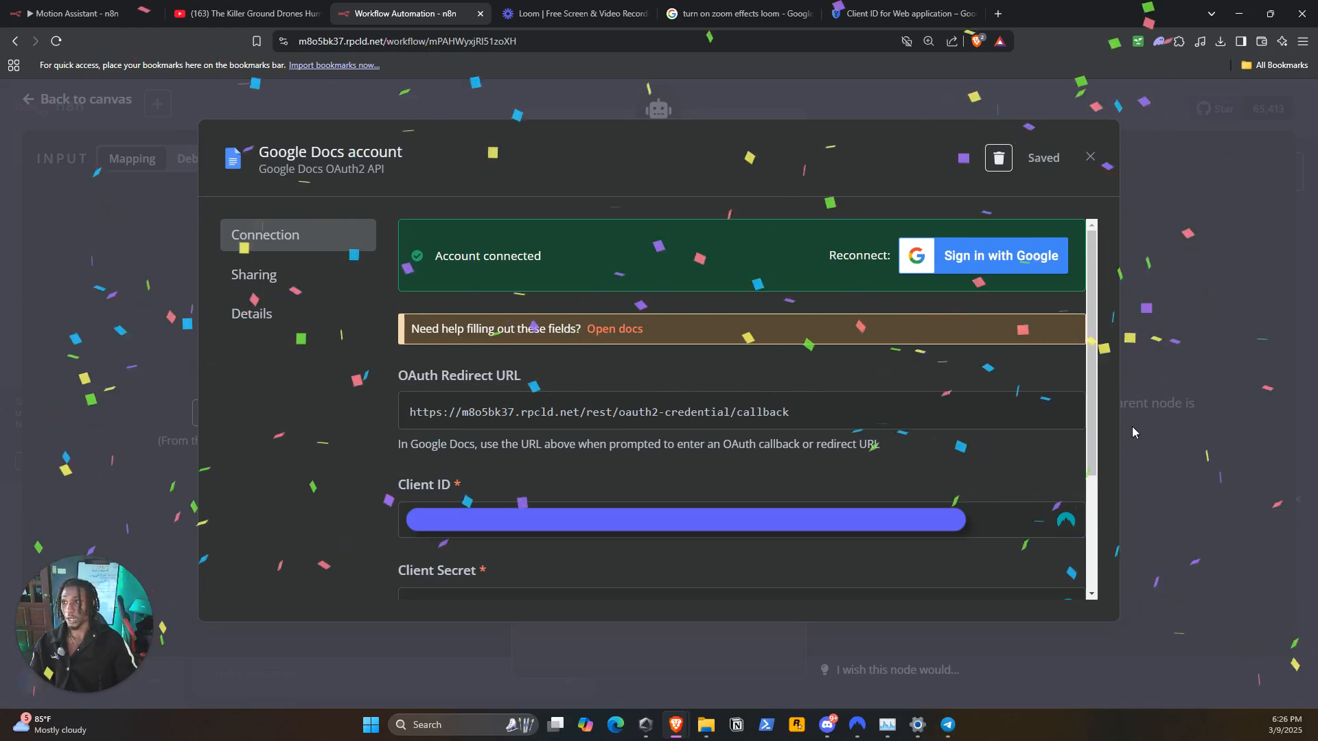
{"action": "left_click", "coordinate": [1167, 171]}
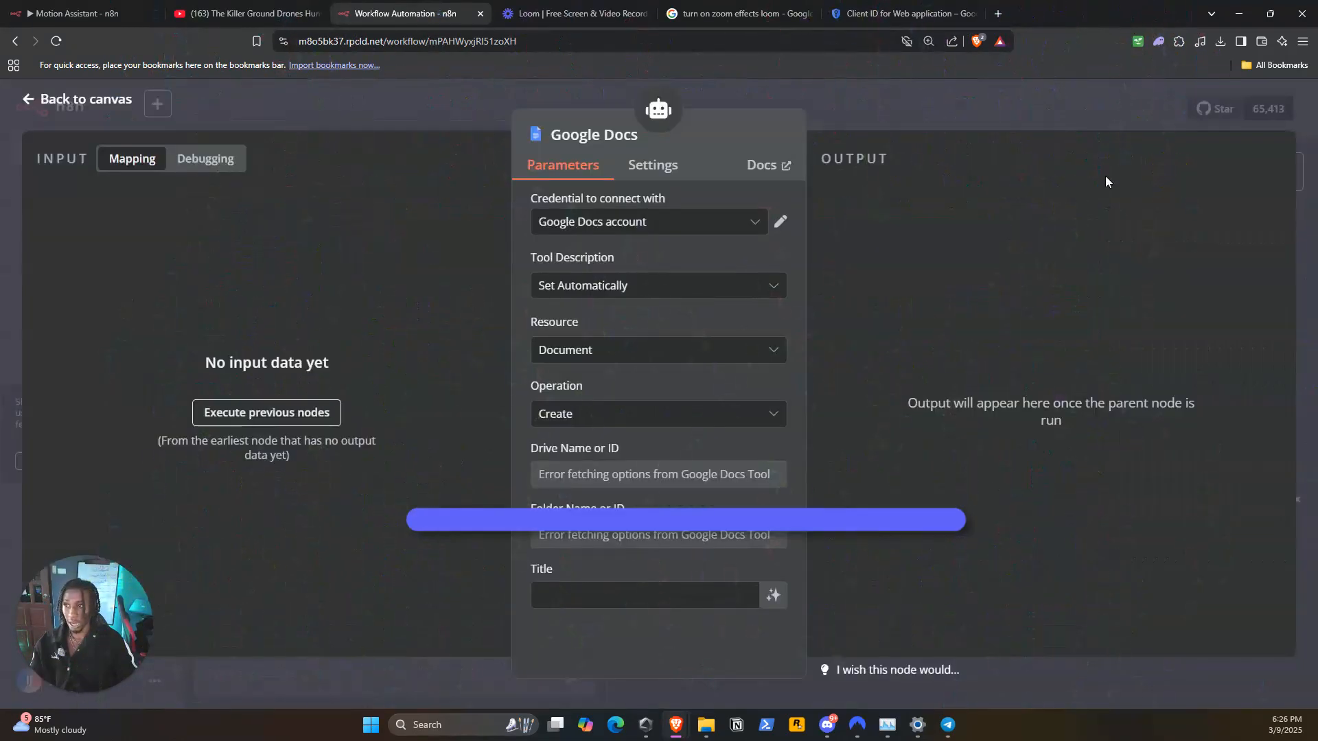
Return to the canvas and reposition the Google Docs tool node clear of the Window Buffer Memory node
{"action": "left_click", "coordinate": [946, 95]}
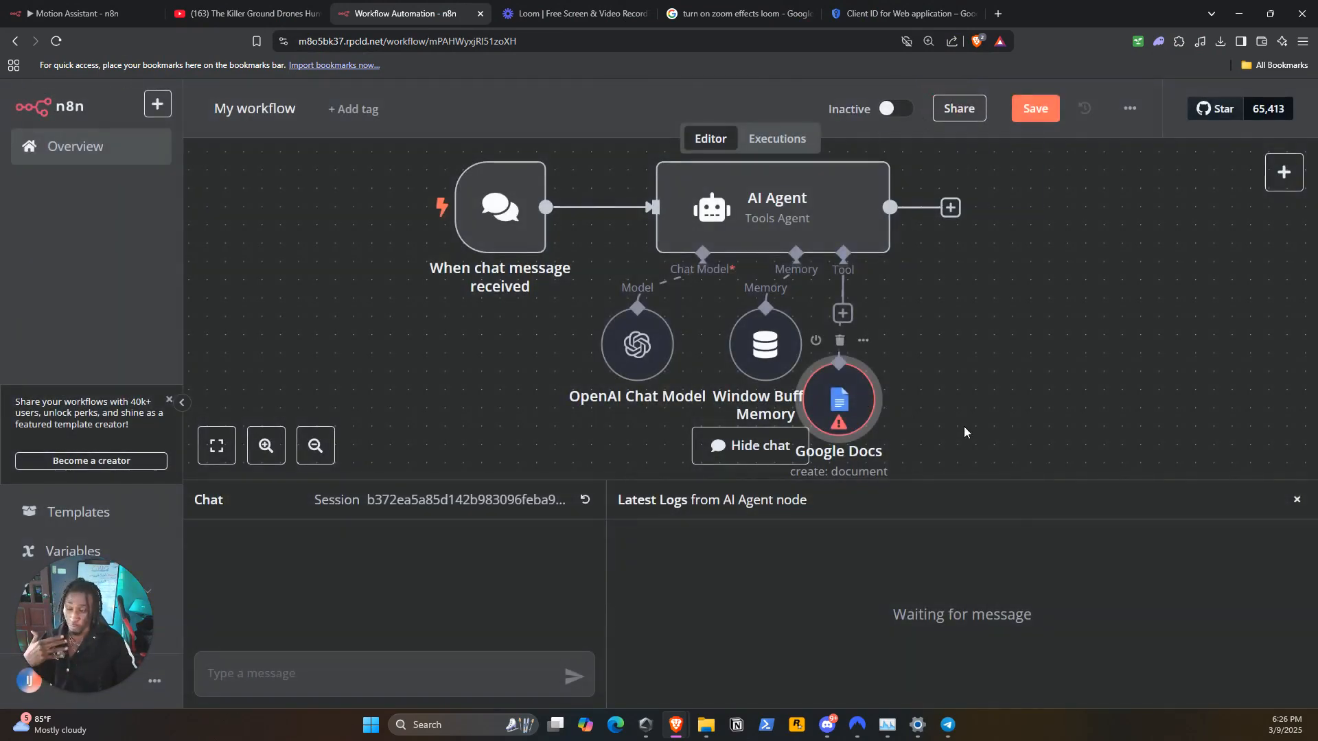
{"action": "left_click_drag", "start_coordinate": [838, 415], "coordinate": [911, 386]}
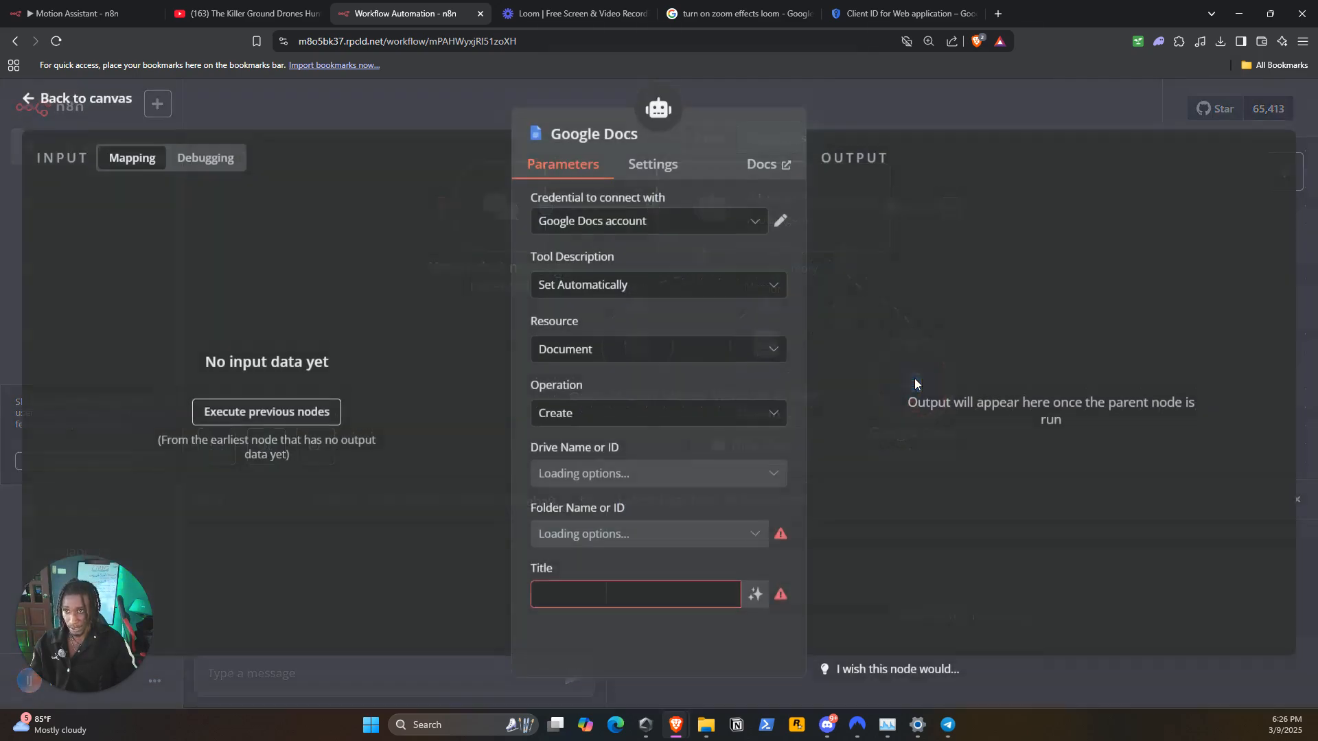
Open the Google Docs node's parameters and keep the resource as Document with the Create operation
{"action": "double_click", "coordinate": [911, 385]}
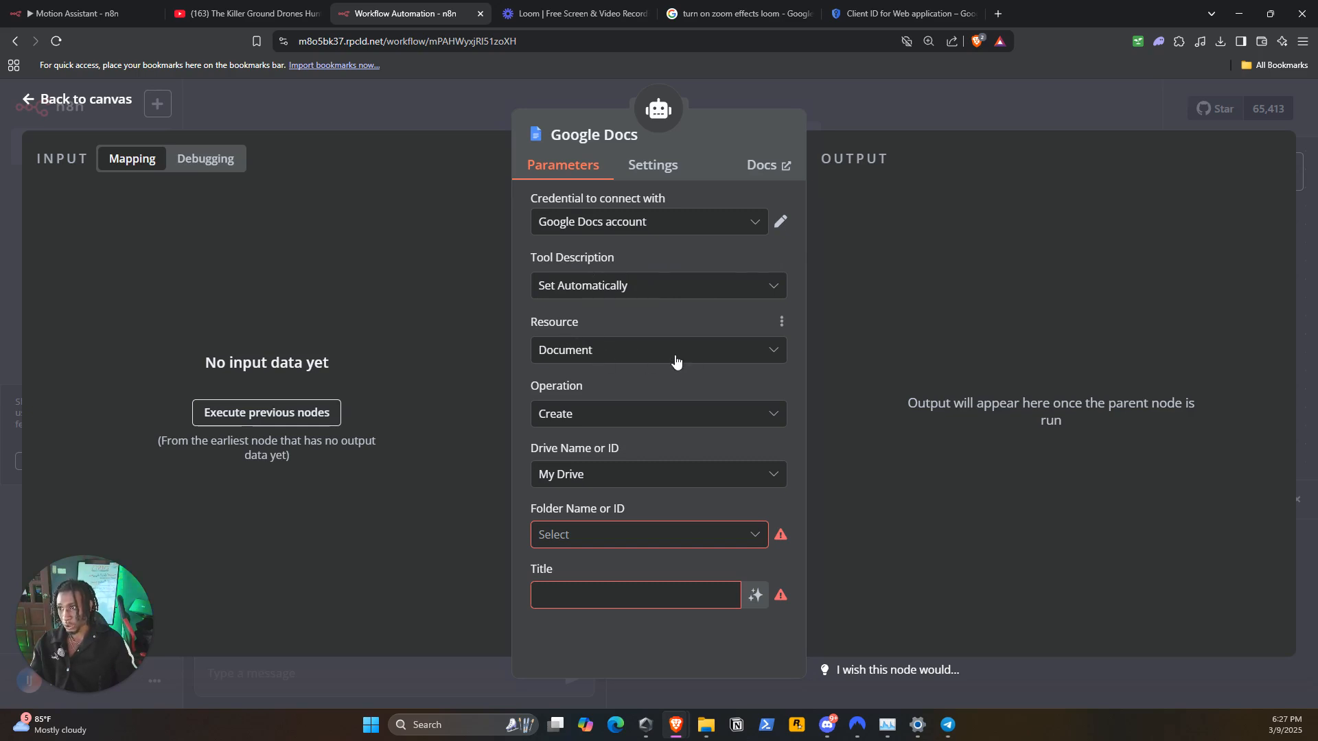
{"action": "left_click", "coordinate": [592, 351]}
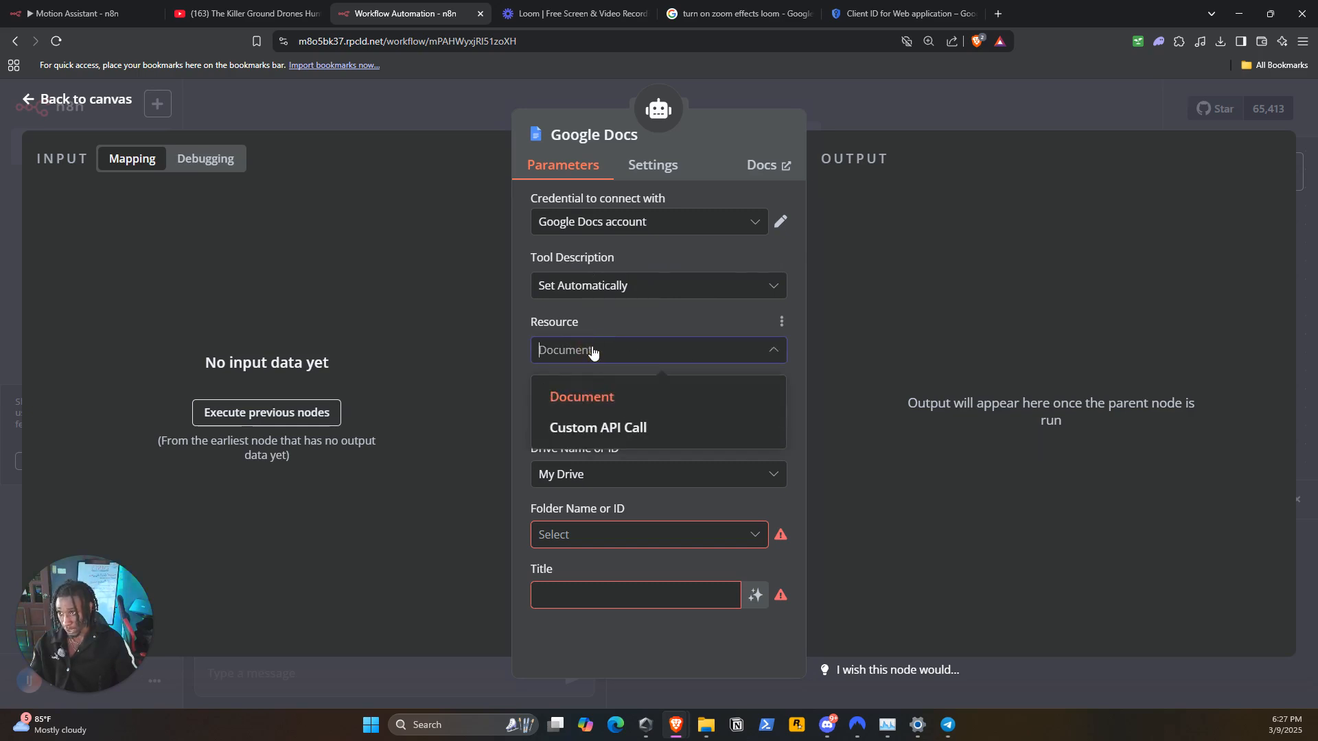
{"action": "left_click", "coordinate": [593, 350]}
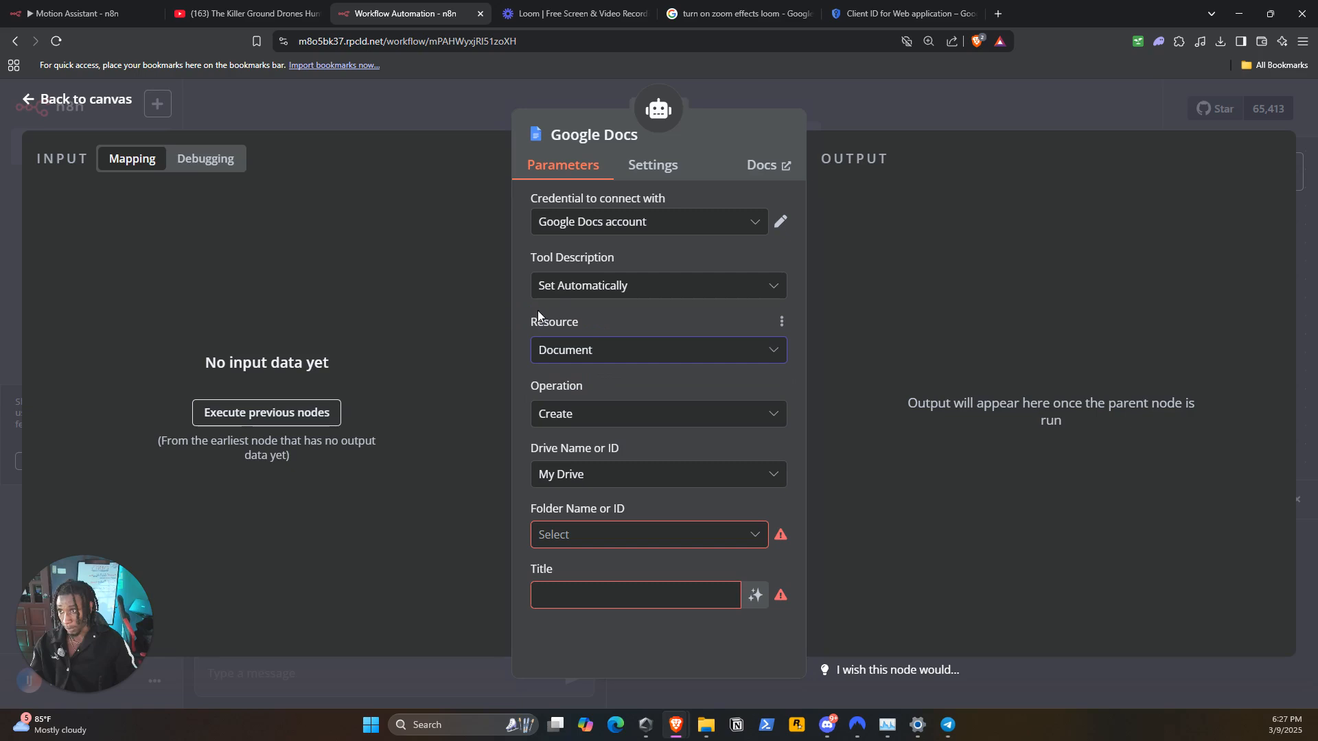
{"action": "left_click", "coordinate": [580, 416]}
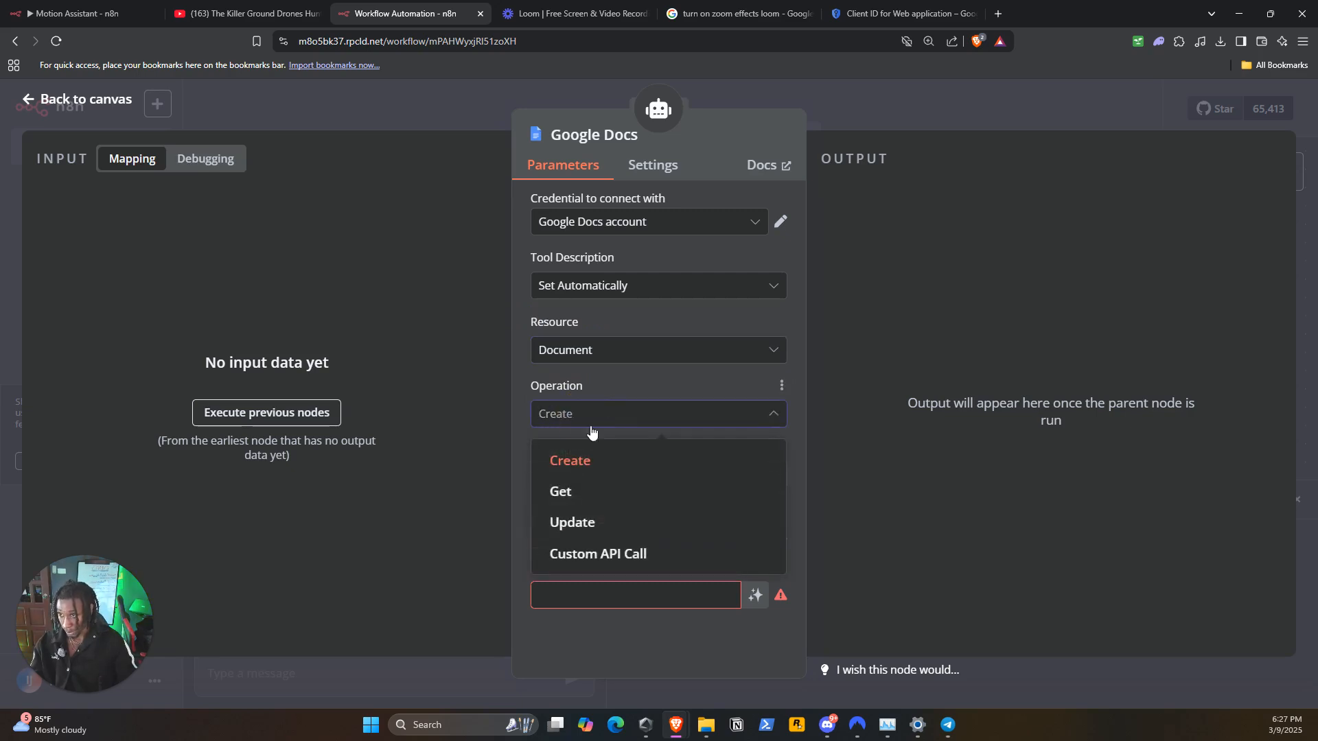
{"action": "left_click", "coordinate": [582, 464]}
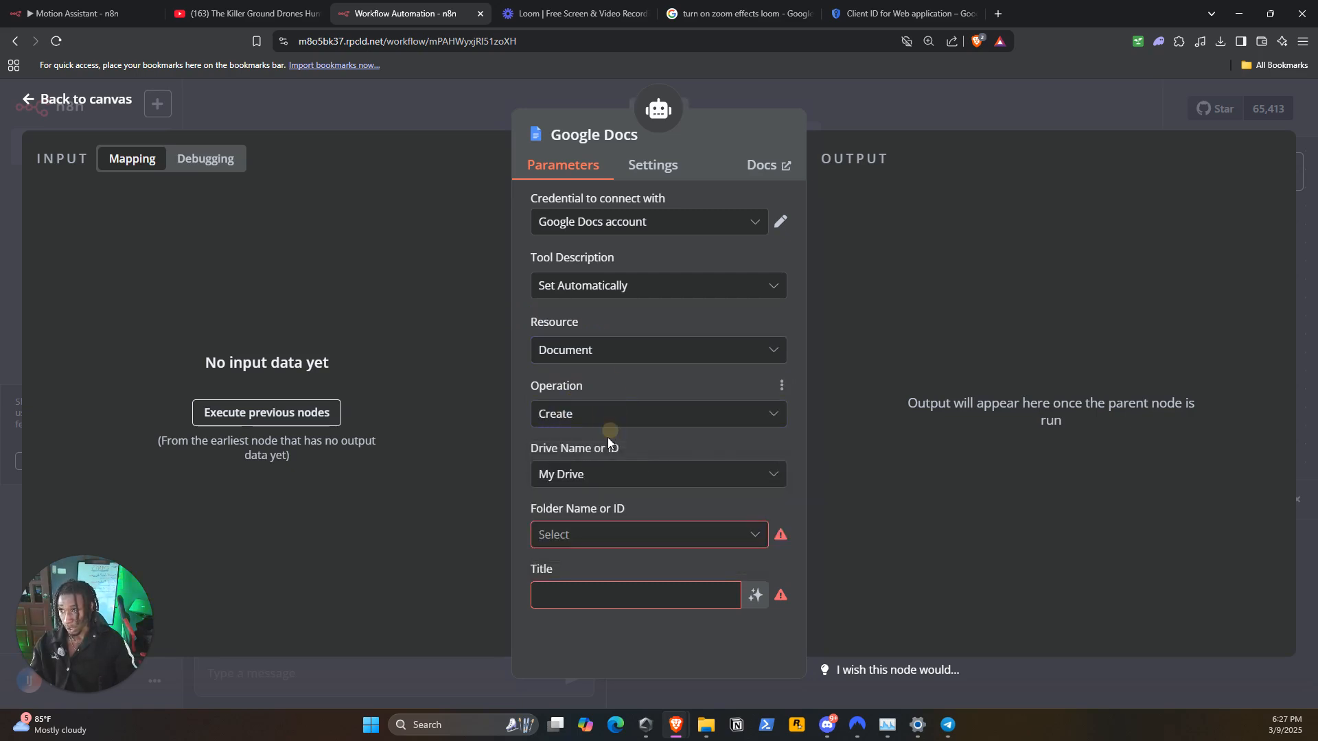
Set the AI AGENT folder in My Drive as the destination for documents created by the Google Docs node
{"action": "left_click", "coordinate": [585, 480]}
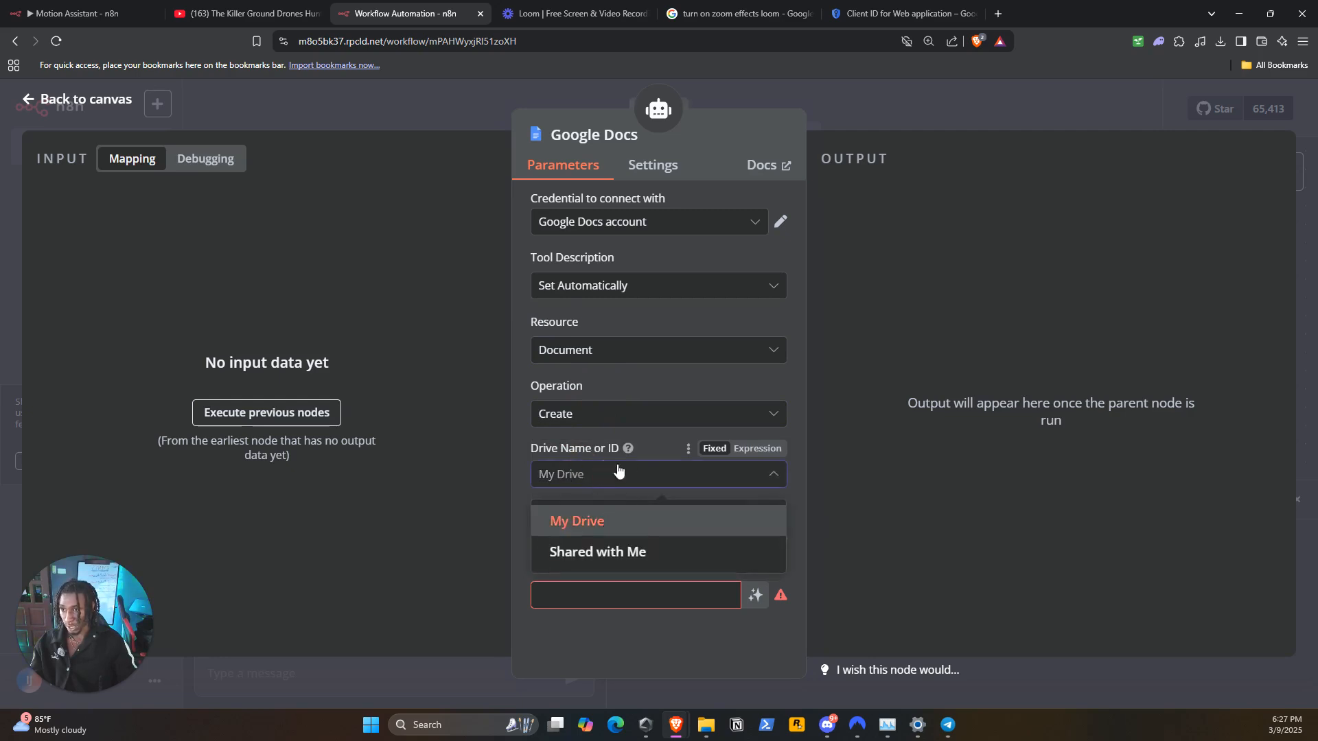
{"action": "left_click", "coordinate": [624, 450]}
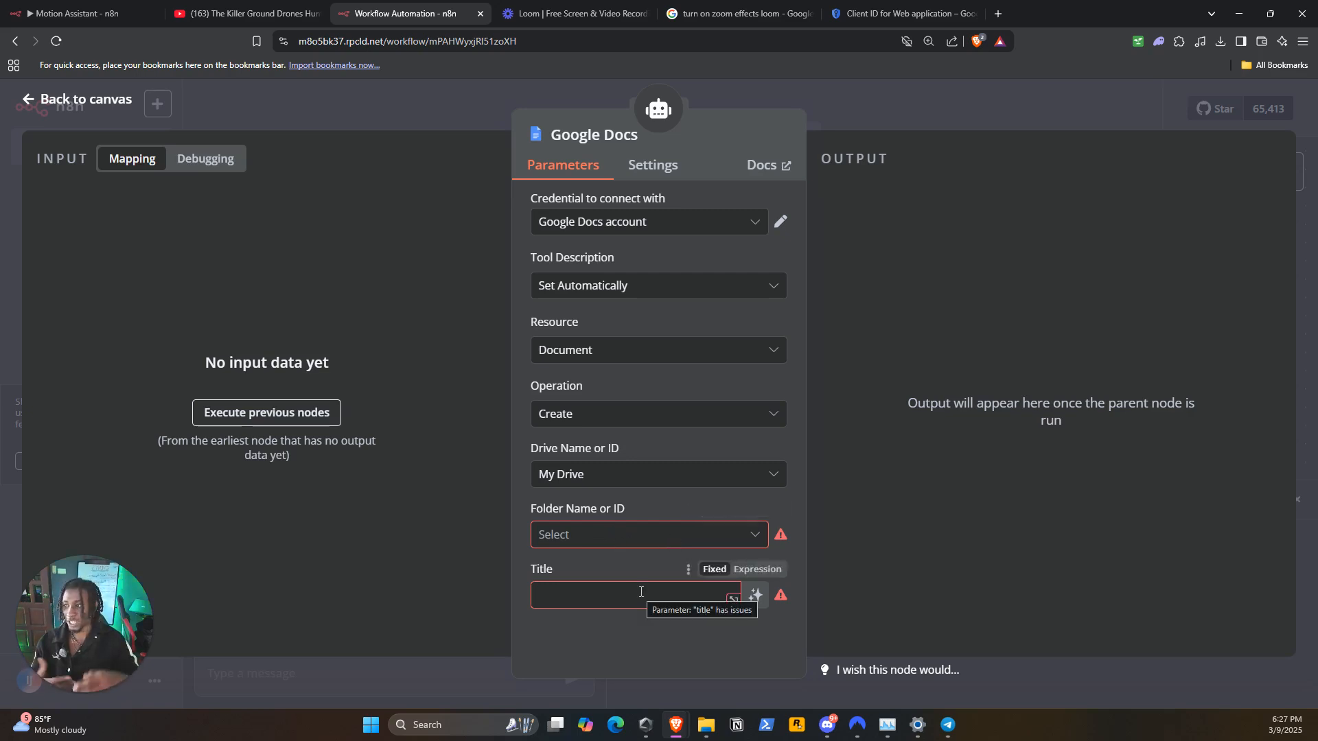
{"action": "left_click", "coordinate": [748, 474]}
{"action": "left_click", "coordinate": [720, 525]}
{"action": "left_click", "coordinate": [652, 537]}
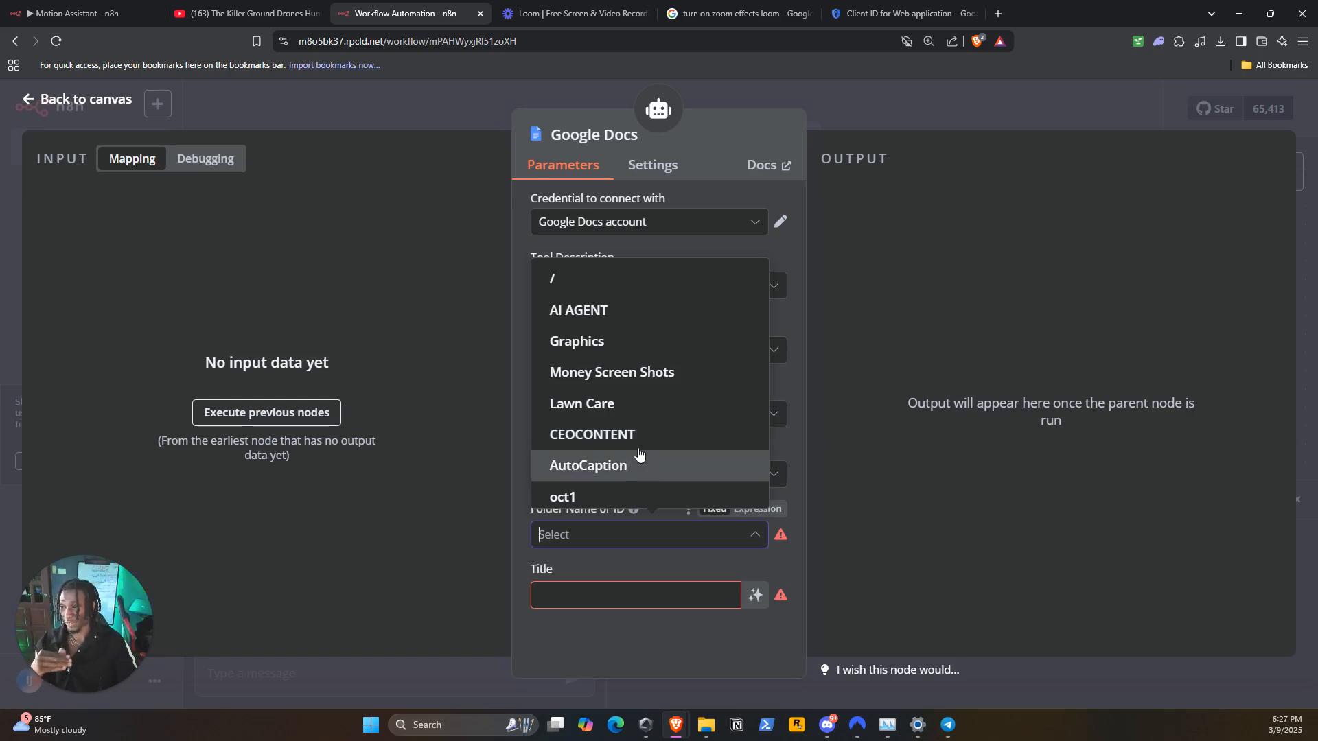
{"action": "left_click", "coordinate": [597, 319]}
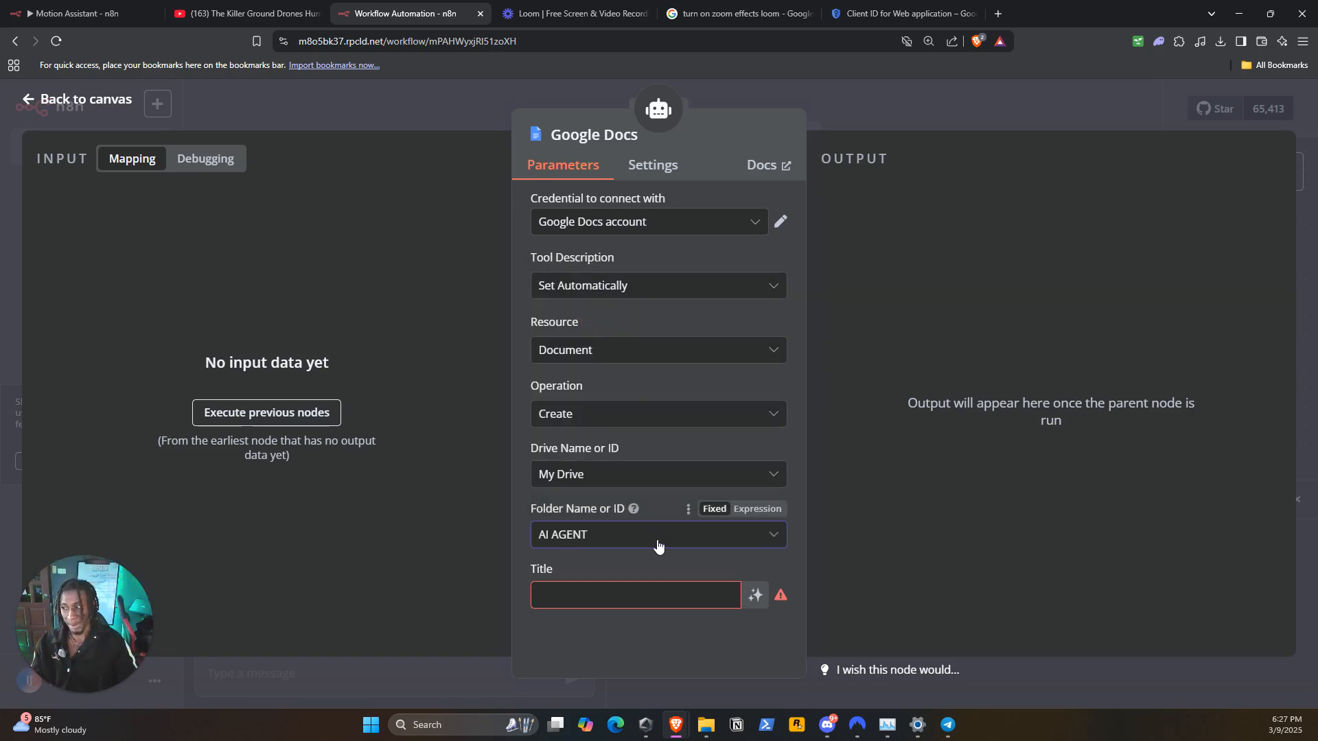
Let the model define the document title automatically and return to the workflow canvas
{"action": "left_click", "coordinate": [654, 589]}
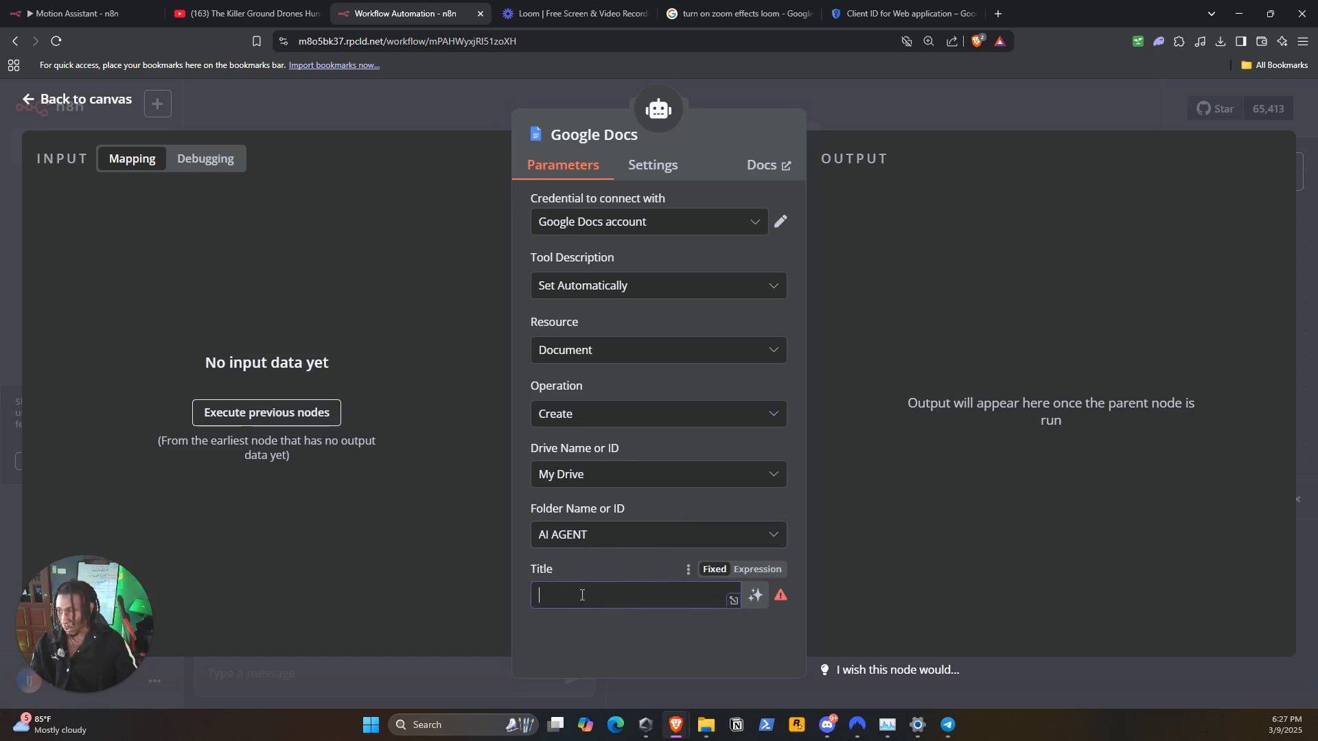
{"action": "left_click", "coordinate": [755, 597]}
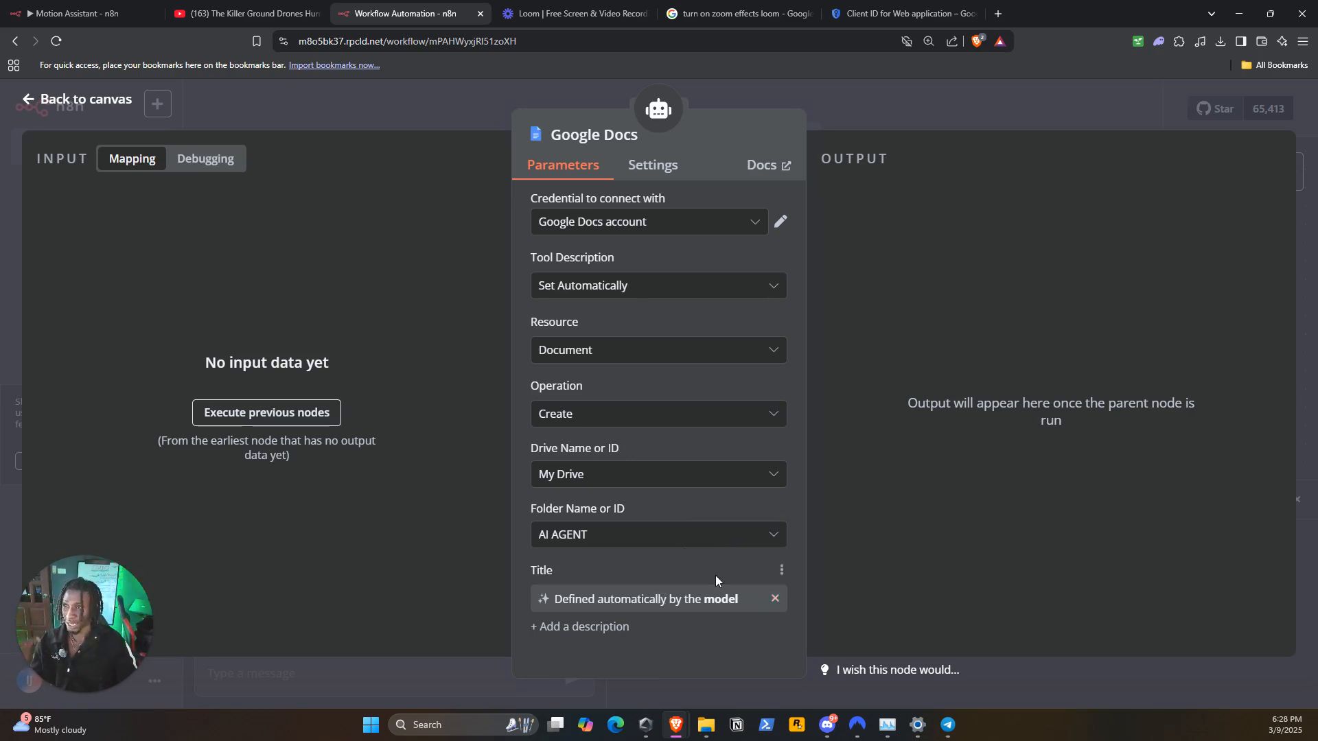
{"action": "left_click", "coordinate": [844, 97]}
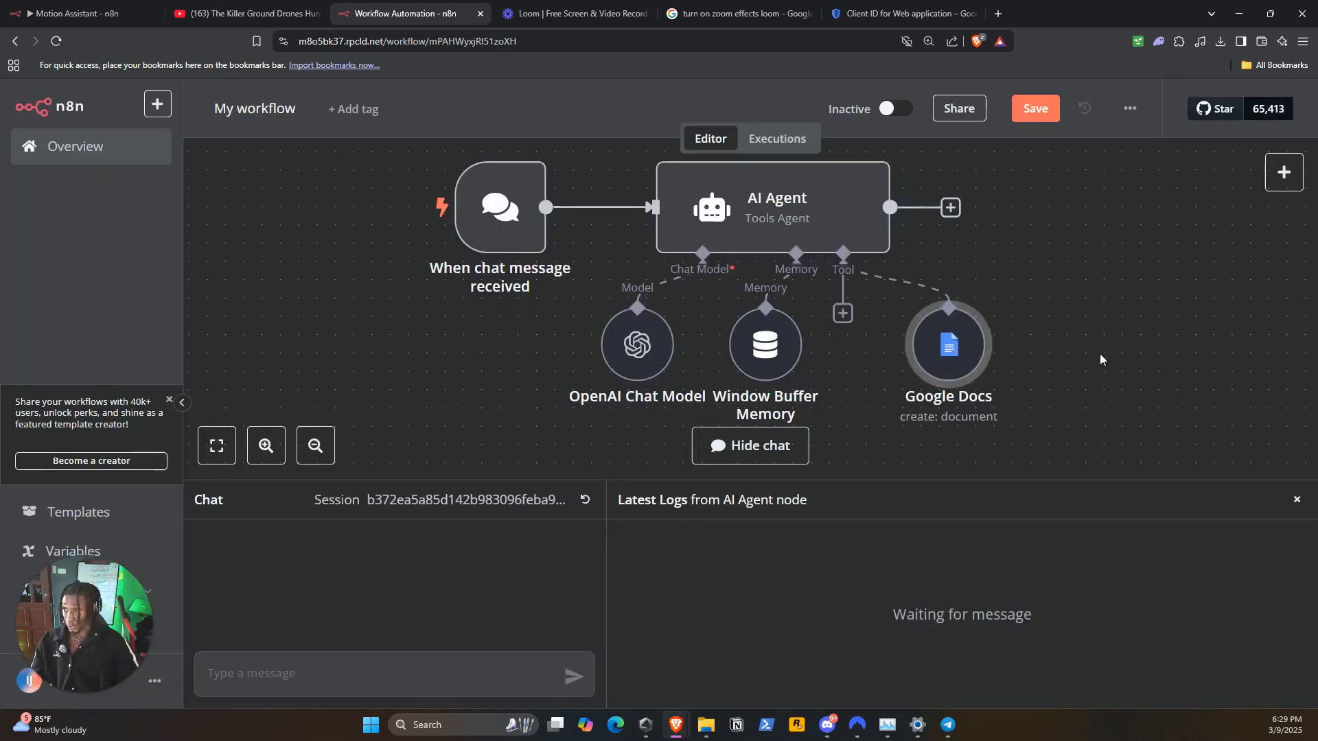
{"action": "left_click", "coordinate": [843, 313]}
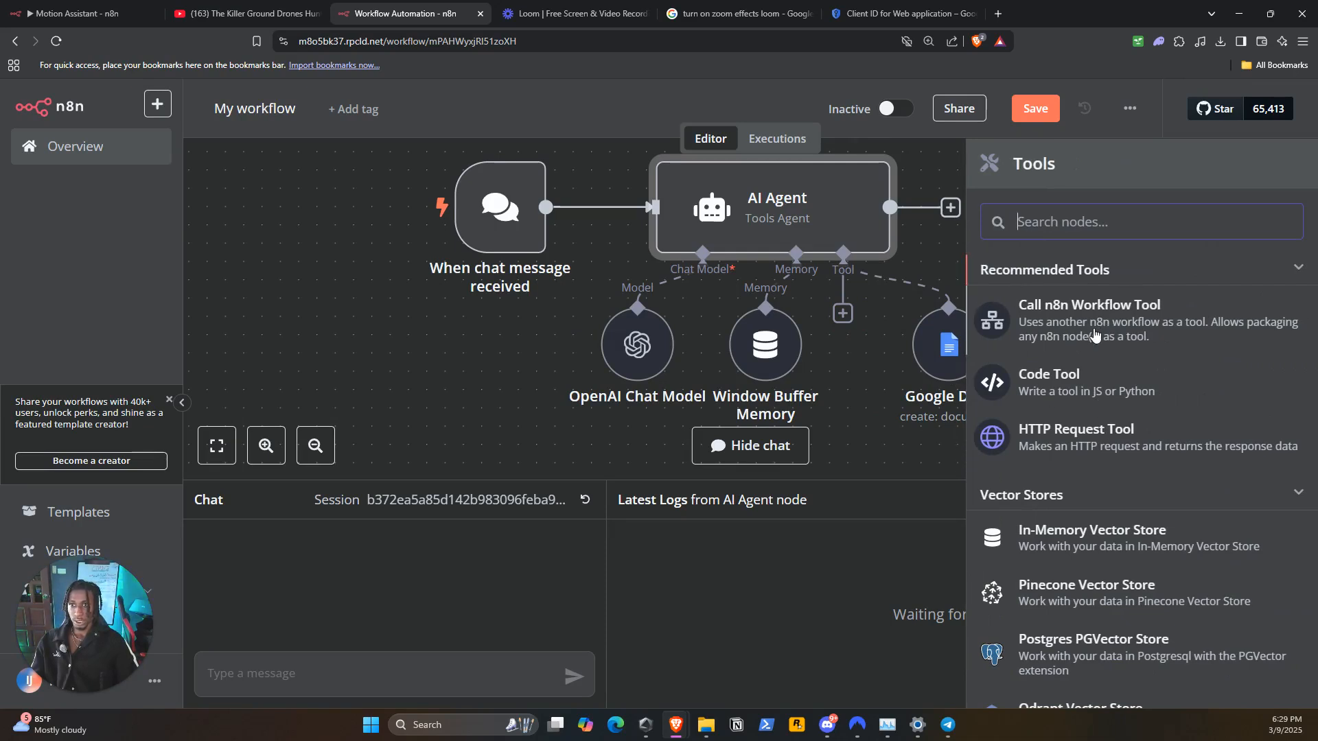
{"action": "left_click", "coordinate": [891, 380]}
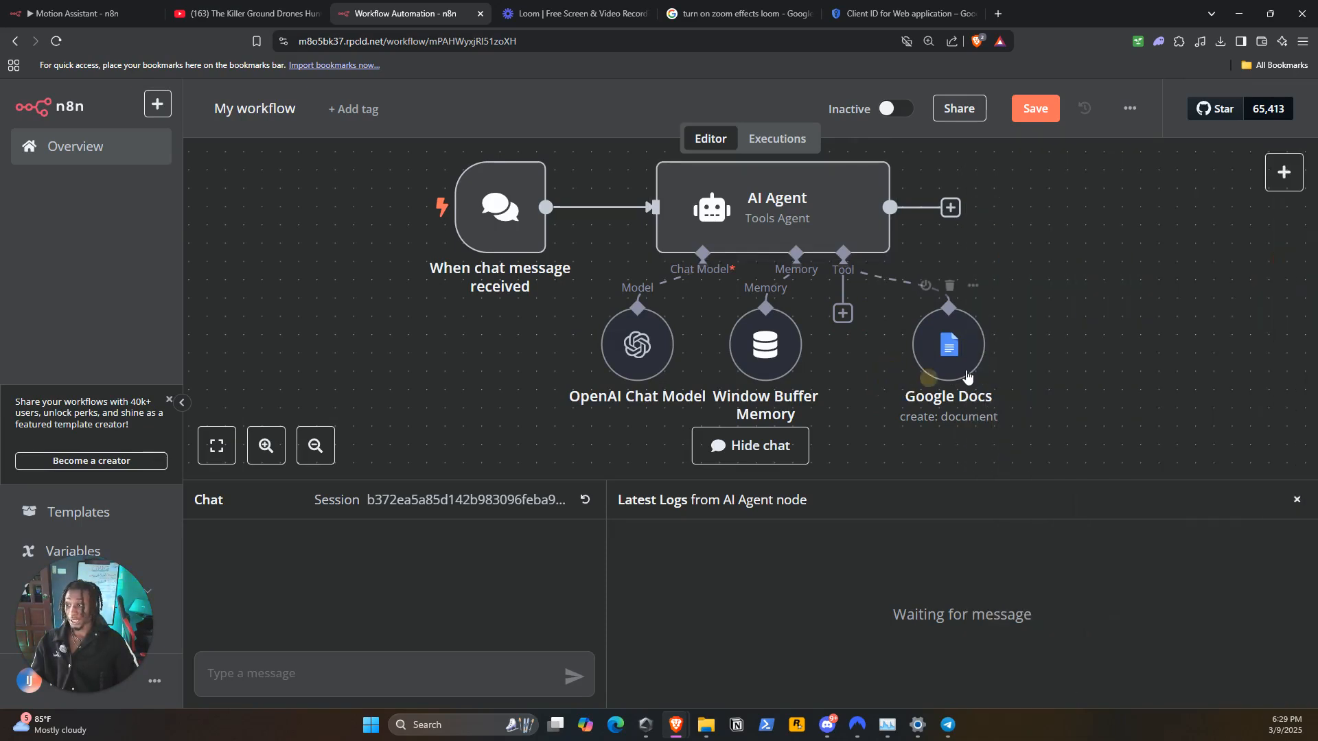
{"action": "right_click", "coordinate": [978, 350]}
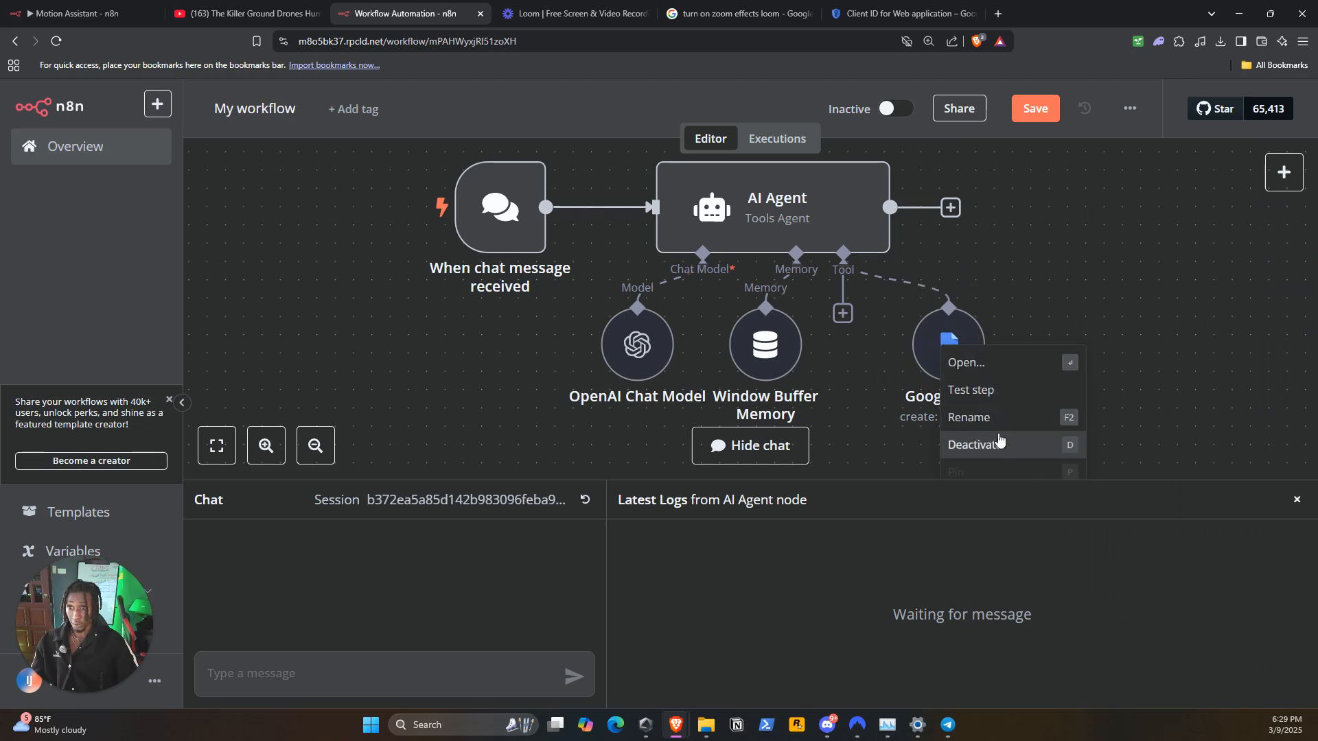
{"action": "left_click", "coordinate": [1182, 410]}
Hide the chat and logs area, duplicate the Google Docs node, and place the copy beside the original
{"action": "scroll", "coordinate": [1184, 413], "scroll_direction": "down", "scroll_amount": 3}
{"action": "left_click", "coordinate": [1296, 500]}
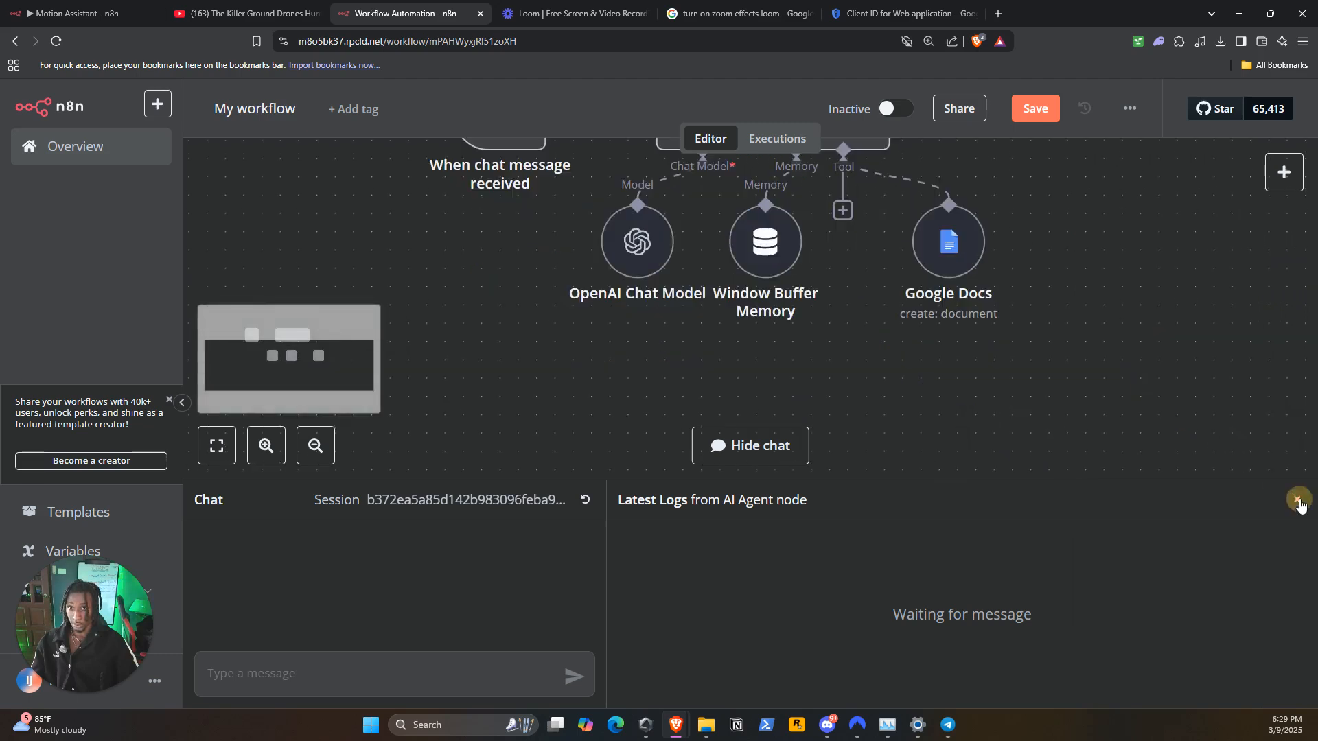
{"action": "scroll", "coordinate": [1139, 340], "scroll_direction": "up", "scroll_amount": 3}
{"action": "right_click", "coordinate": [944, 350]}
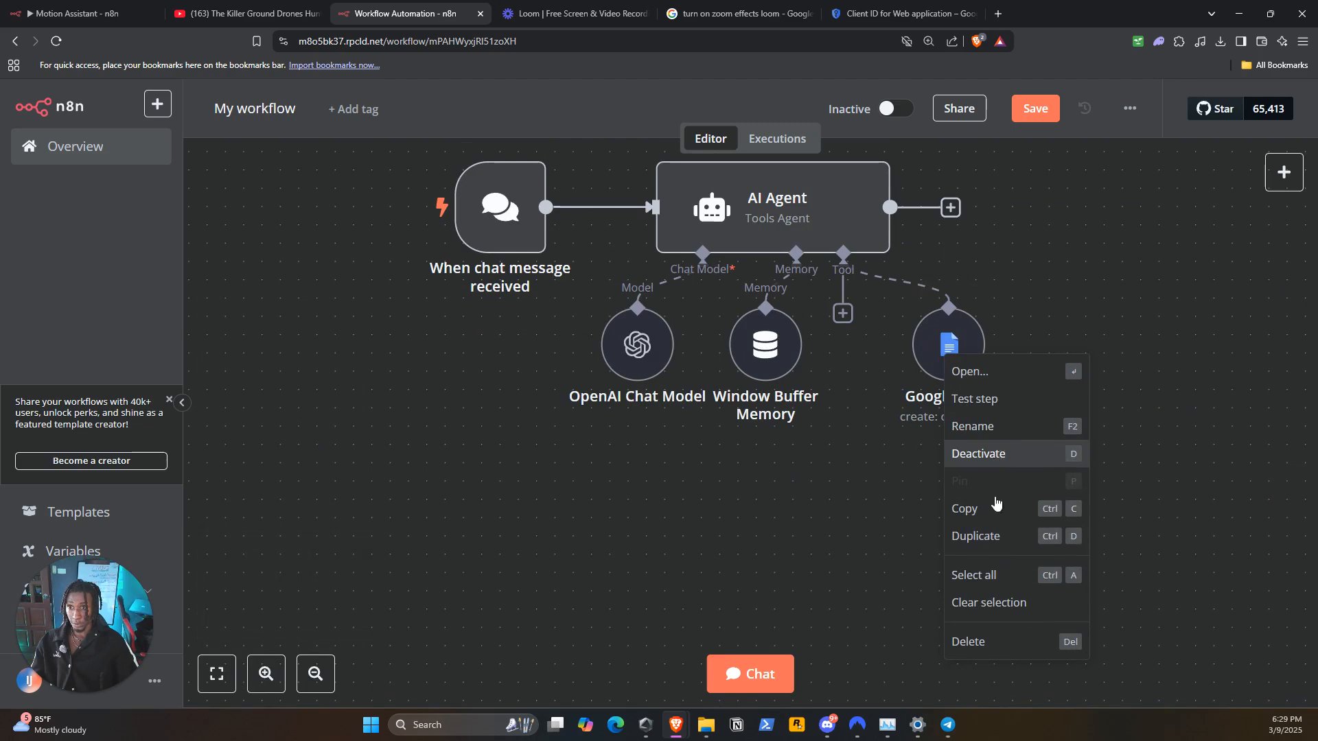
{"action": "left_click", "coordinate": [988, 535]}
{"action": "left_click_drag", "start_coordinate": [959, 422], "coordinate": [1070, 348]}
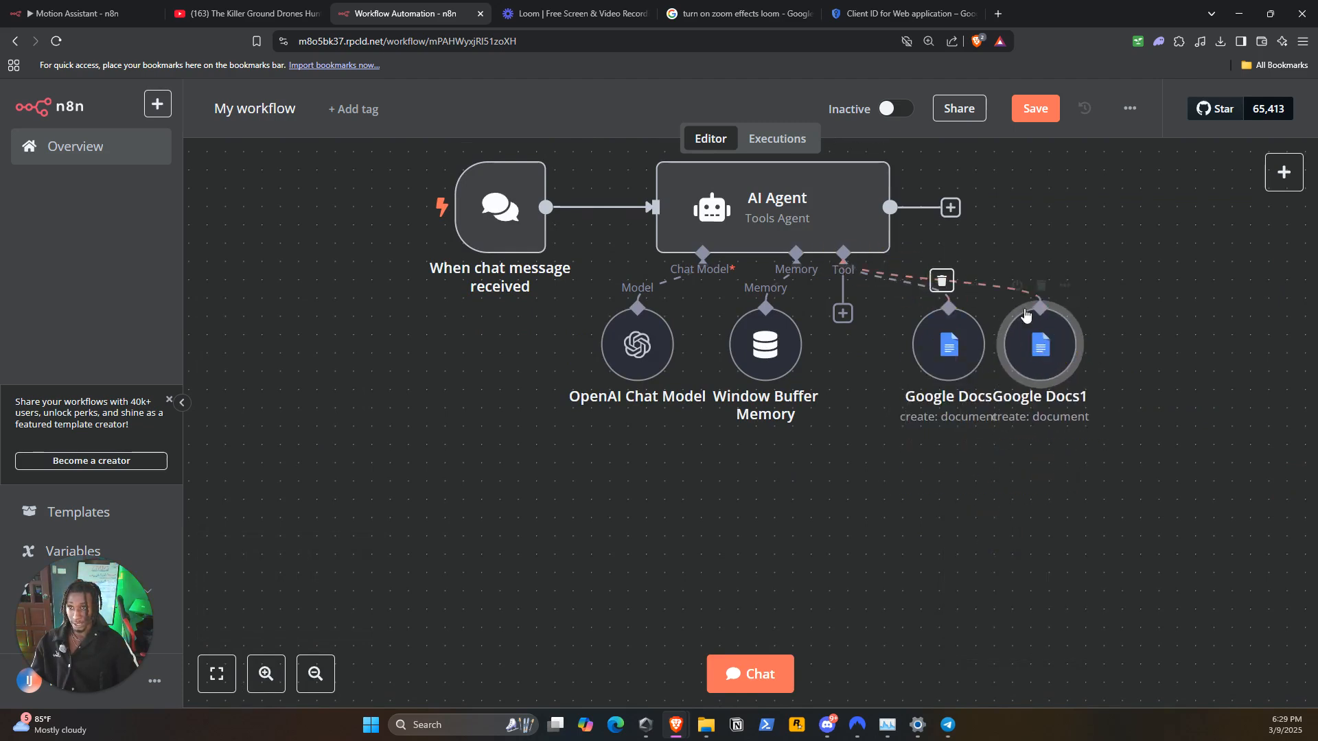
Open the duplicated Google Docs node and set its operation to Update
{"action": "double_click", "coordinate": [1041, 341]}
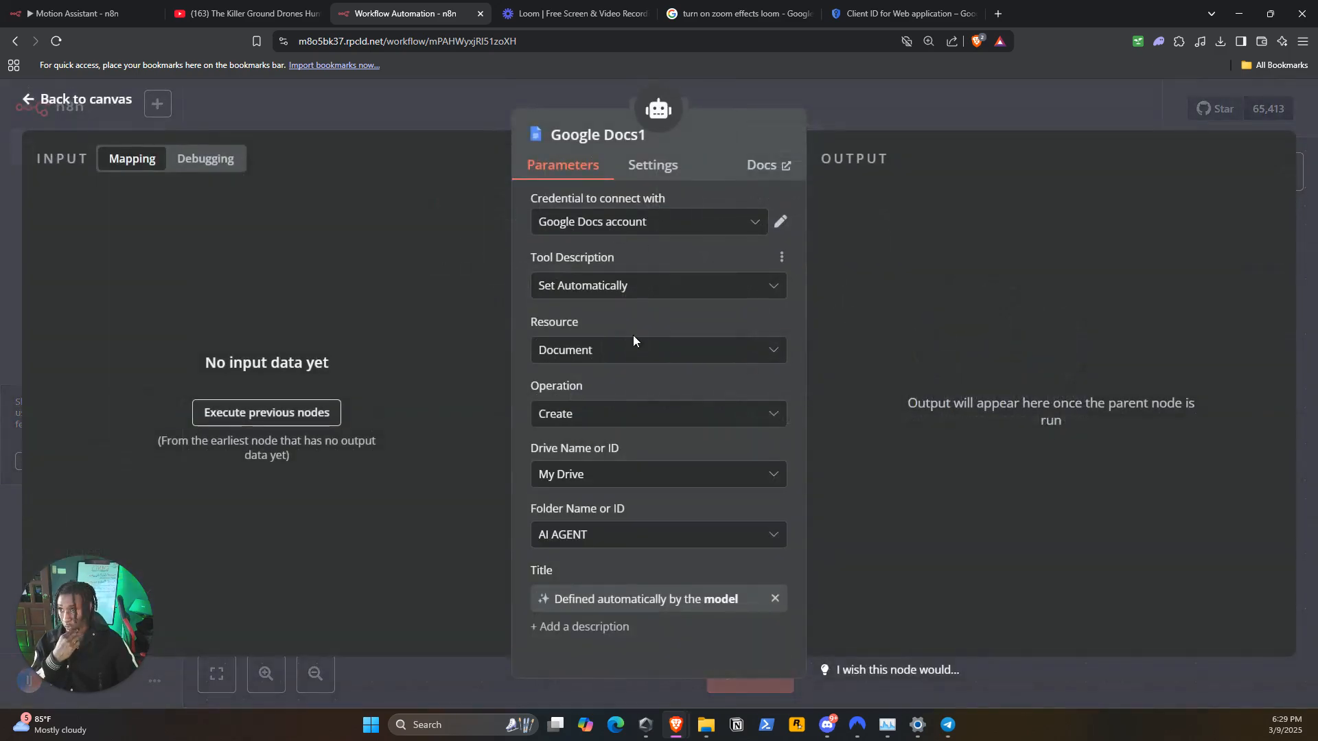
{"action": "left_click", "coordinate": [591, 426]}
{"action": "left_click", "coordinate": [605, 520]}
Let the model define the Doc ID or URL of the document that the duplicated node updates
{"action": "left_click", "coordinate": [628, 475]}
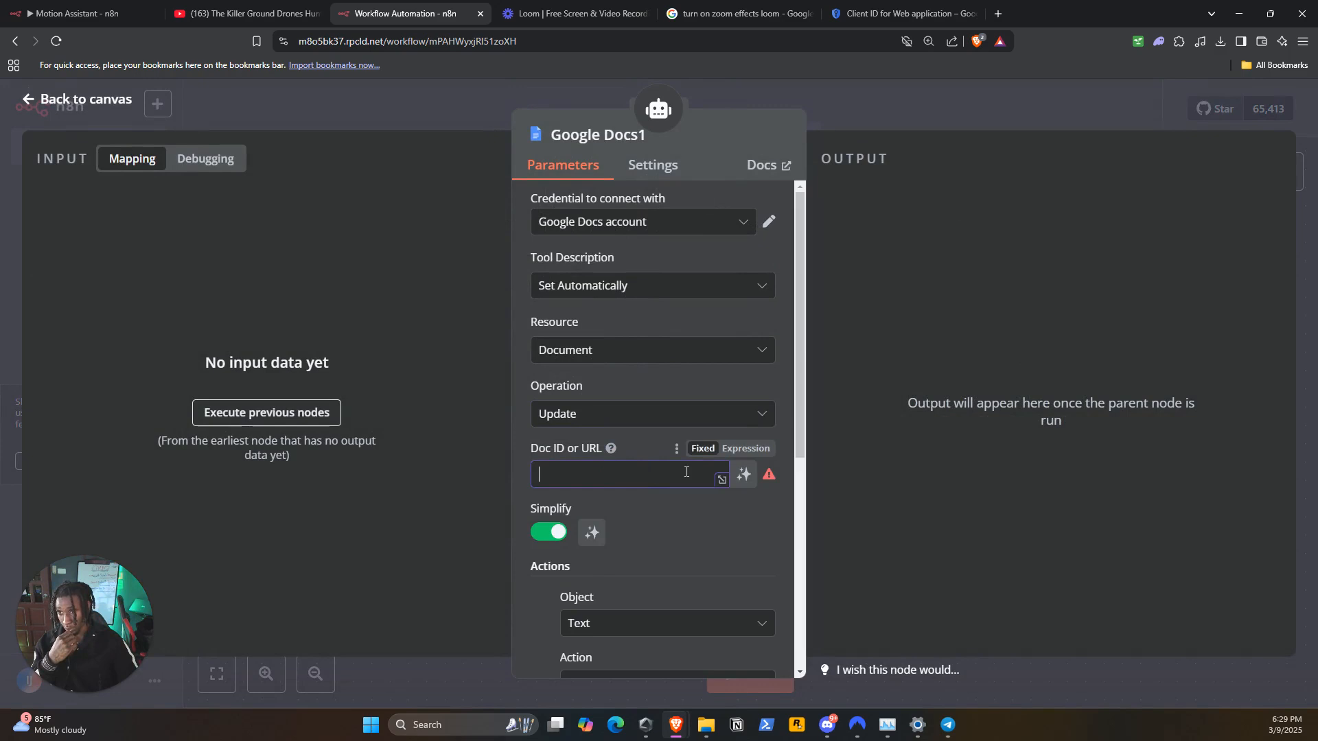
{"action": "scroll", "coordinate": [739, 467], "scroll_direction": "down", "scroll_amount": 1}
{"action": "left_click", "coordinate": [742, 409]}
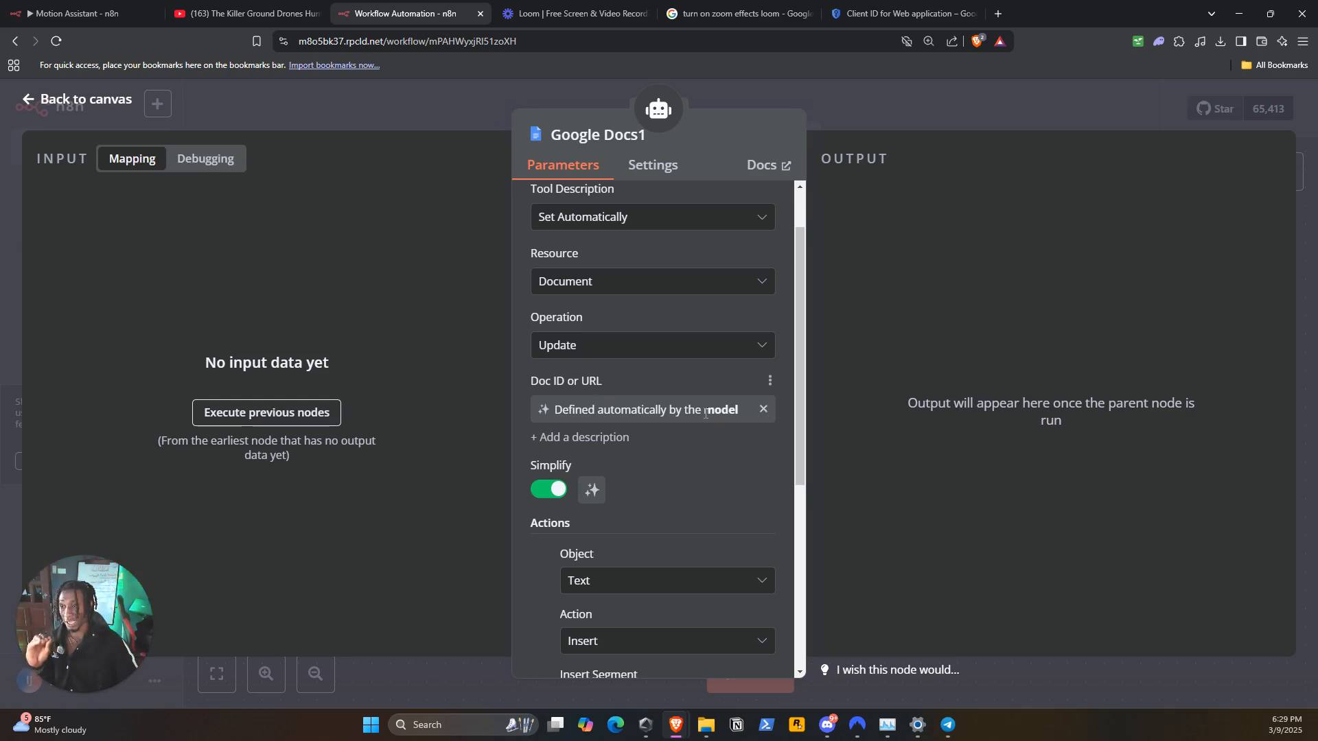
{"action": "left_click", "coordinate": [763, 409]}
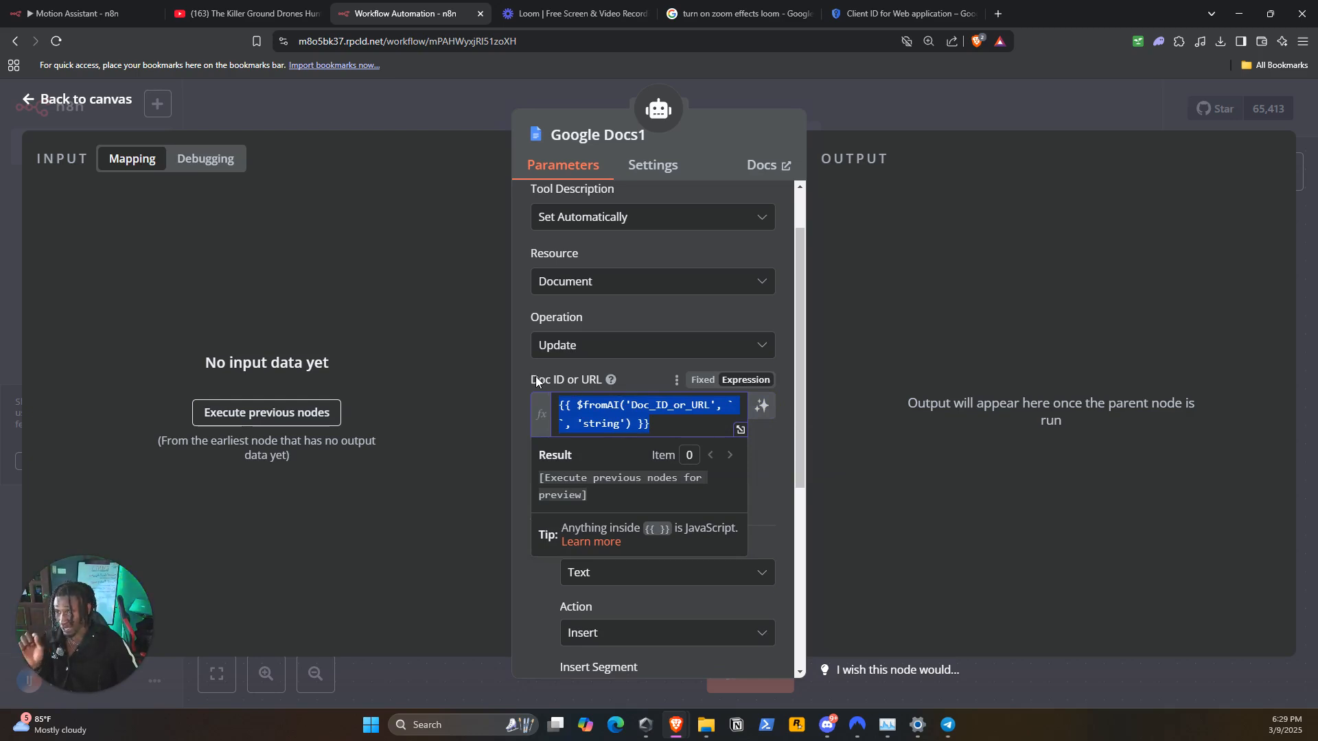
{"action": "left_click", "coordinate": [759, 407]}
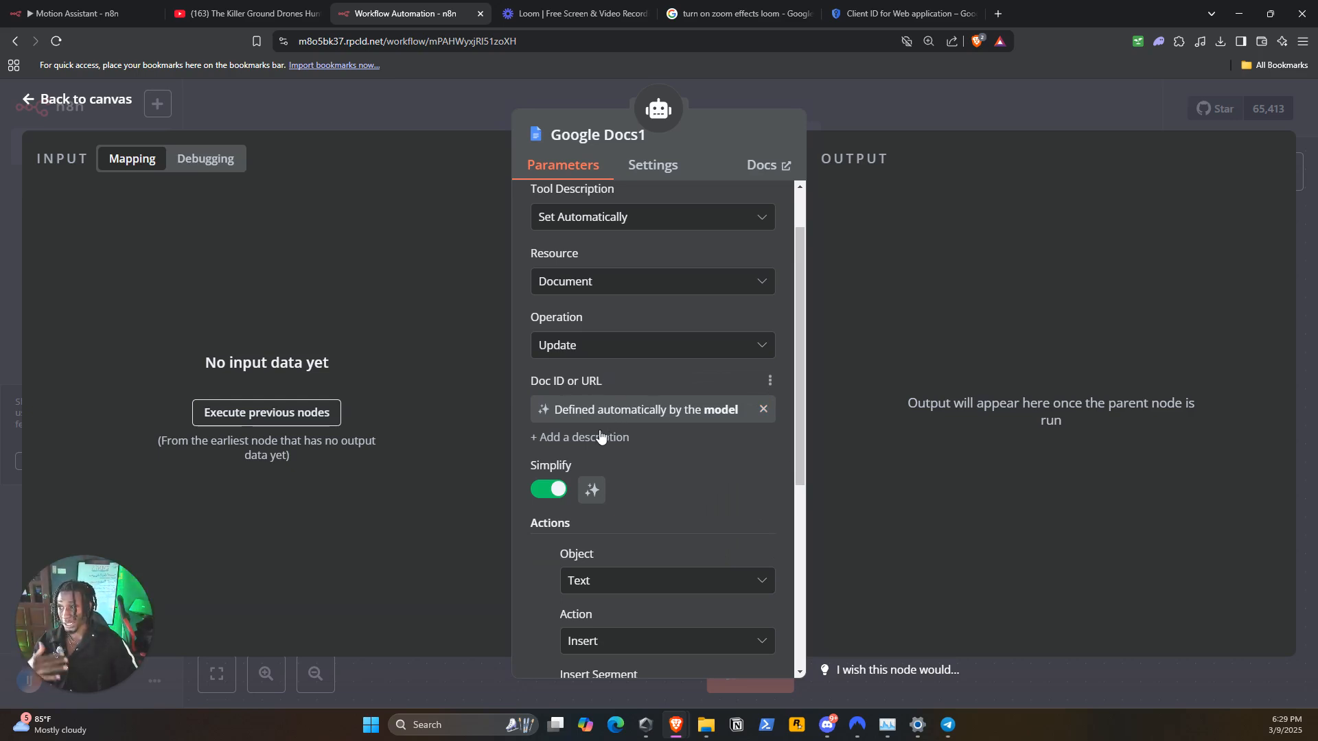
{"action": "scroll", "coordinate": [614, 421], "scroll_direction": "down", "scroll_amount": 2}
{"action": "scroll", "coordinate": [621, 424], "scroll_direction": "up", "scroll_amount": 2}
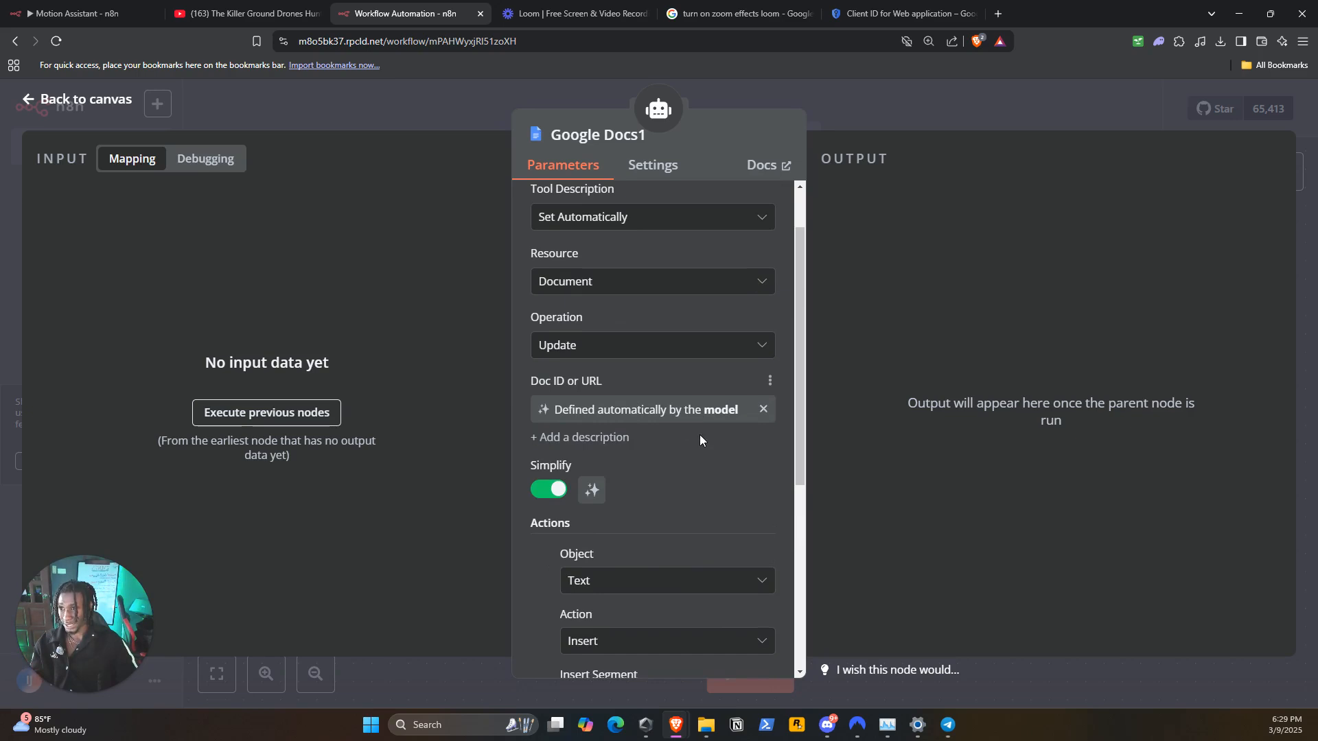
{"action": "left_click", "coordinate": [694, 441]}
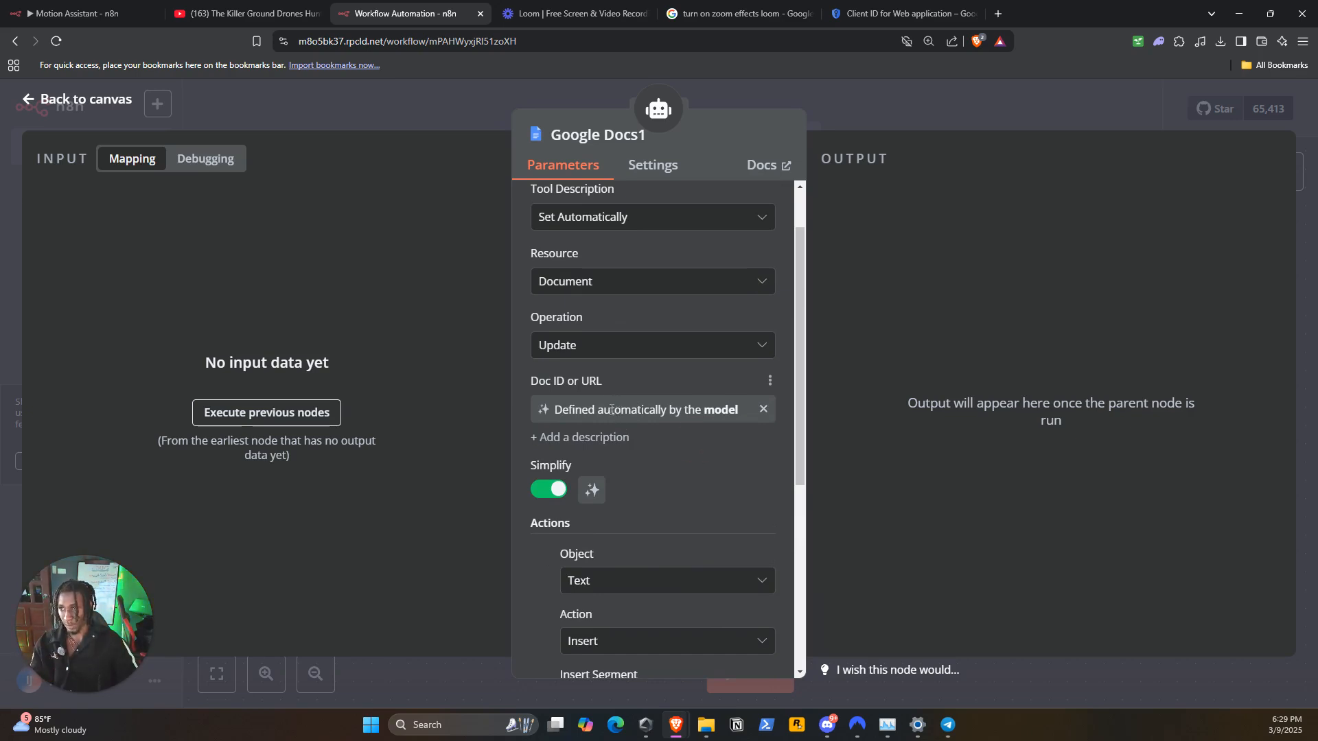
{"action": "scroll", "coordinate": [609, 410], "scroll_direction": "down", "scroll_amount": 4}
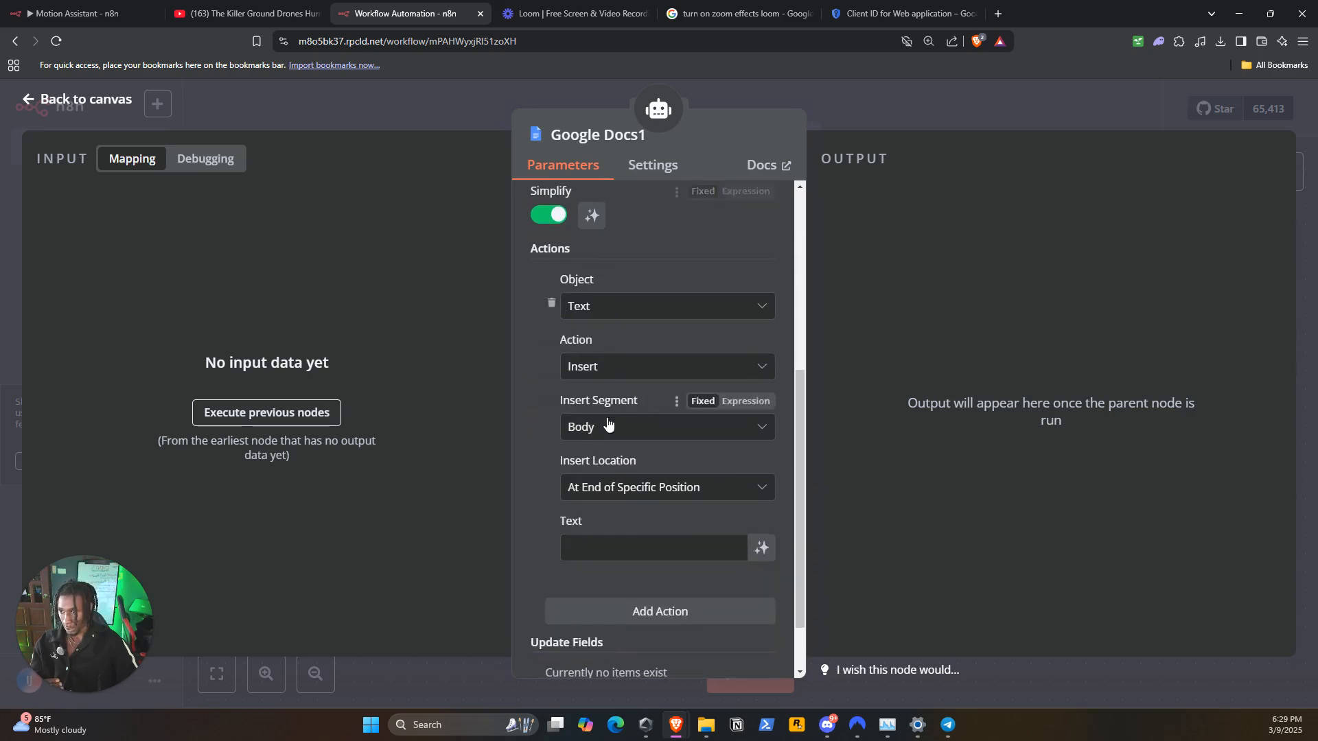
Let the model define the text that the update node's insert action adds to the document
{"action": "left_click", "coordinate": [615, 539]}
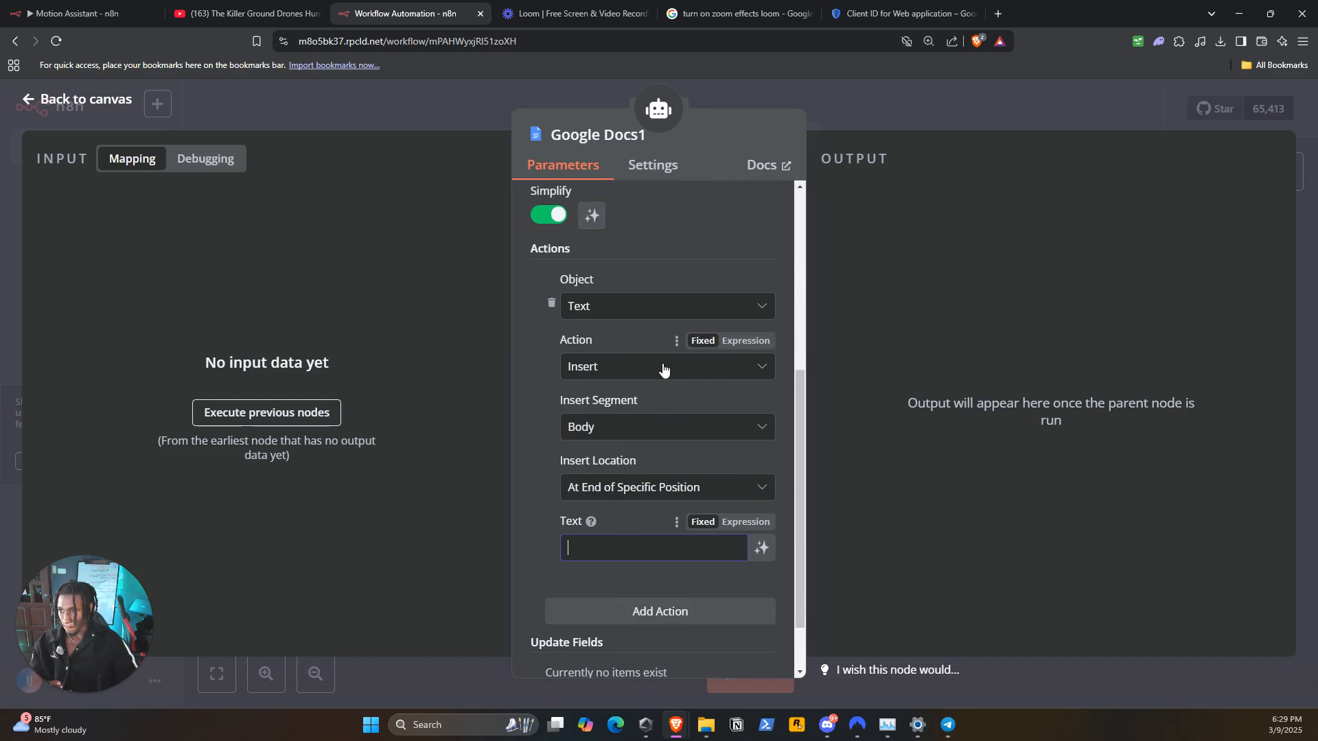
{"action": "scroll", "coordinate": [705, 423], "scroll_direction": "down", "scroll_amount": 1}
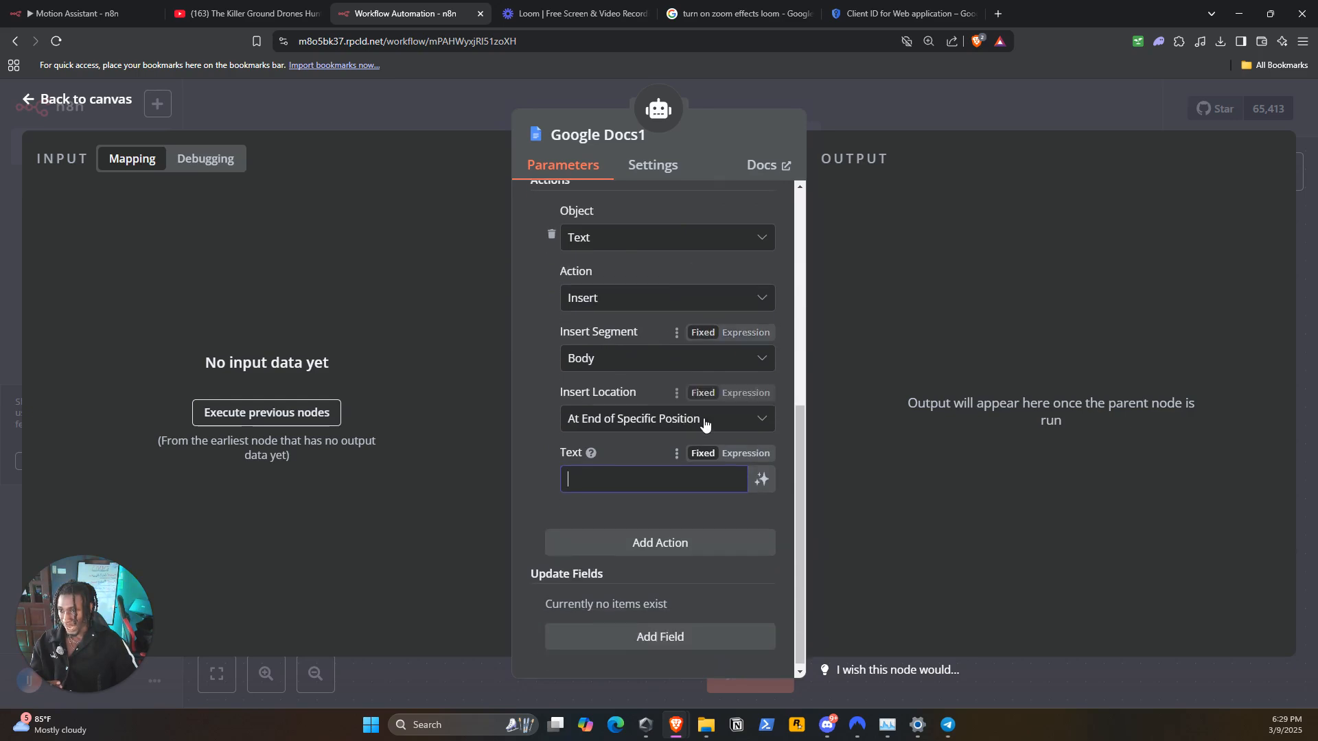
{"action": "left_click", "coordinate": [759, 478]}
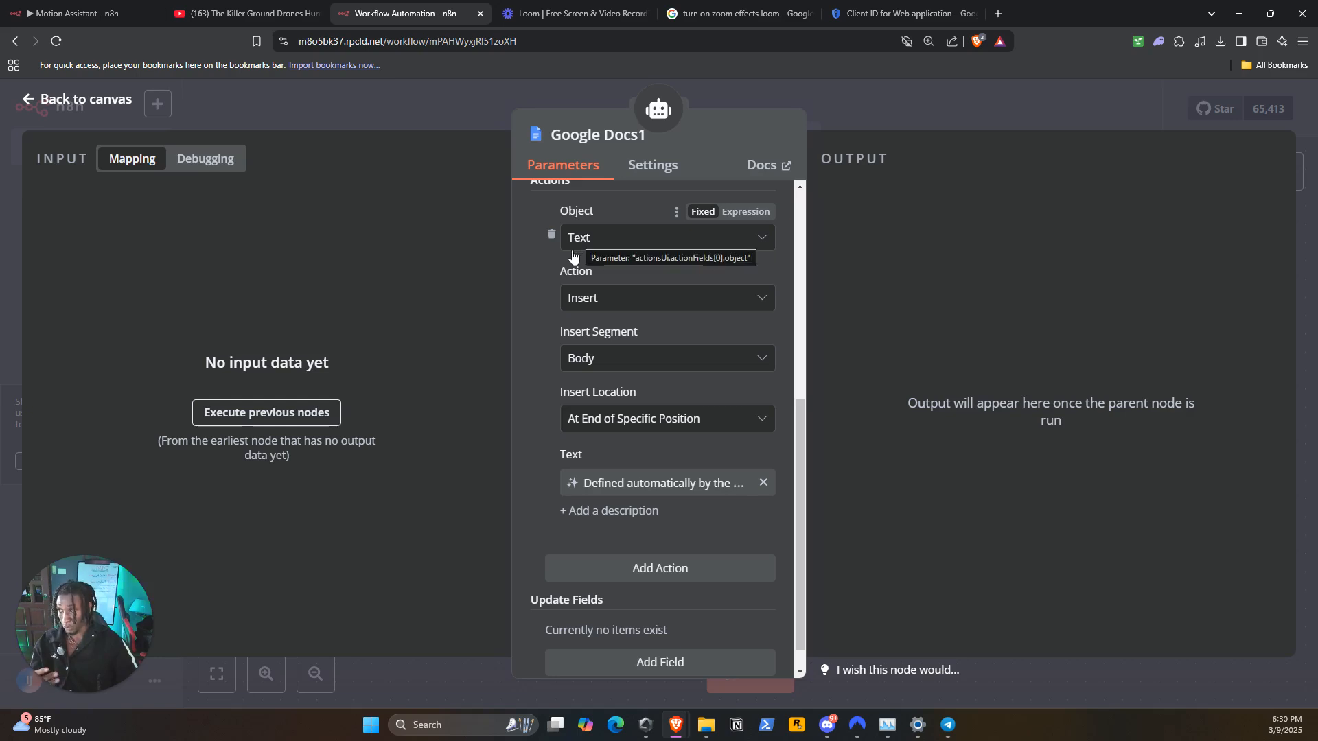
Examine the available Action, Insert Segment and Insert Location options of the text insert action
{"action": "left_click", "coordinate": [626, 299]}
{"action": "left_click", "coordinate": [625, 296]}
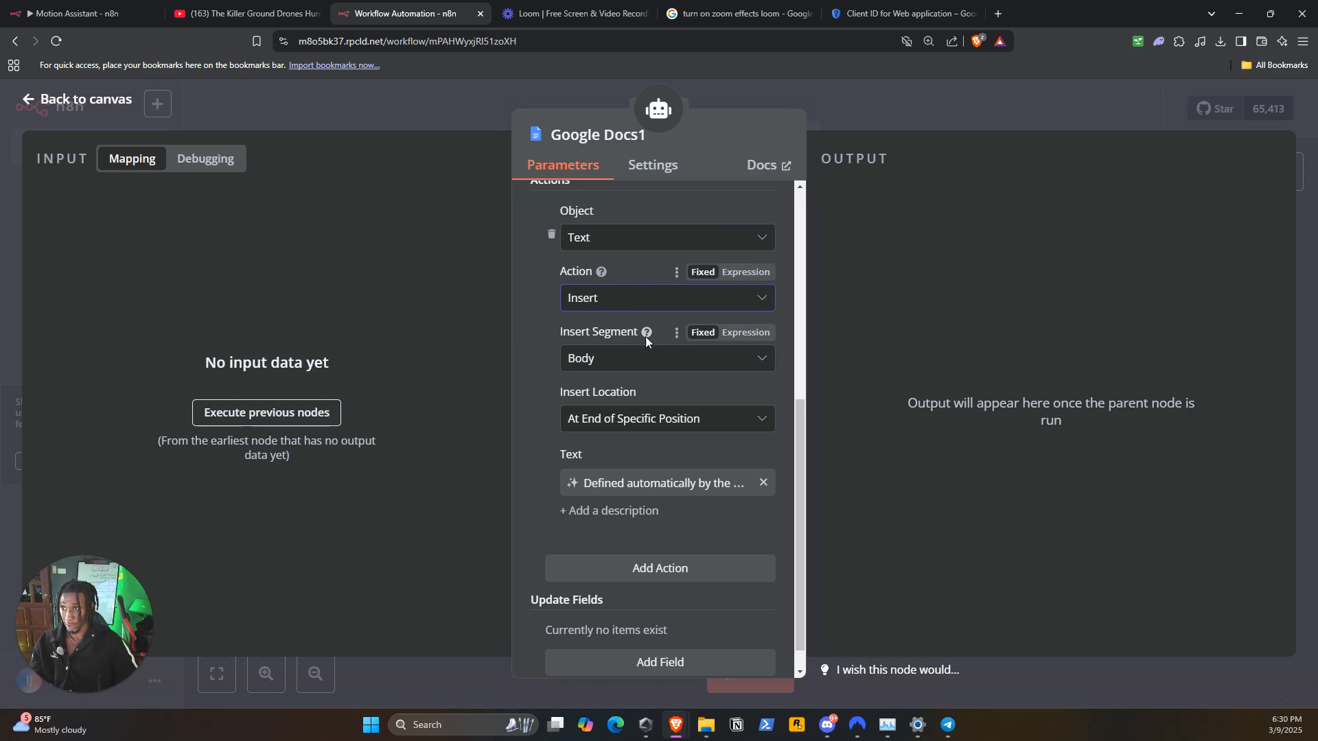
{"action": "left_click", "coordinate": [678, 371]}
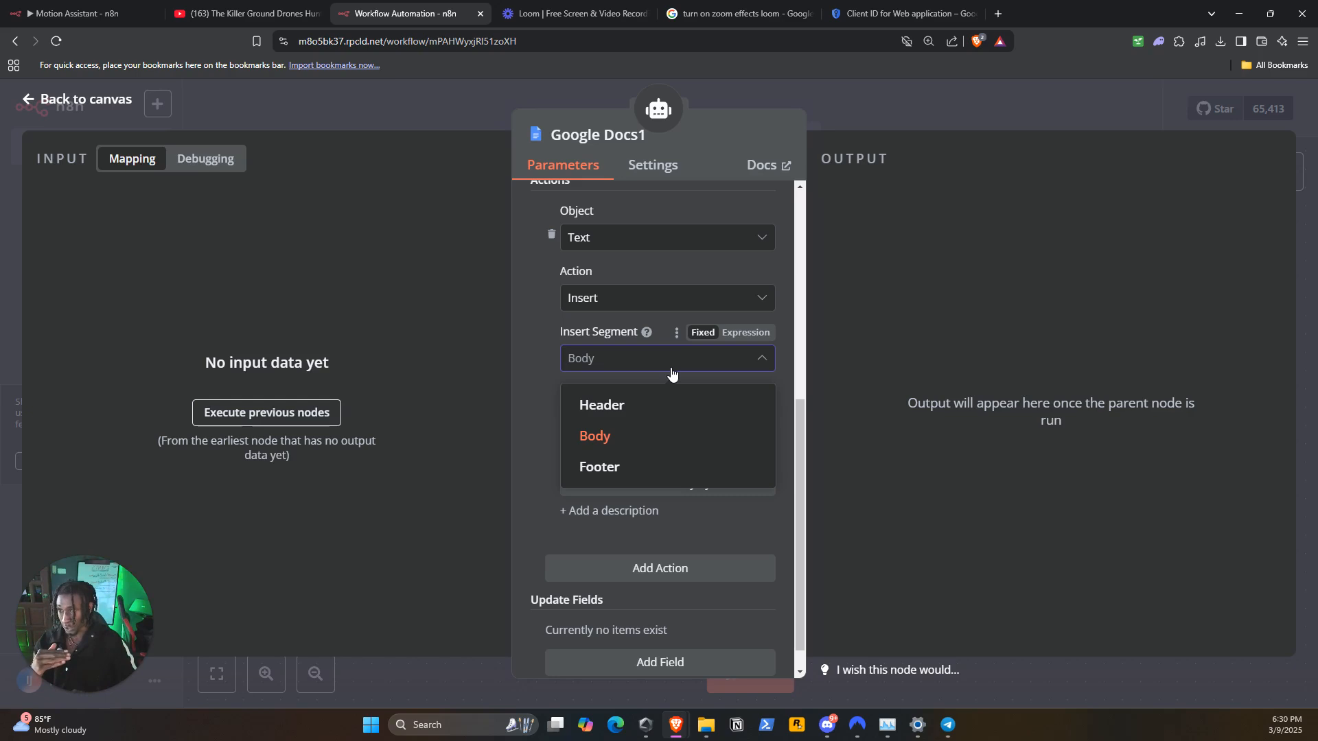
{"action": "left_click", "coordinate": [547, 378]}
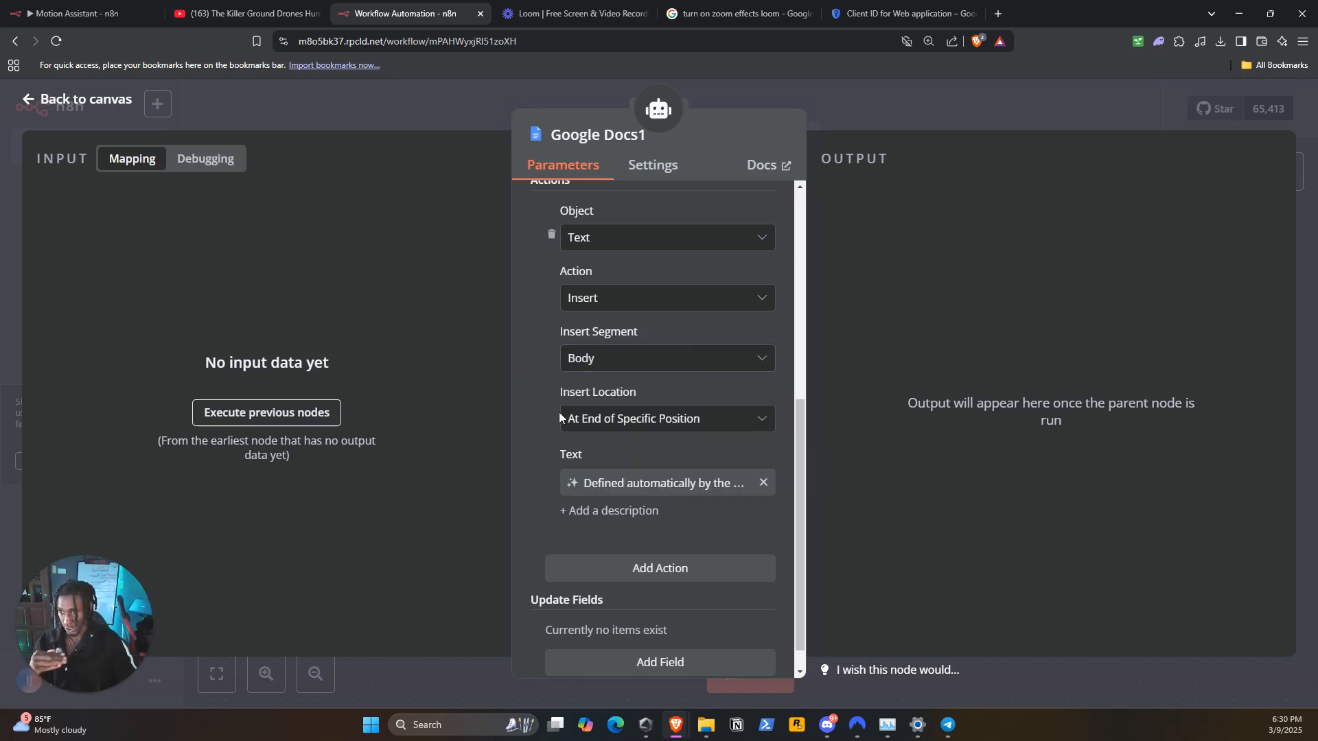
{"action": "left_click", "coordinate": [630, 420]}
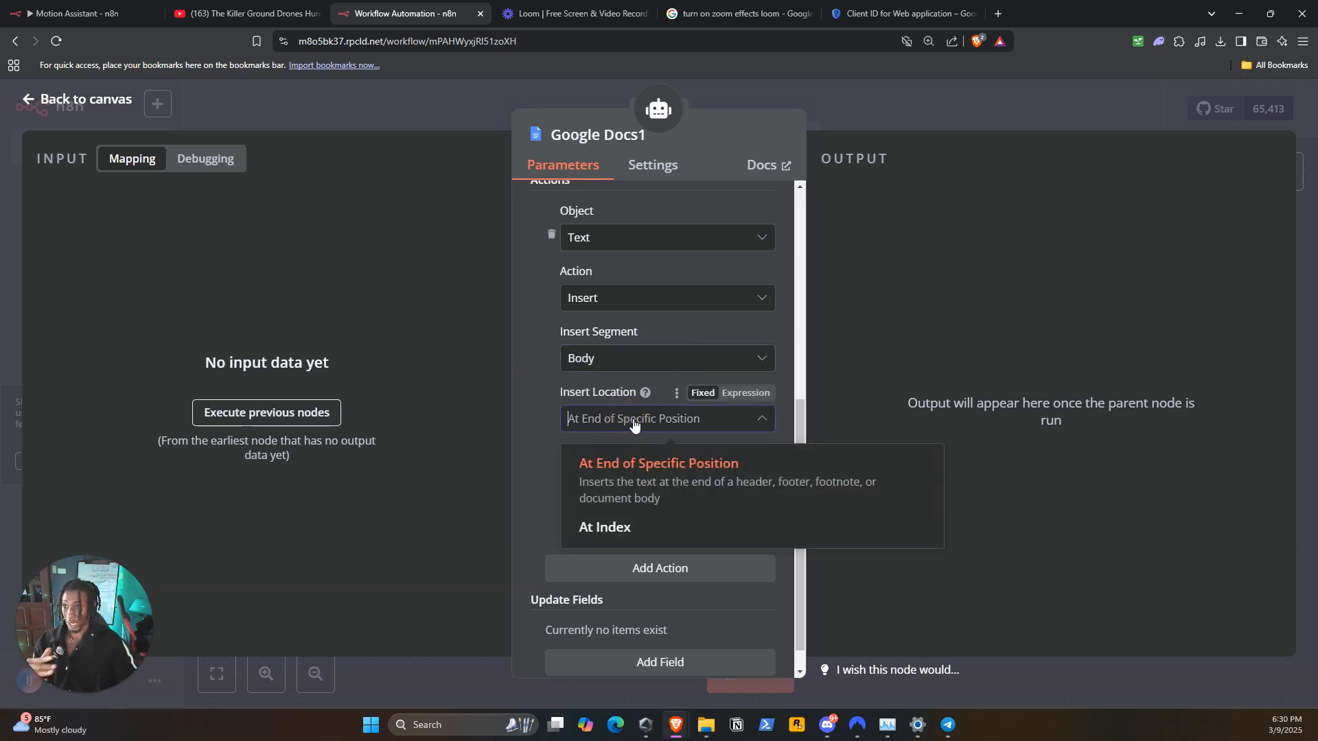
{"action": "left_click", "coordinate": [633, 424]}
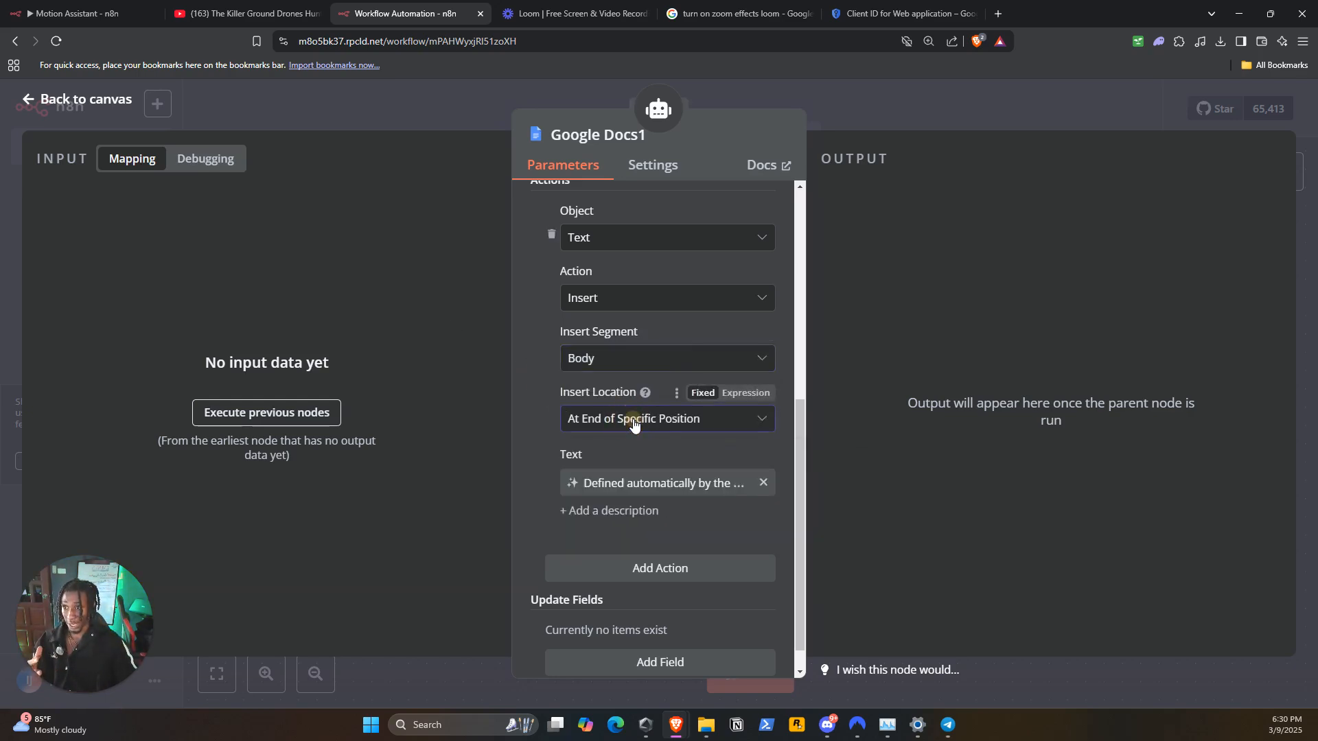
{"action": "left_click", "coordinate": [701, 423]}
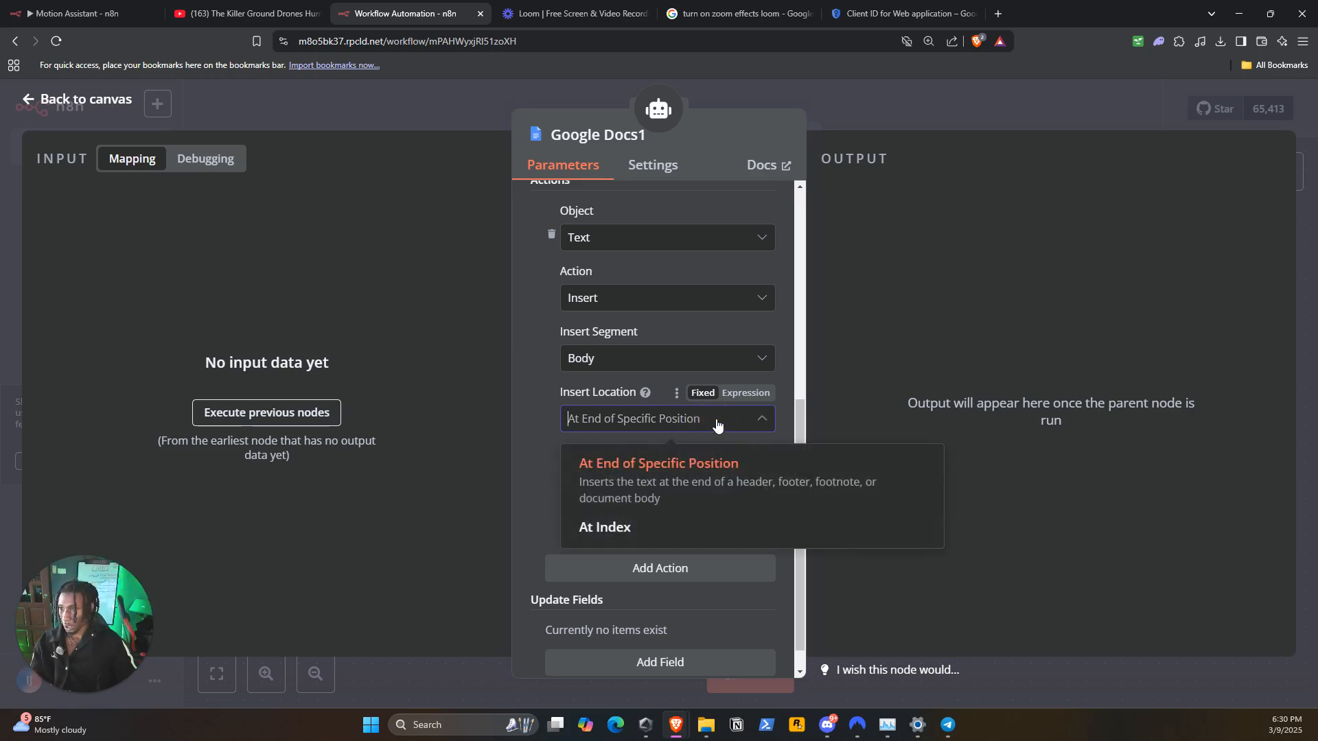
{"action": "left_click", "coordinate": [716, 424]}
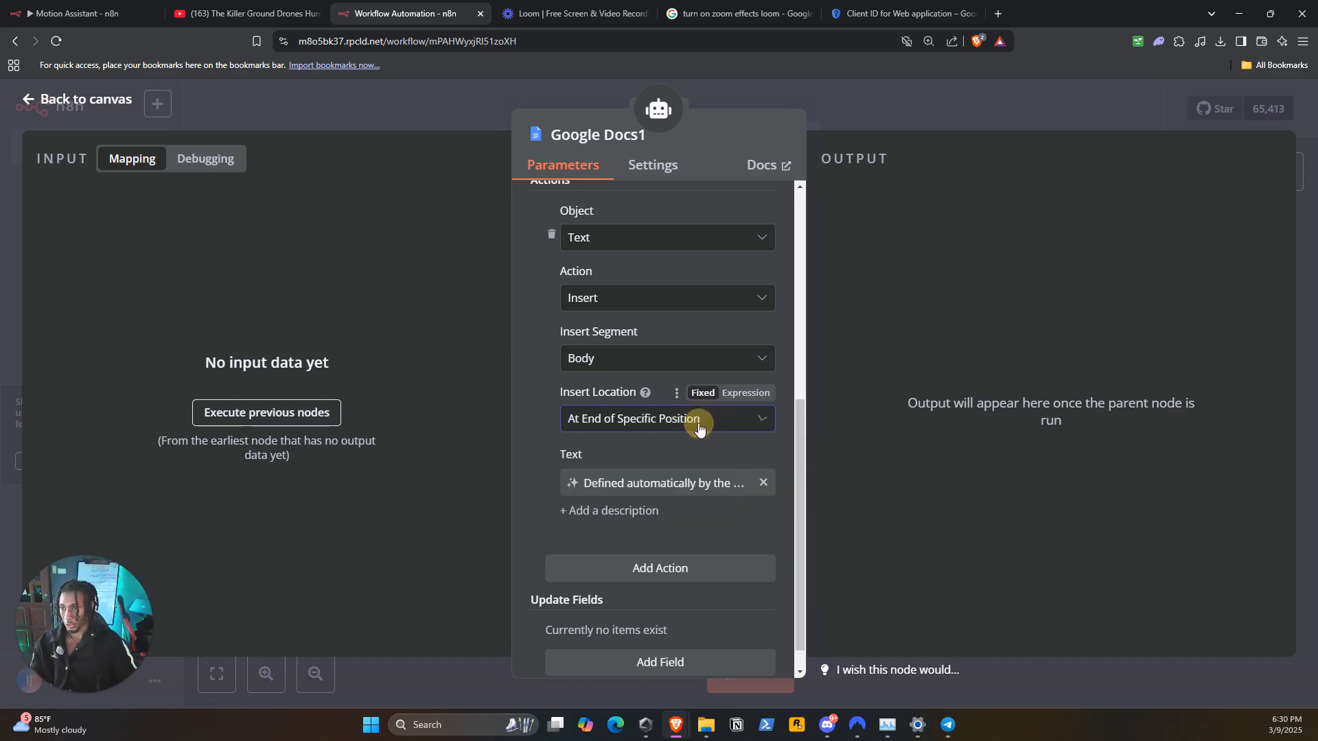
{"action": "left_click", "coordinate": [624, 416]}
{"action": "left_click", "coordinate": [625, 415]}
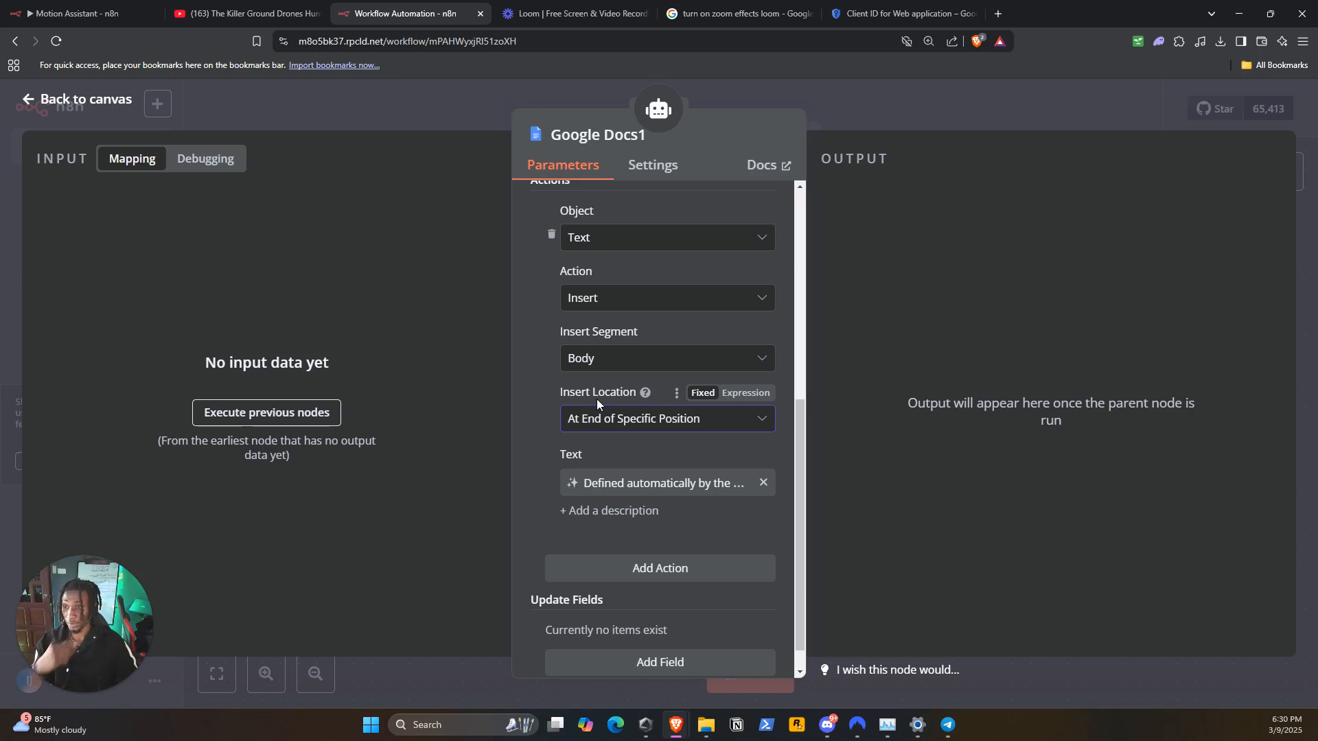
{"action": "scroll", "coordinate": [648, 417], "scroll_direction": "down", "scroll_amount": 1}
{"action": "scroll", "coordinate": [668, 400], "scroll_direction": "up", "scroll_amount": 1}
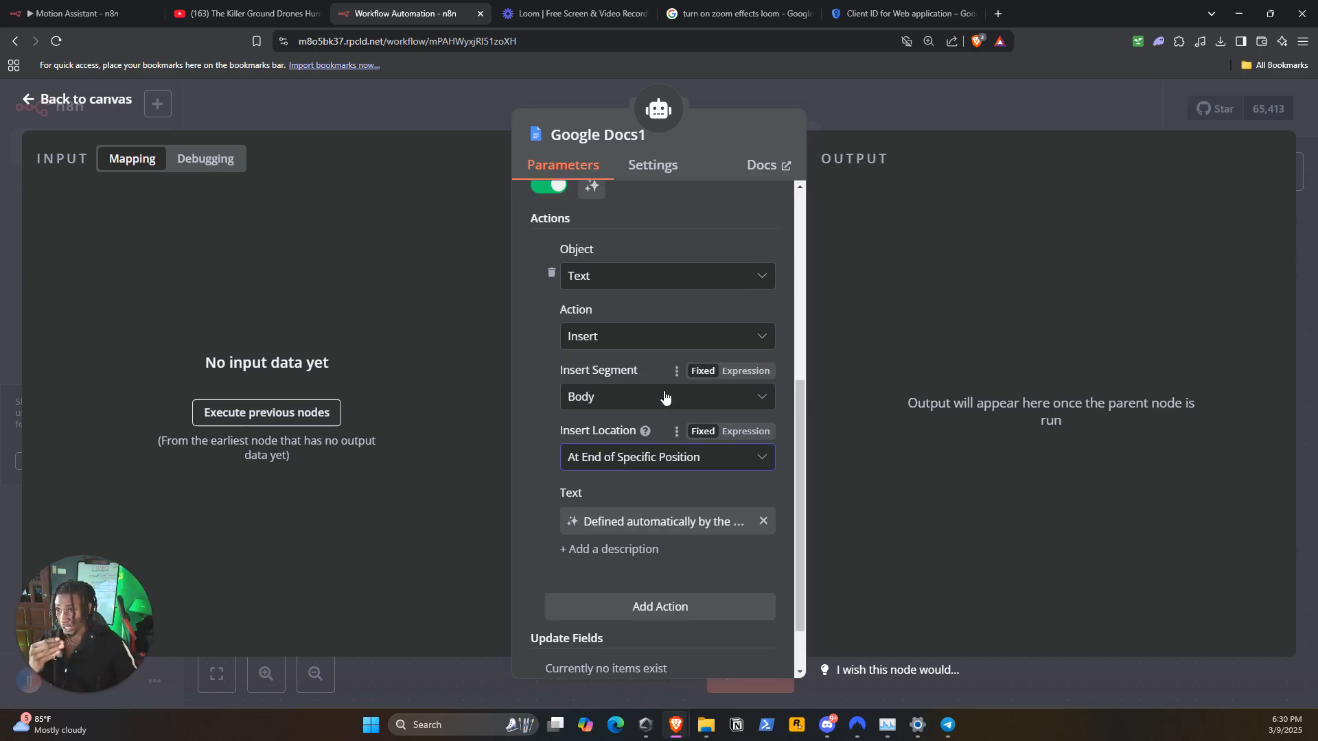
{"action": "left_click", "coordinate": [664, 465]}
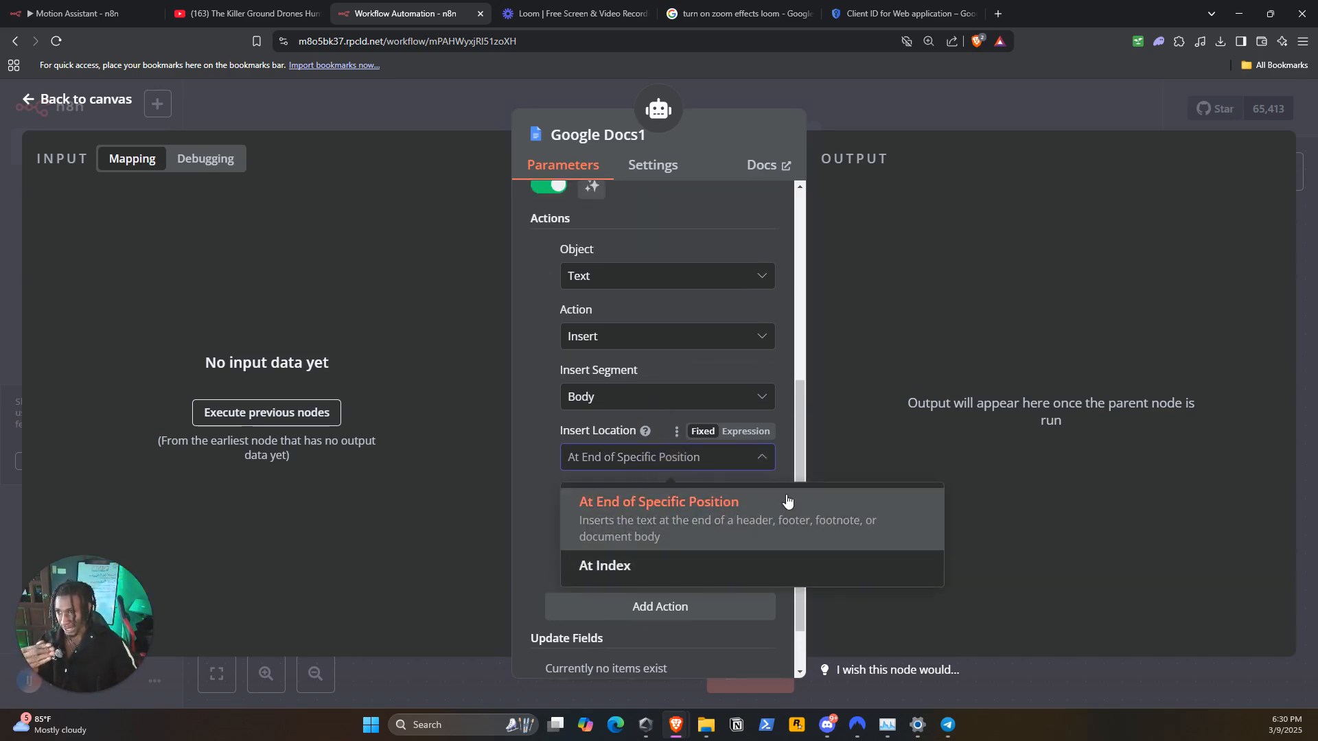
{"action": "left_click", "coordinate": [557, 490]}
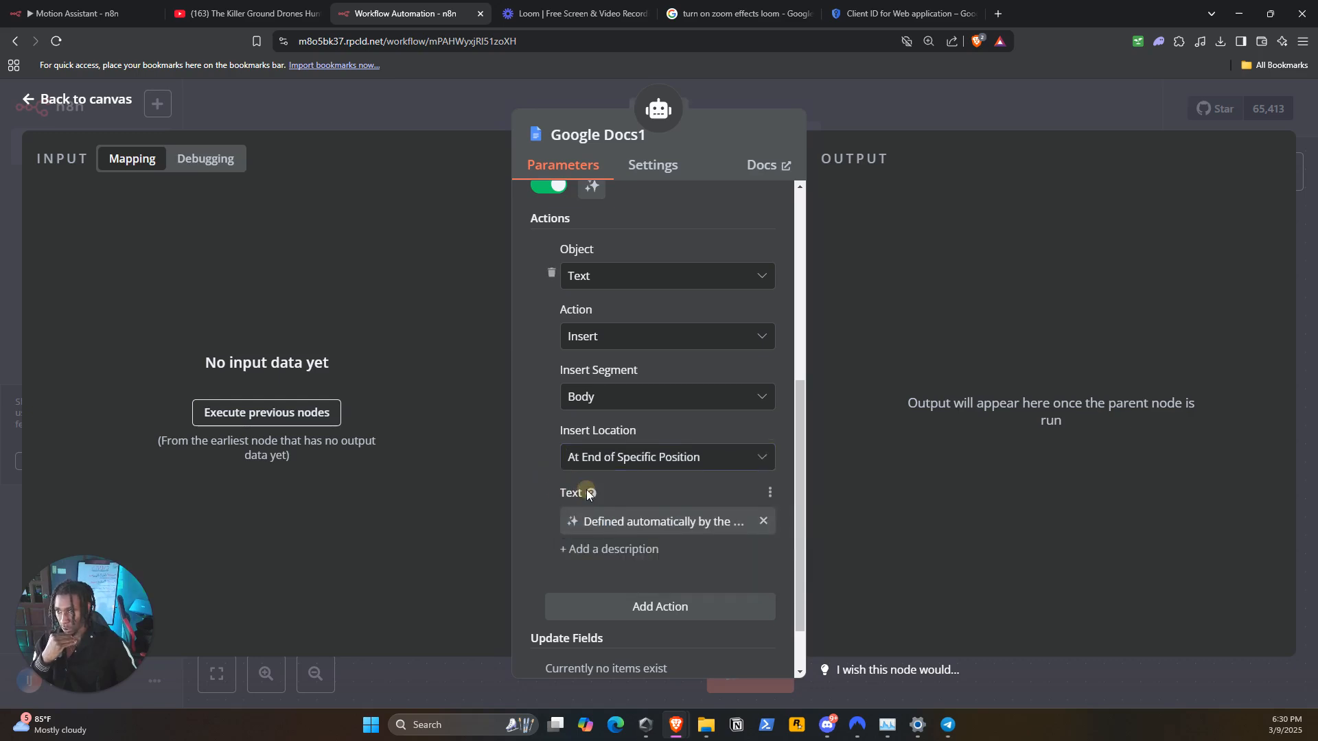
{"action": "scroll", "coordinate": [587, 492], "scroll_direction": "down", "scroll_amount": 1}
{"action": "left_click", "coordinate": [681, 549]}
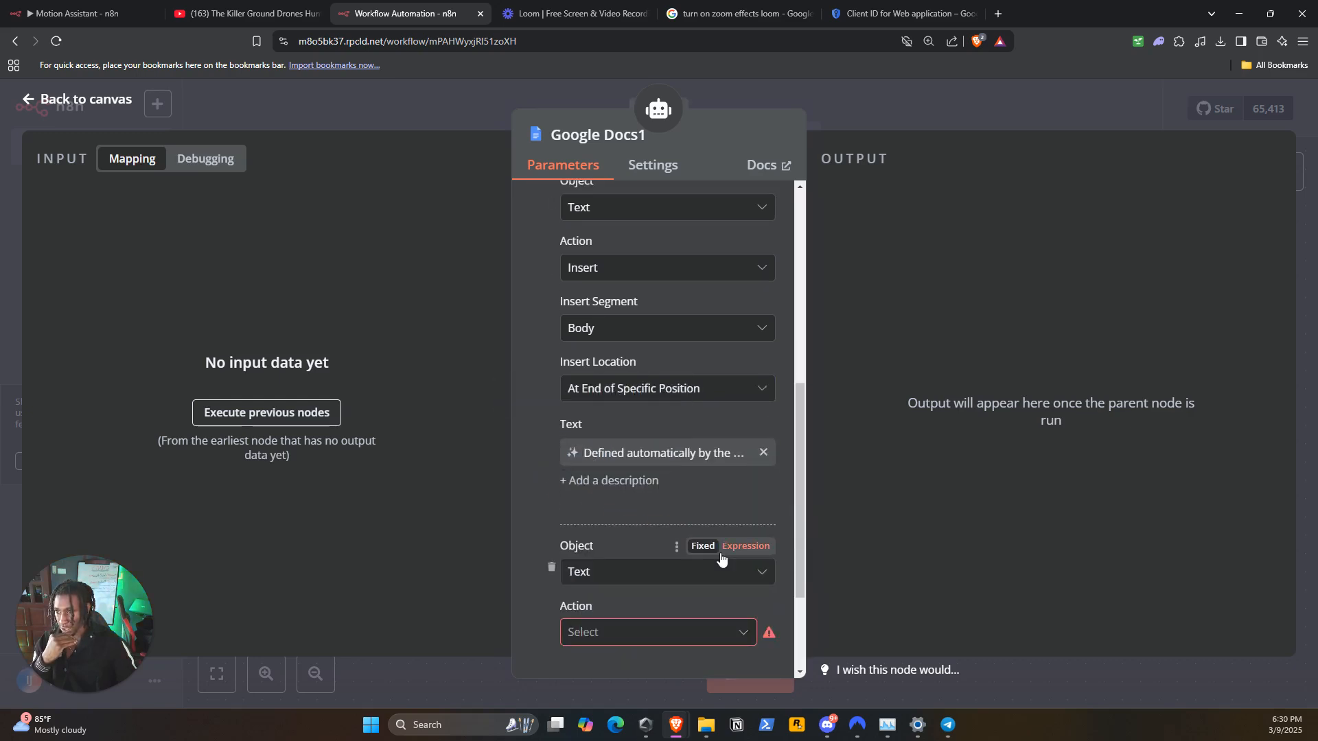
{"action": "scroll", "coordinate": [718, 550], "scroll_direction": "down", "scroll_amount": 2}
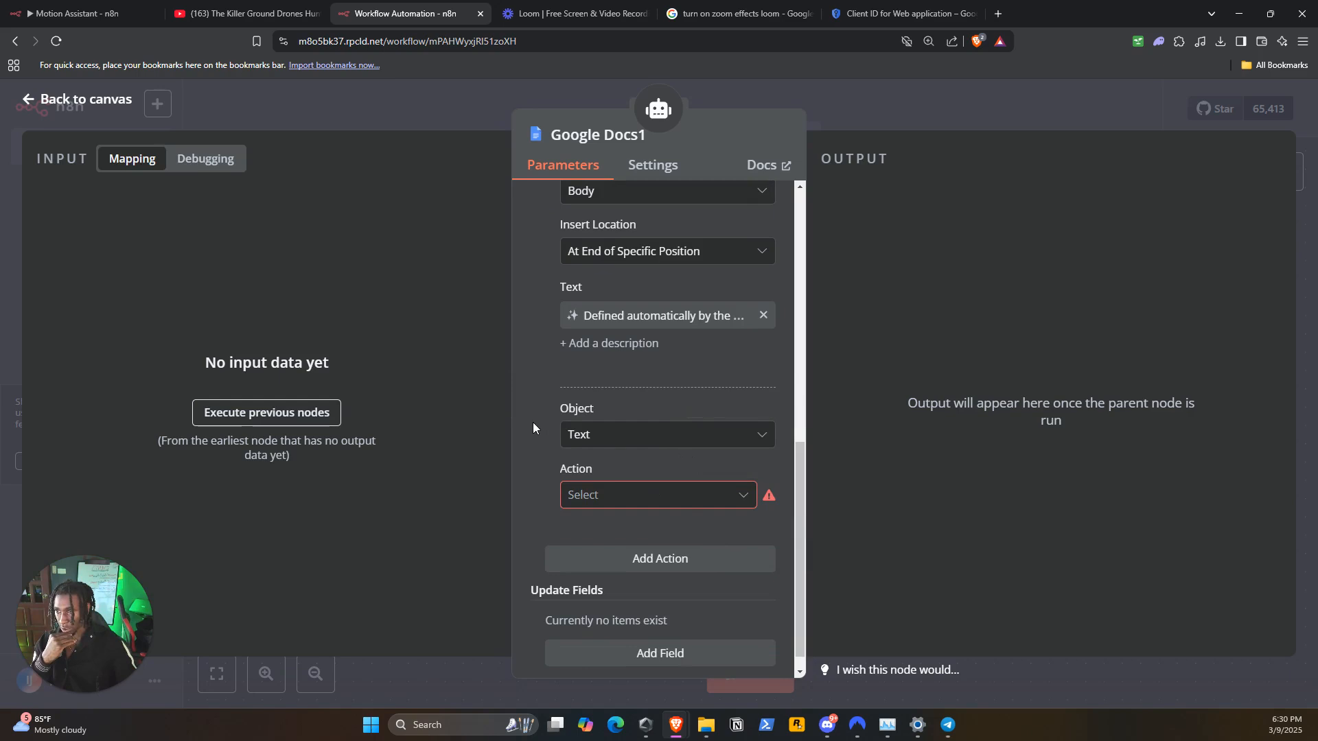
{"action": "left_click", "coordinate": [551, 430]}
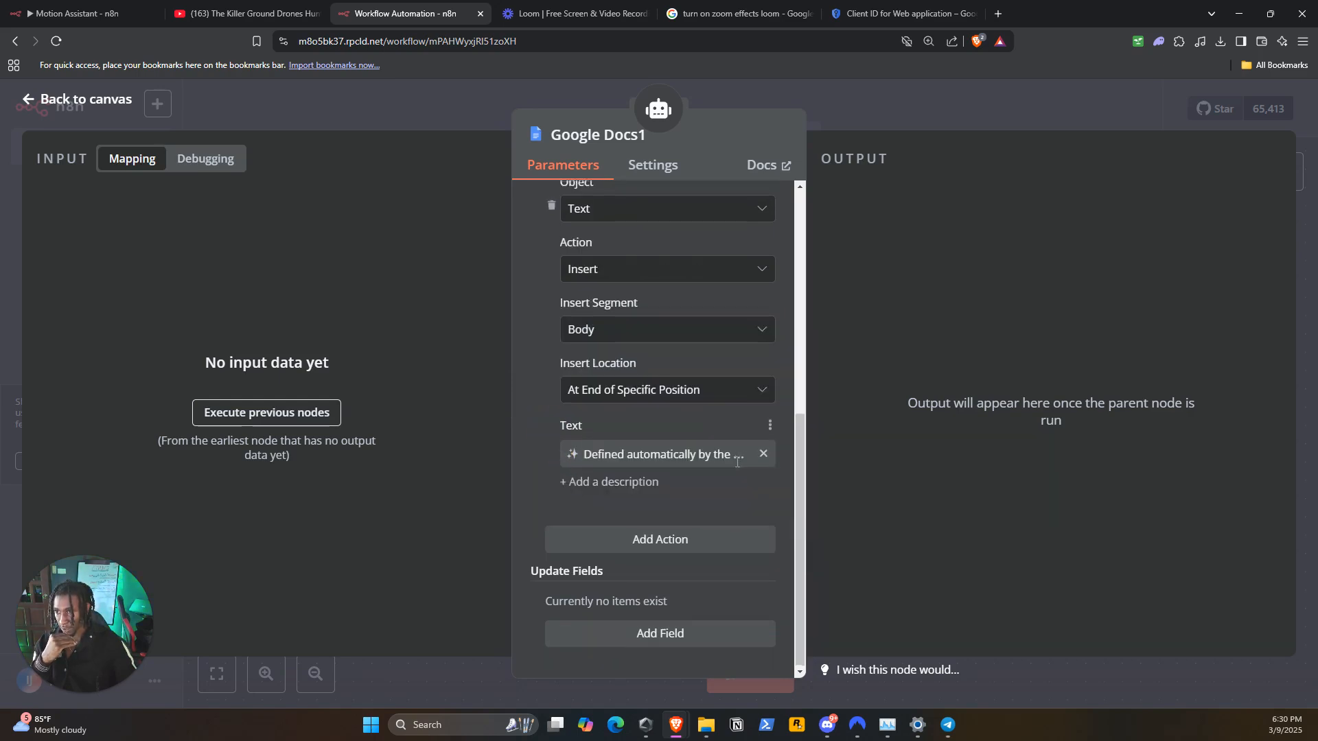
Return to the canvas and spread the two Google Docs nodes apart beneath the AI Agent
{"action": "scroll", "coordinate": [632, 526], "scroll_direction": "up", "scroll_amount": 1}
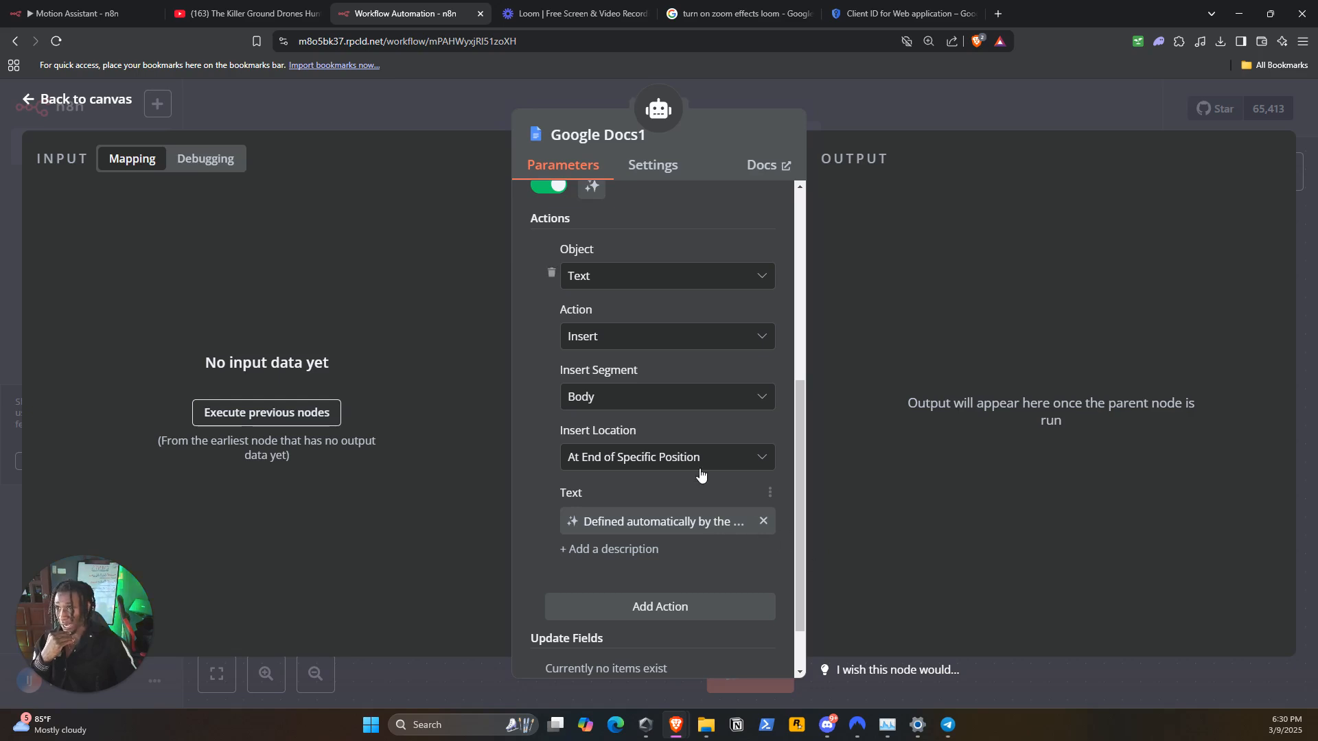
{"action": "scroll", "coordinate": [697, 469], "scroll_direction": "down", "scroll_amount": 1}
{"action": "scroll", "coordinate": [682, 468], "scroll_direction": "up", "scroll_amount": 4}
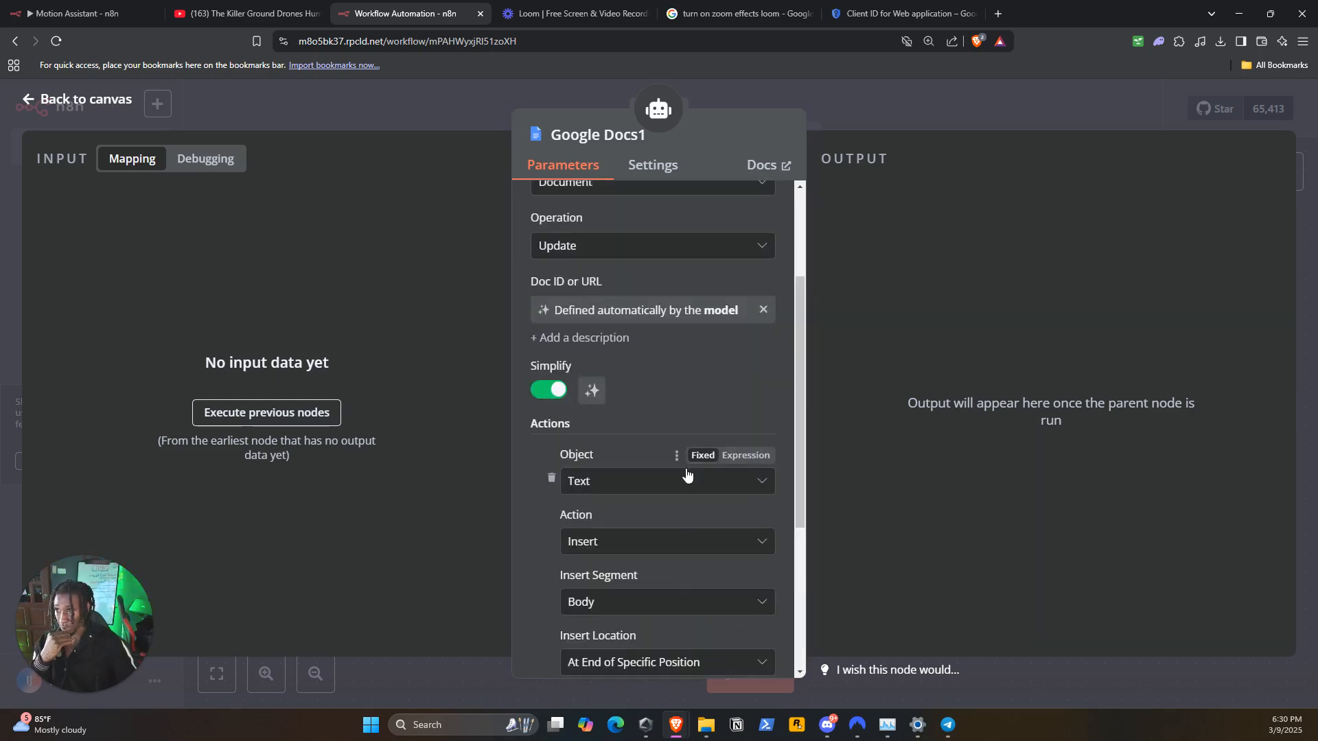
{"action": "scroll", "coordinate": [687, 473], "scroll_direction": "up", "scroll_amount": 1}
{"action": "left_click", "coordinate": [900, 126]}
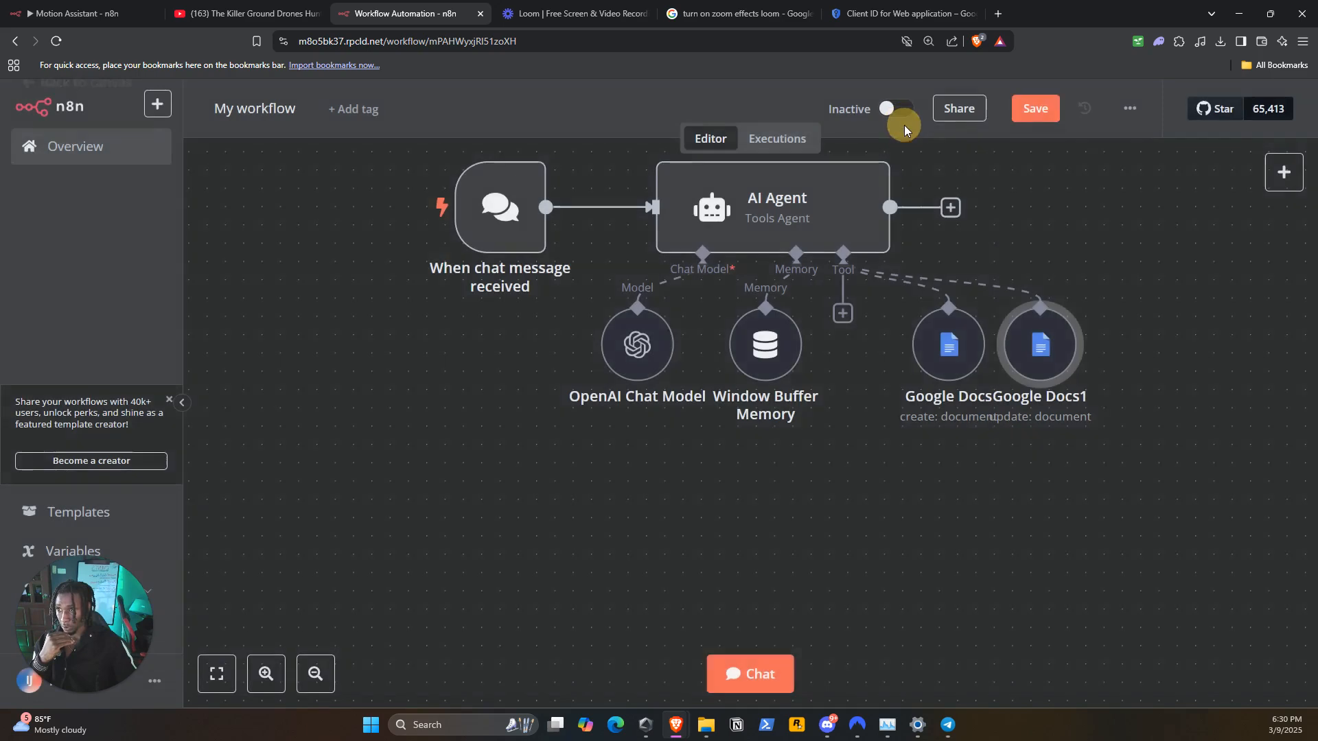
{"action": "left_click_drag", "start_coordinate": [1061, 330], "coordinate": [1135, 330]}
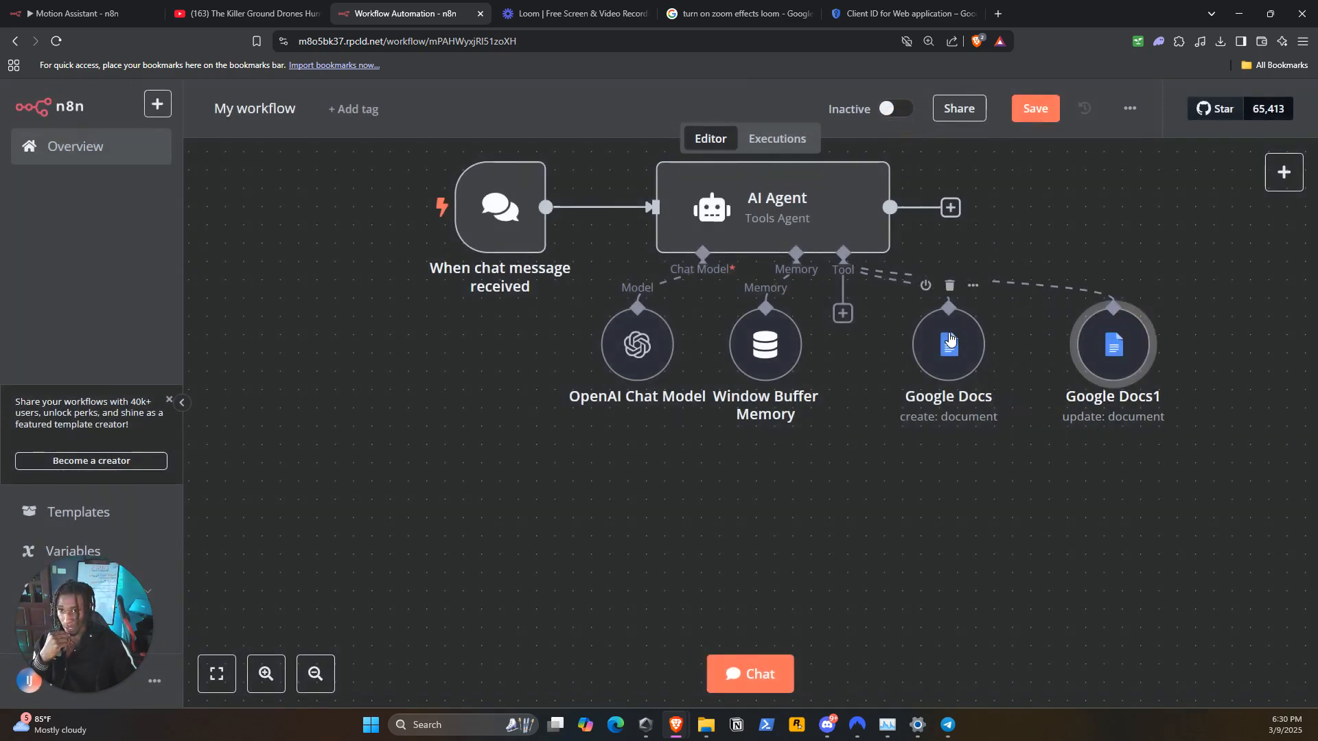
{"action": "left_click_drag", "start_coordinate": [920, 333], "coordinate": [982, 342]}
Duplicate the create-document Google Docs node and line up all three Google Docs nodes in a row below the AI Agent
{"action": "left_click", "coordinate": [842, 314]}
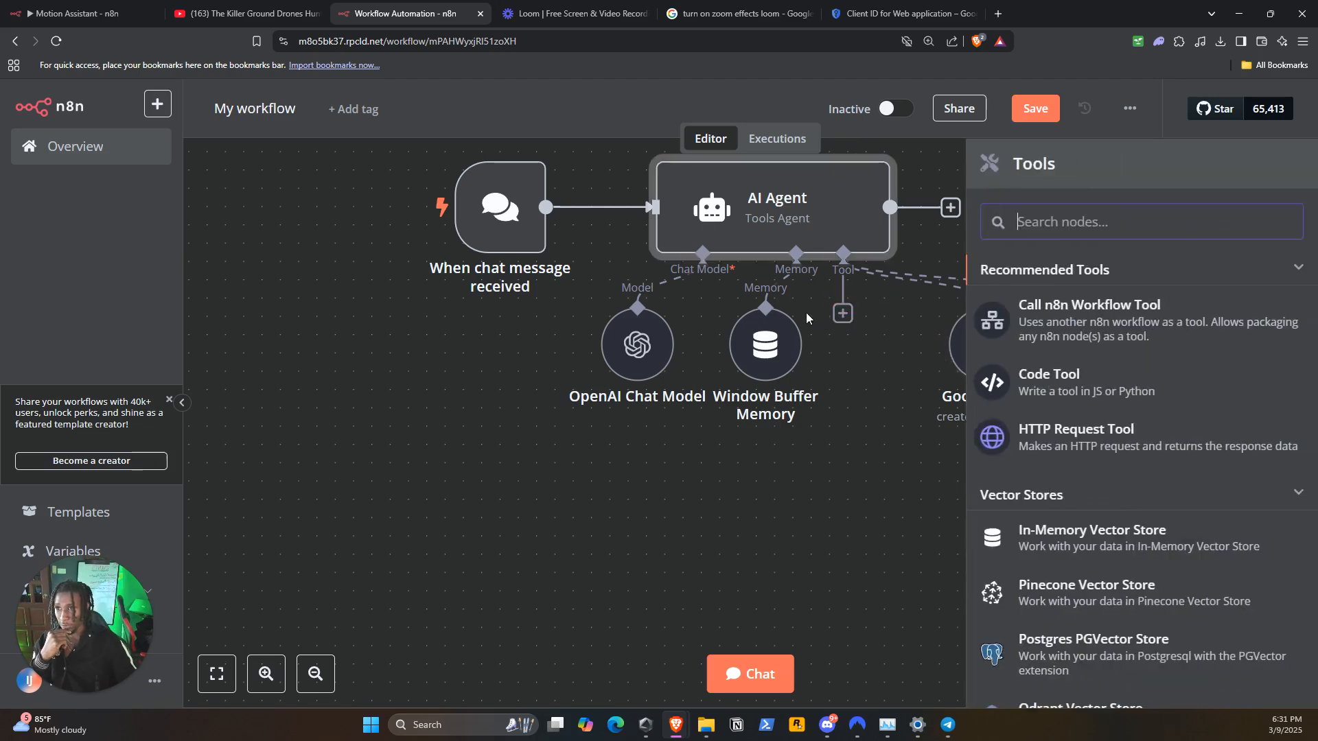
{"action": "left_click", "coordinate": [910, 377]}
{"action": "right_click", "coordinate": [969, 359]}
{"action": "left_click", "coordinate": [1007, 544]}
{"action": "left_click_drag", "start_coordinate": [930, 420], "coordinate": [893, 343]}
{"action": "left_click_drag", "start_coordinate": [1151, 348], "coordinate": [1262, 440]}
{"action": "left_click_drag", "start_coordinate": [1010, 345], "coordinate": [1138, 437]}
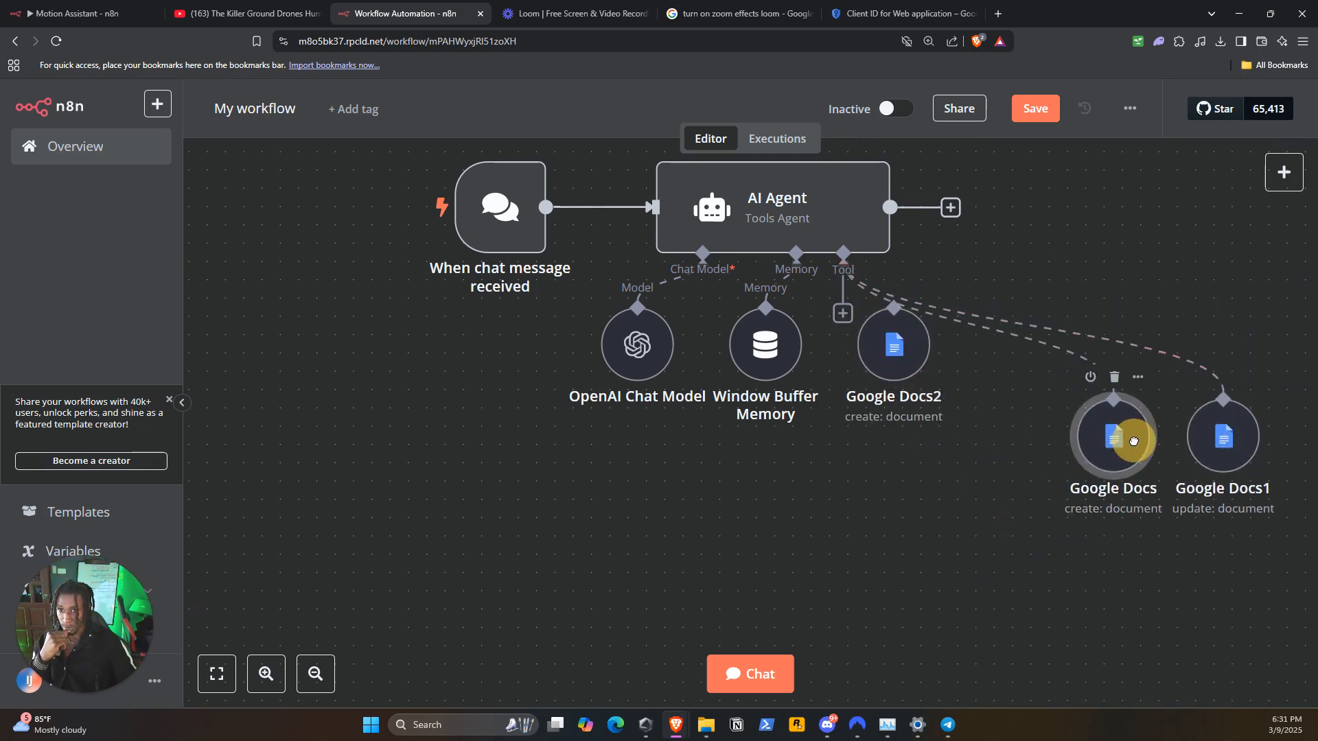
{"action": "left_click_drag", "start_coordinate": [898, 352], "coordinate": [1008, 446]}
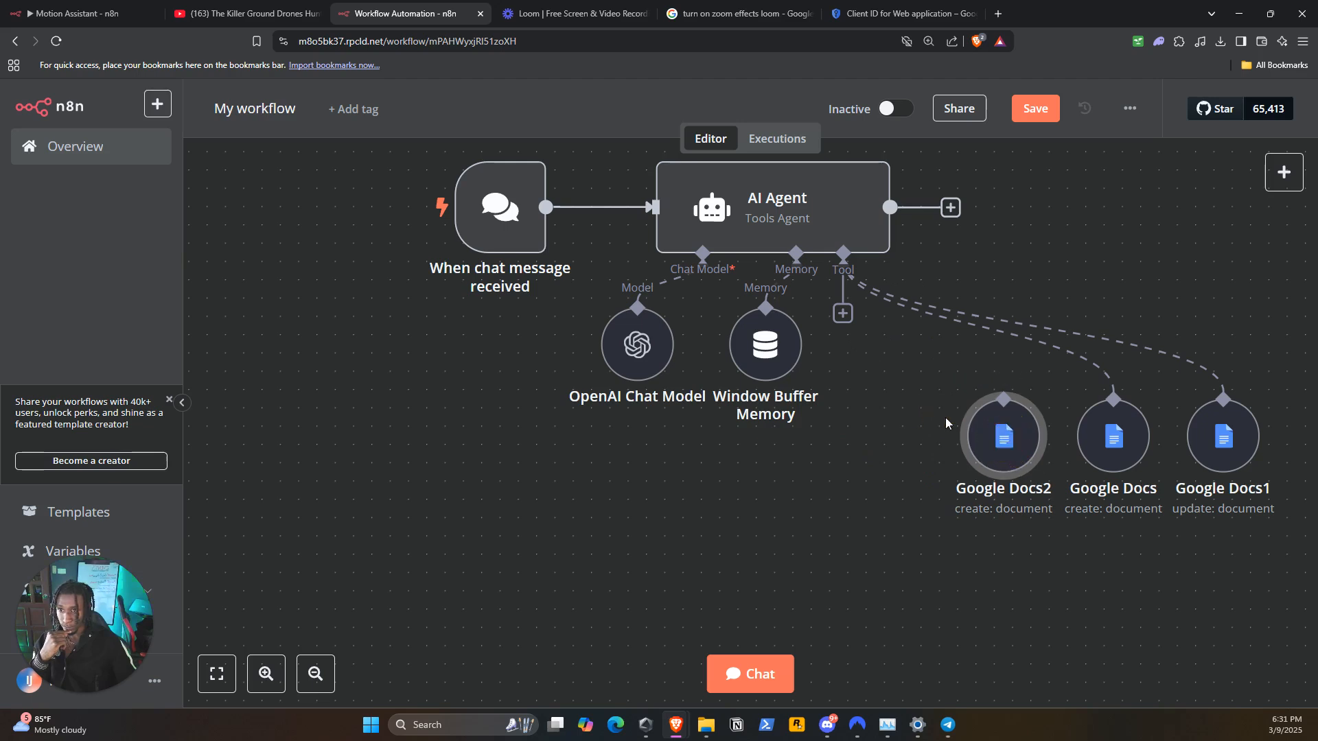
Set the new Google Docs copy's operation to Get and let the model define its Doc ID or URL
{"action": "double_click", "coordinate": [1006, 443]}
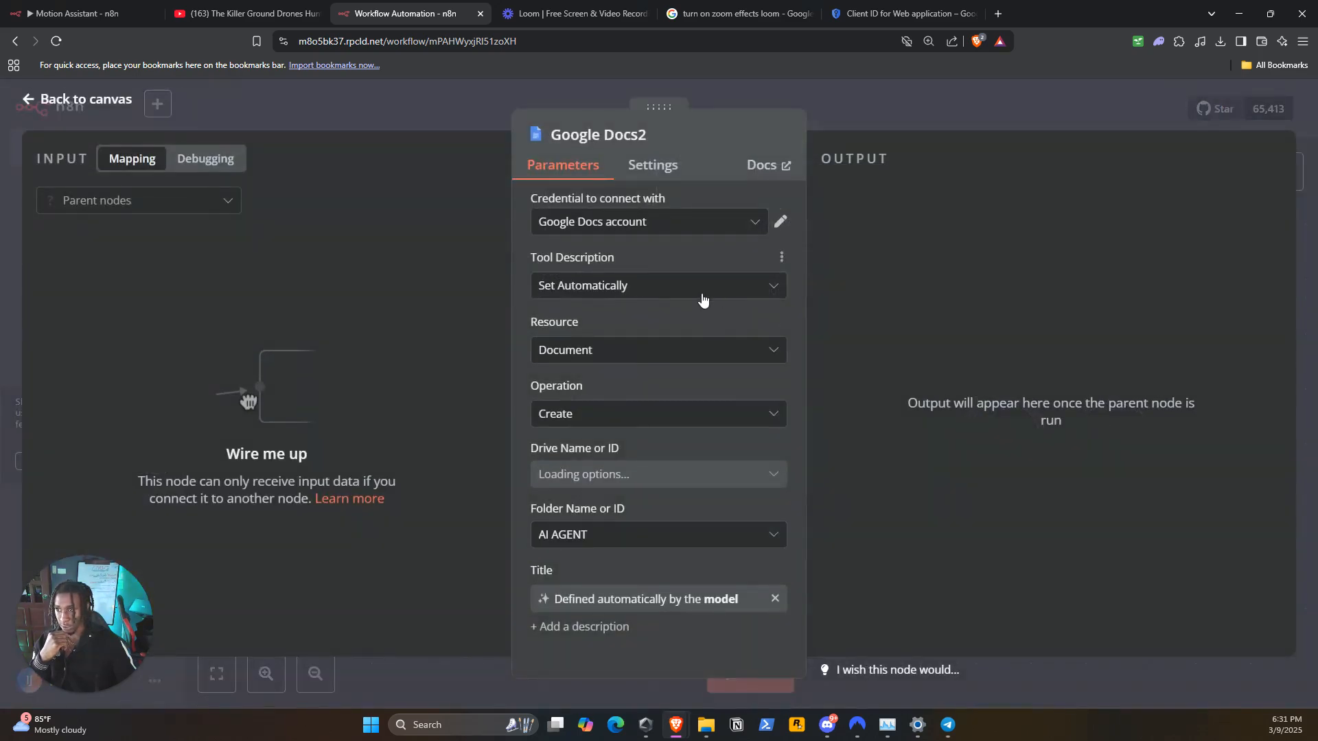
{"action": "left_click", "coordinate": [622, 414]}
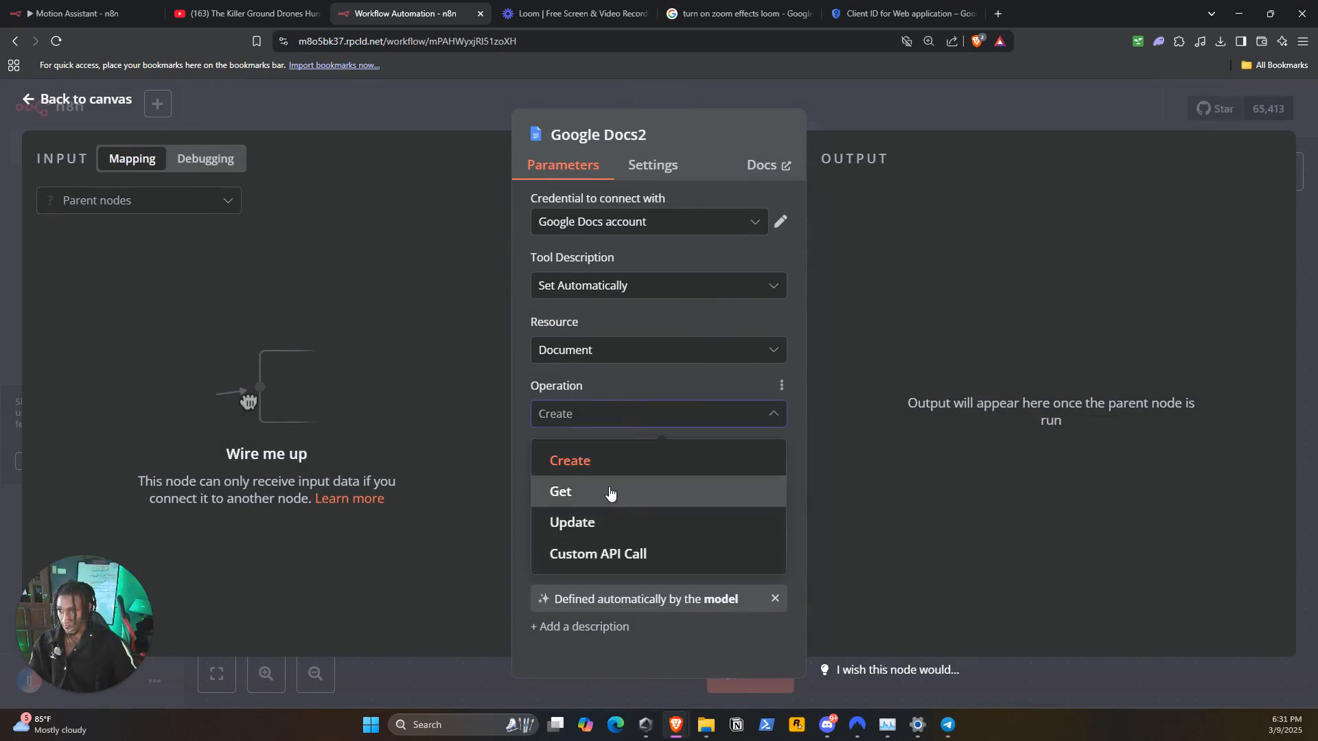
{"action": "left_click", "coordinate": [610, 493]}
{"action": "left_click", "coordinate": [595, 473]}
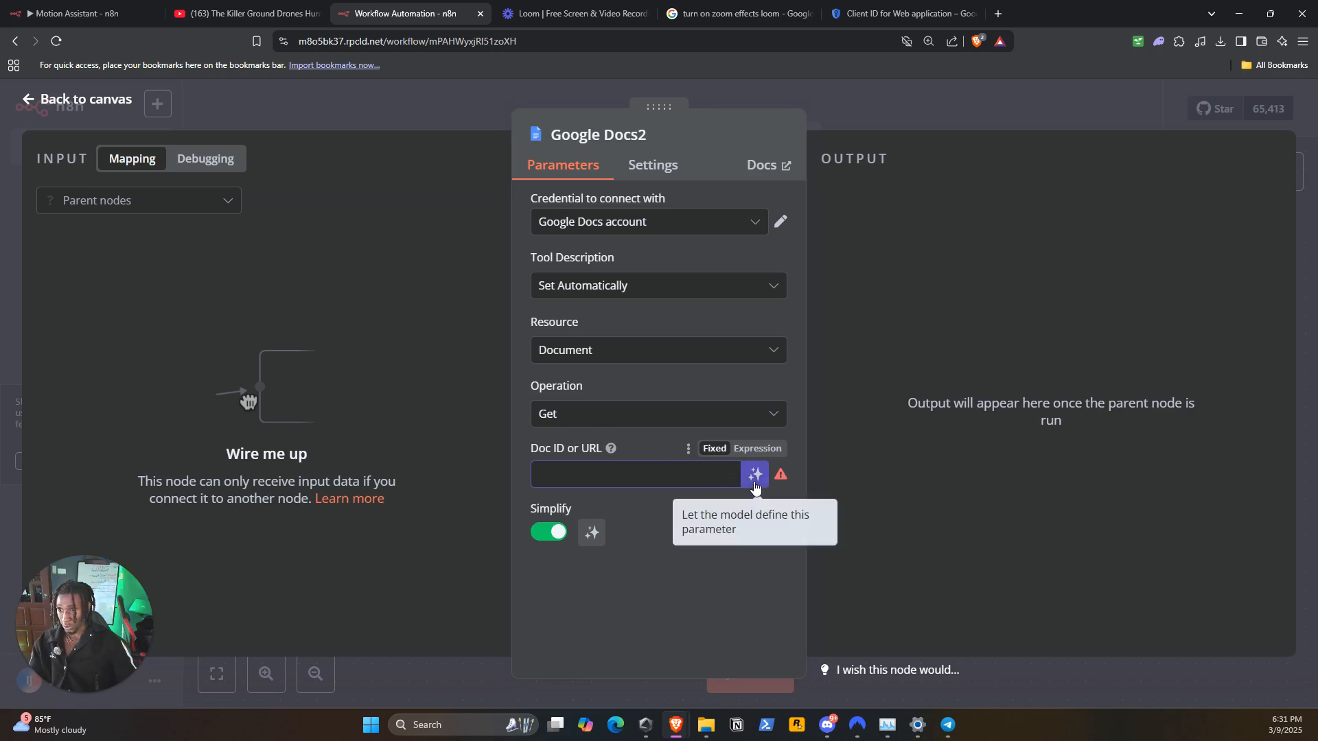
{"action": "left_click", "coordinate": [755, 477]}
Review the operation and resource choices available in the new Google Docs node
{"action": "left_click", "coordinate": [671, 413]}
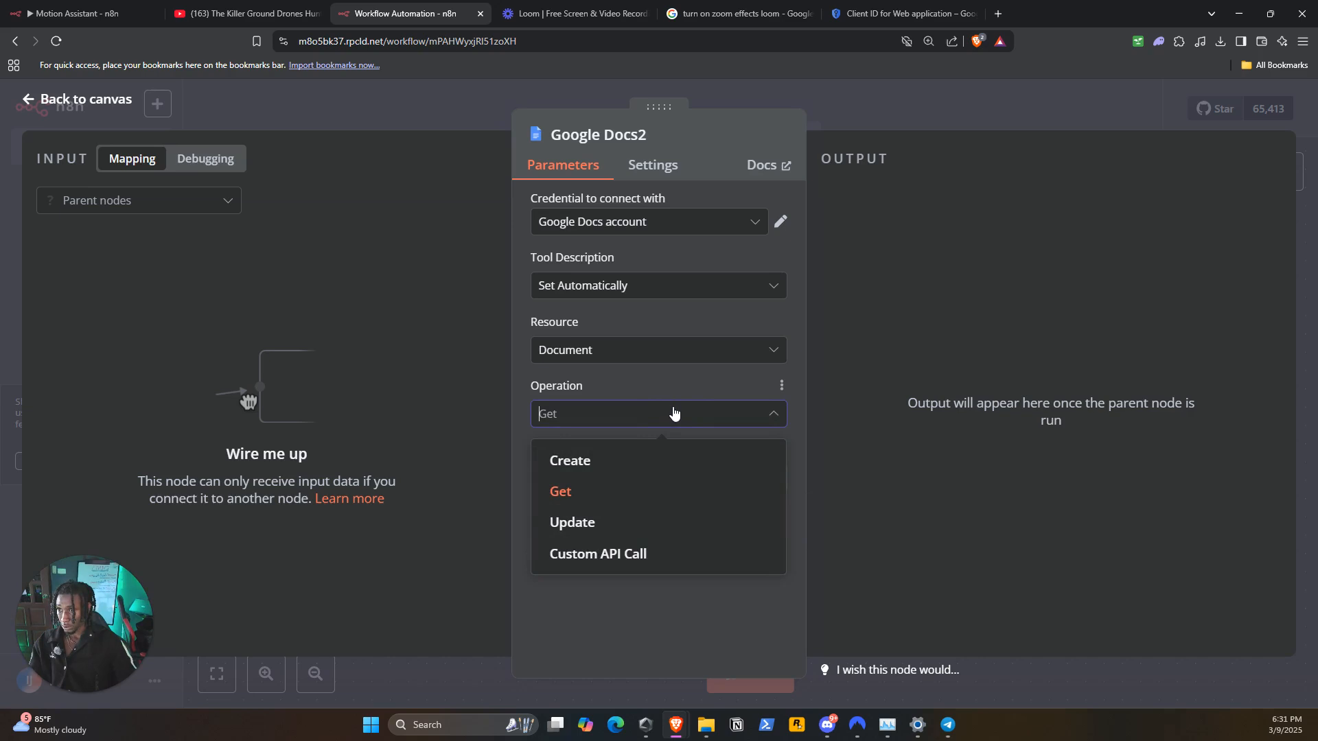
{"action": "left_click", "coordinate": [688, 405]}
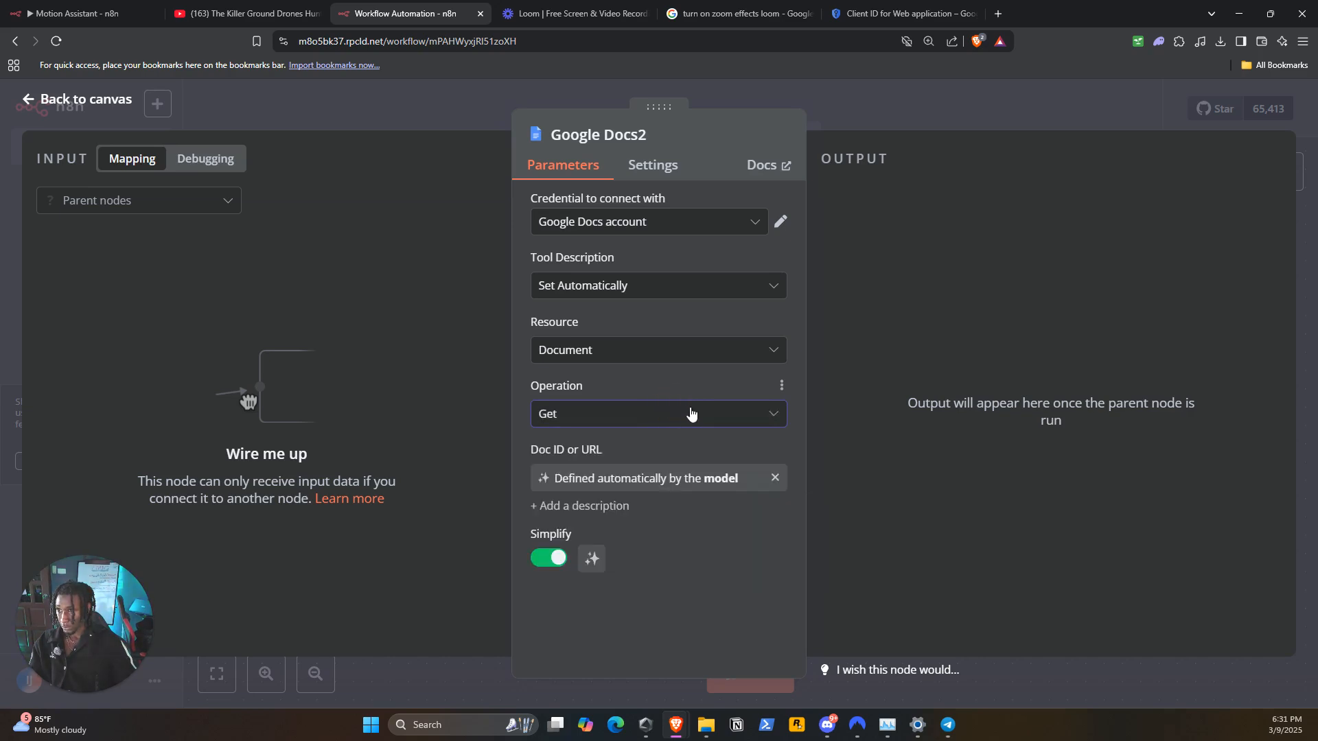
{"action": "left_click", "coordinate": [695, 419]}
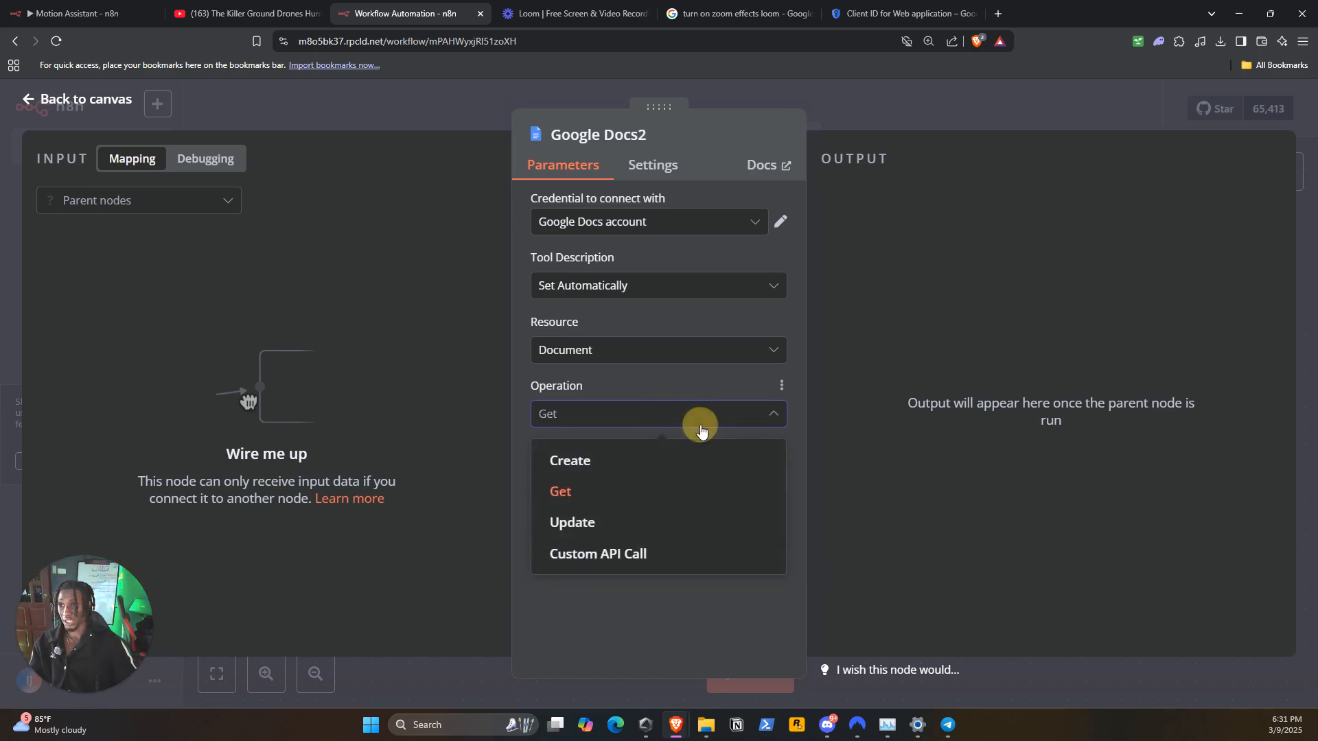
{"action": "left_click", "coordinate": [699, 420]}
{"action": "left_click", "coordinate": [695, 353]}
{"action": "left_click", "coordinate": [682, 396]}
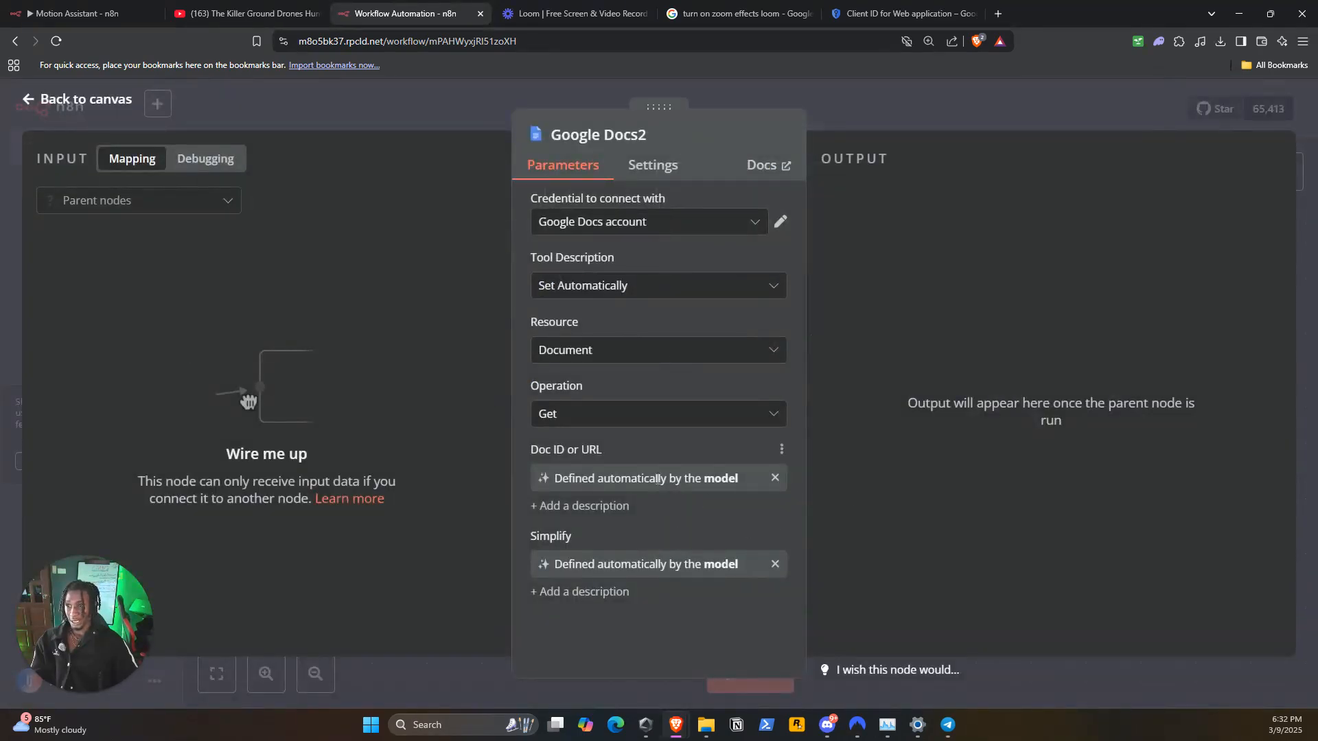
Replace the model-defined Simplify setting with a fixed, enabled value and return to the canvas
{"action": "left_click", "coordinate": [775, 565]}
{"action": "triple_click", "coordinate": [695, 578]}
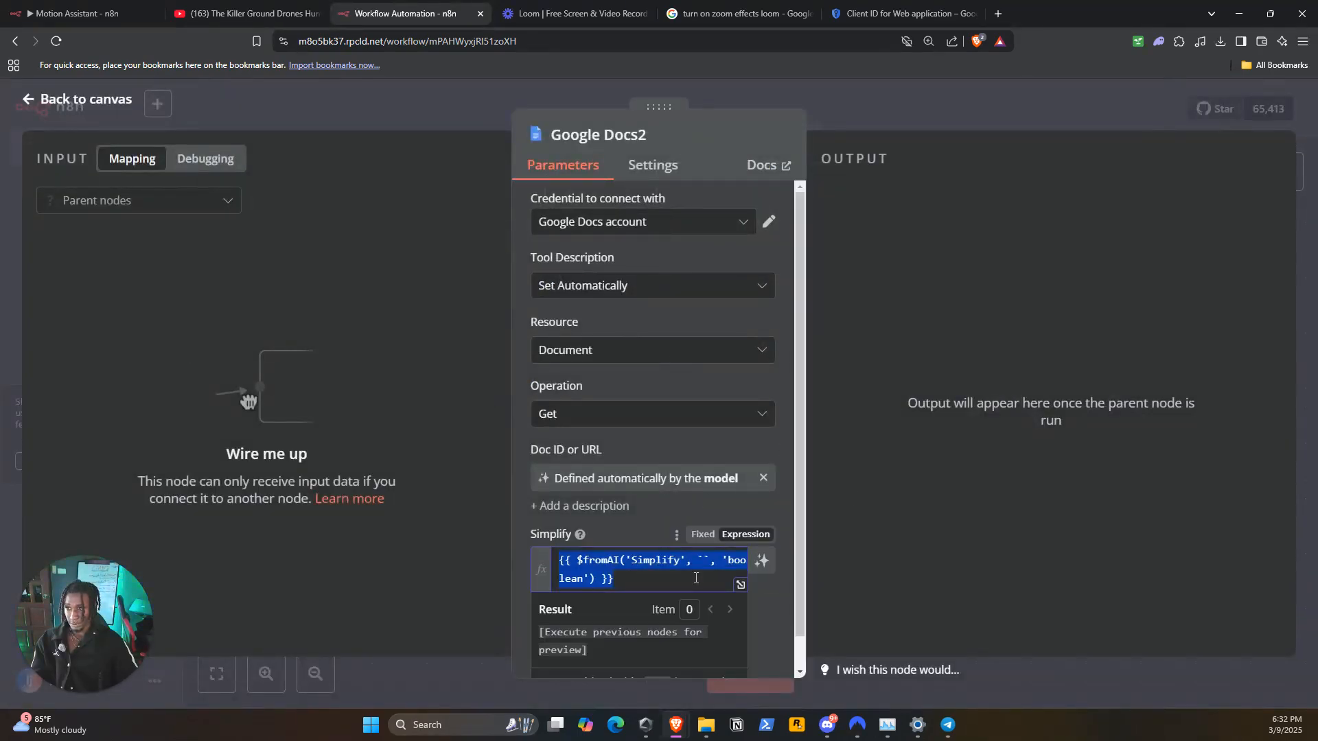
{"action": "key", "text": "BackSpace"}
{"action": "left_click", "coordinate": [660, 496]}
{"action": "left_click", "coordinate": [707, 534]}
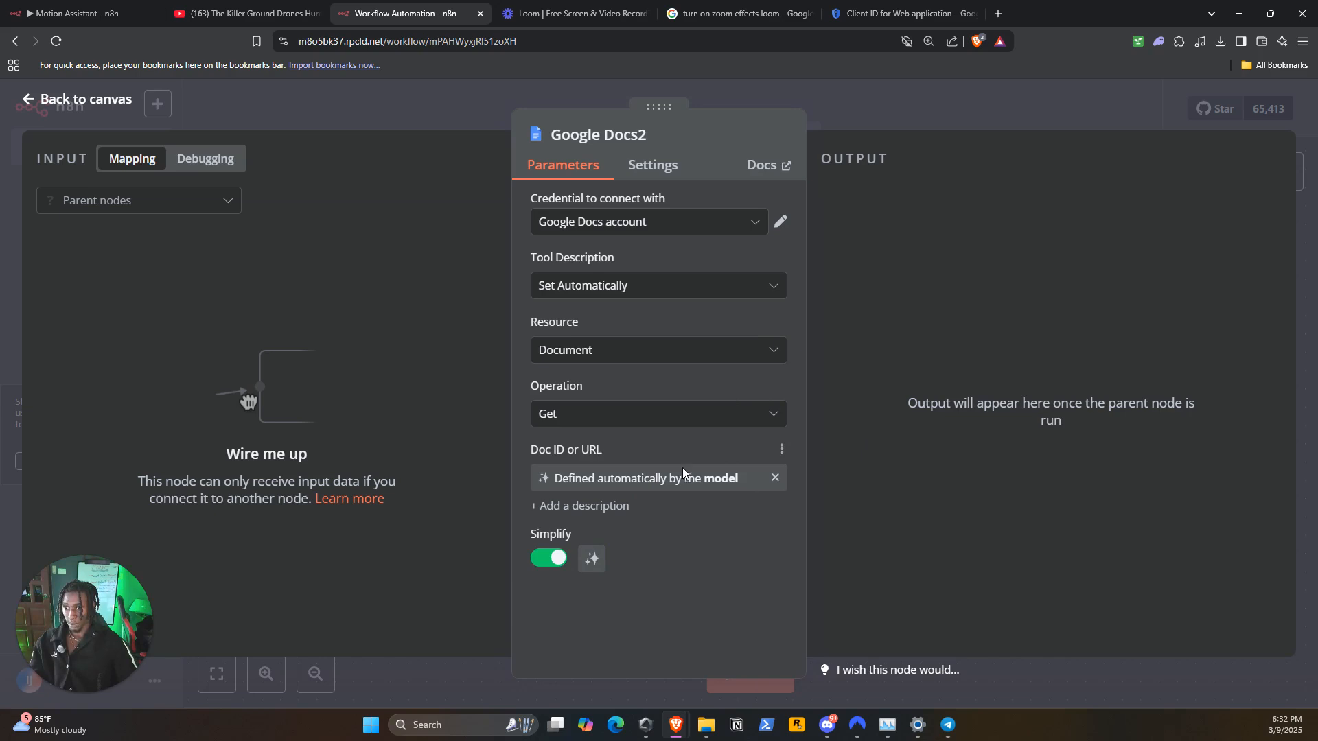
{"action": "left_click", "coordinate": [907, 120]}
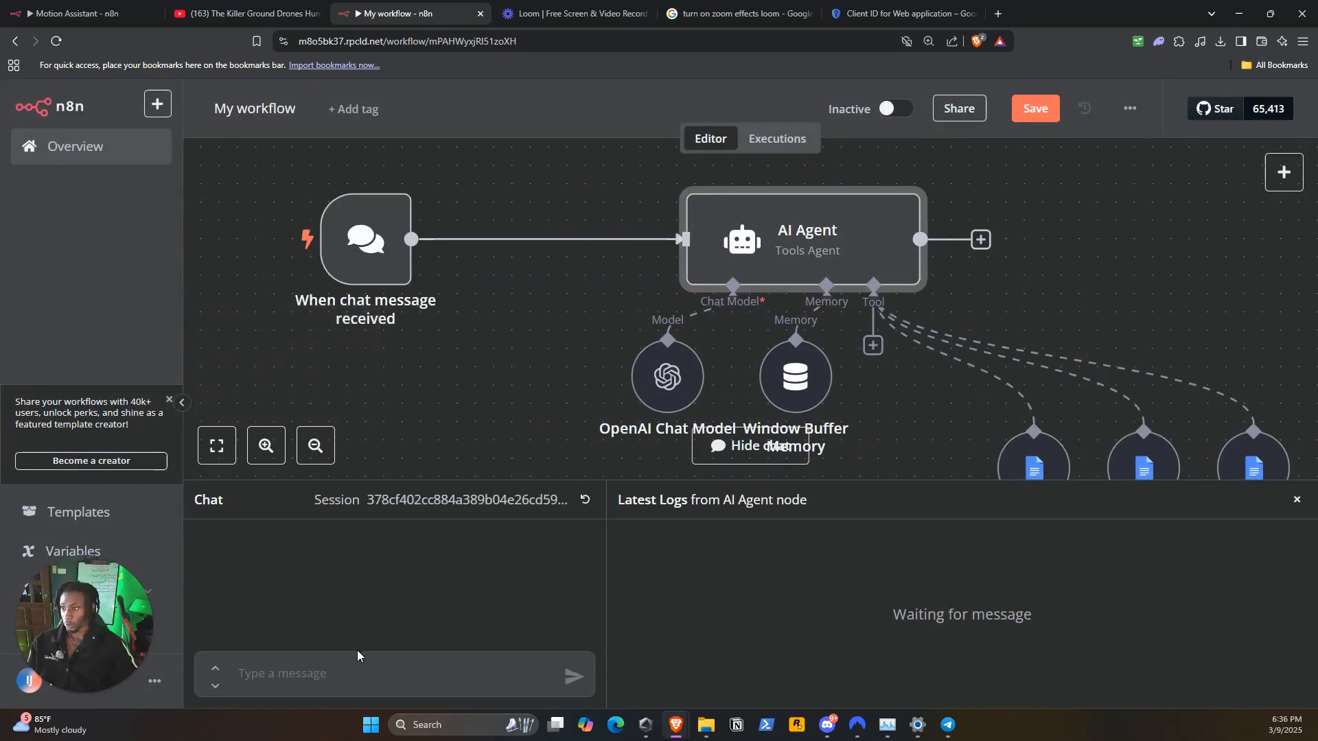
Test the agent by sending the chat message "Create a simple guide on making money with digital products called Money Printing" and watch which nodes run
{"action": "left_click", "coordinate": [357, 668]}
{"action": "type", "text": "Create a simple guide on making money with digital products called Money Printing"}
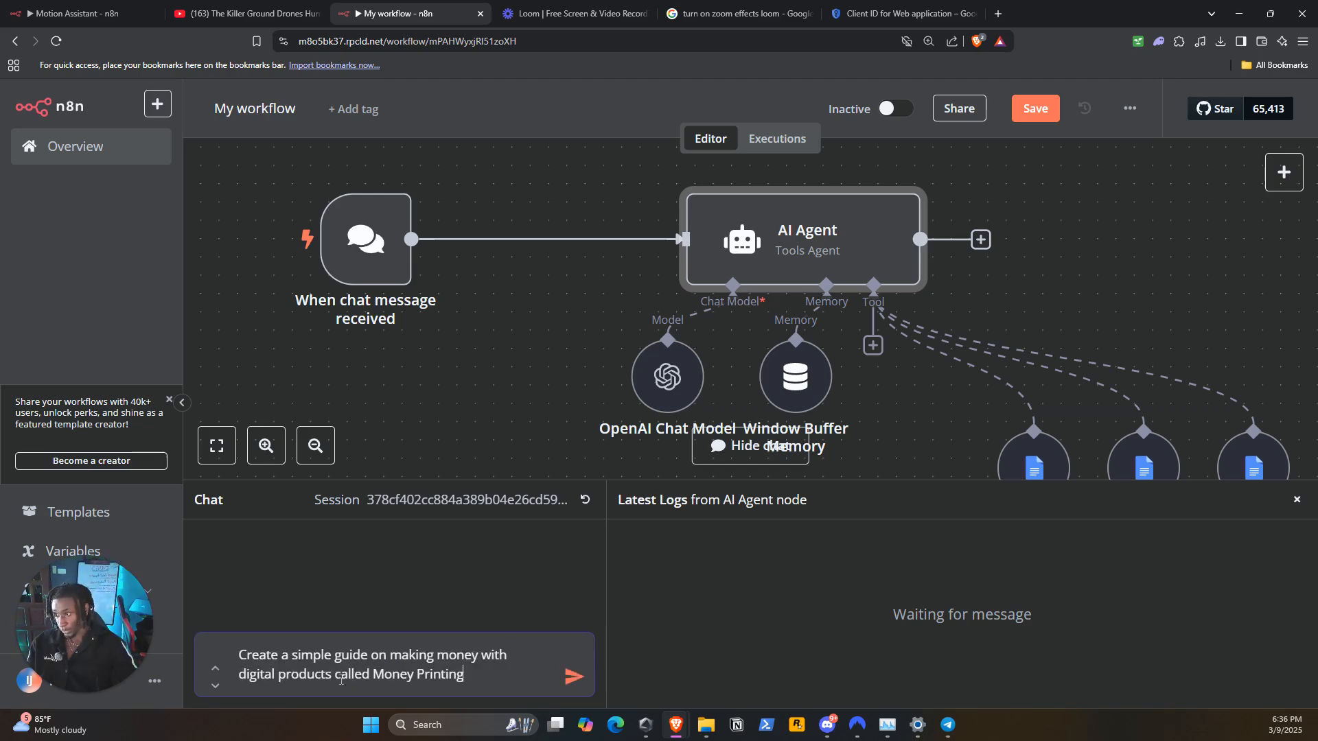
{"action": "left_click", "coordinate": [574, 678]}
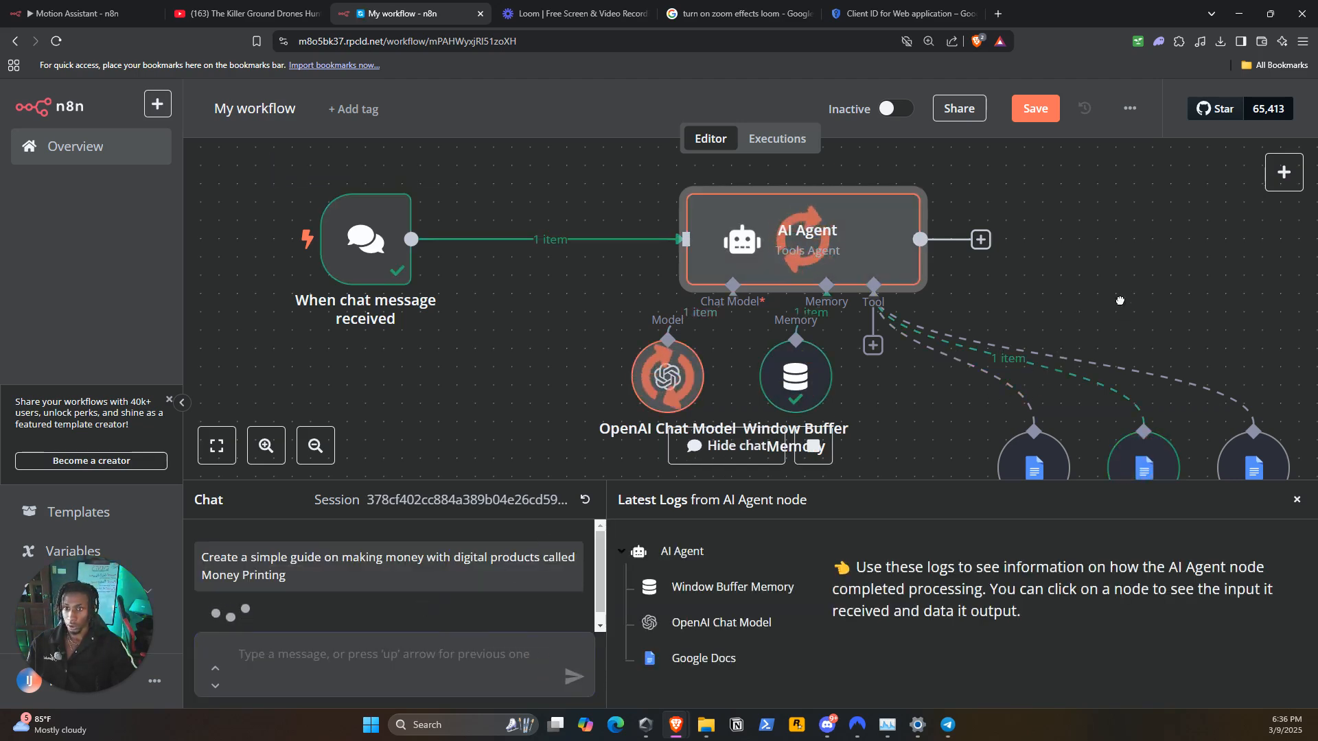
{"action": "scroll", "coordinate": [1120, 300], "scroll_direction": "down", "scroll_amount": 3}
{"action": "scroll", "coordinate": [1120, 301], "scroll_direction": "right", "scroll_amount": 2}
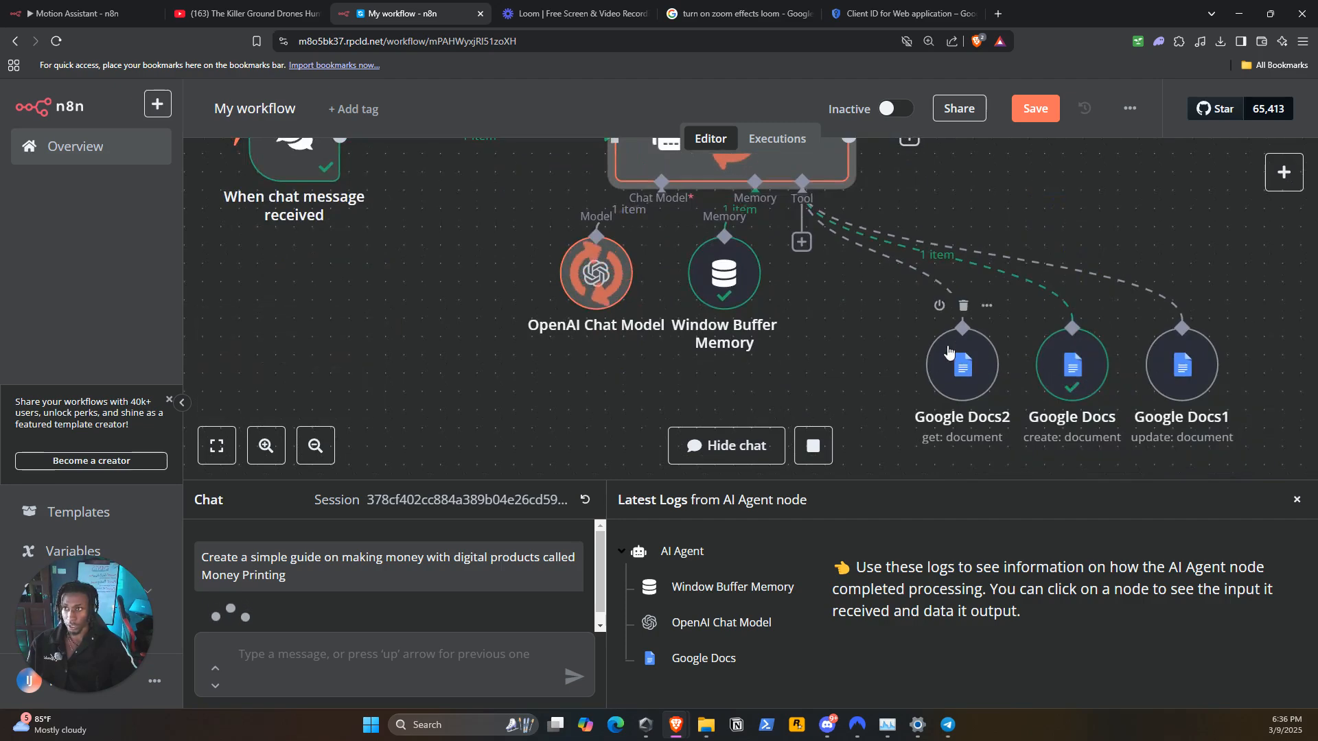
{"action": "left_click_drag", "start_coordinate": [869, 320], "coordinate": [793, 330]}
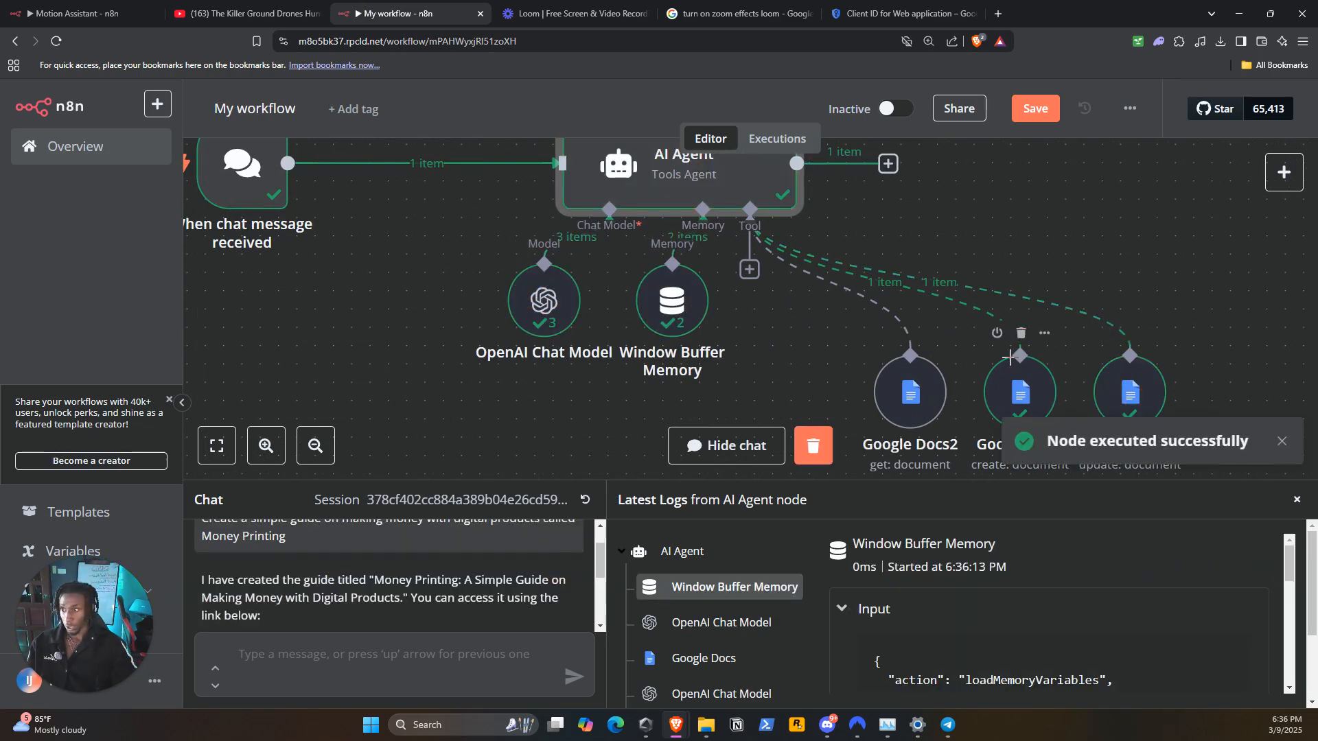
Read the agent's chat reply and open its View the Guide link
{"action": "scroll", "coordinate": [298, 579], "scroll_direction": "down", "scroll_amount": 2}
{"action": "scroll", "coordinate": [298, 578], "scroll_direction": "up", "scroll_amount": 2}
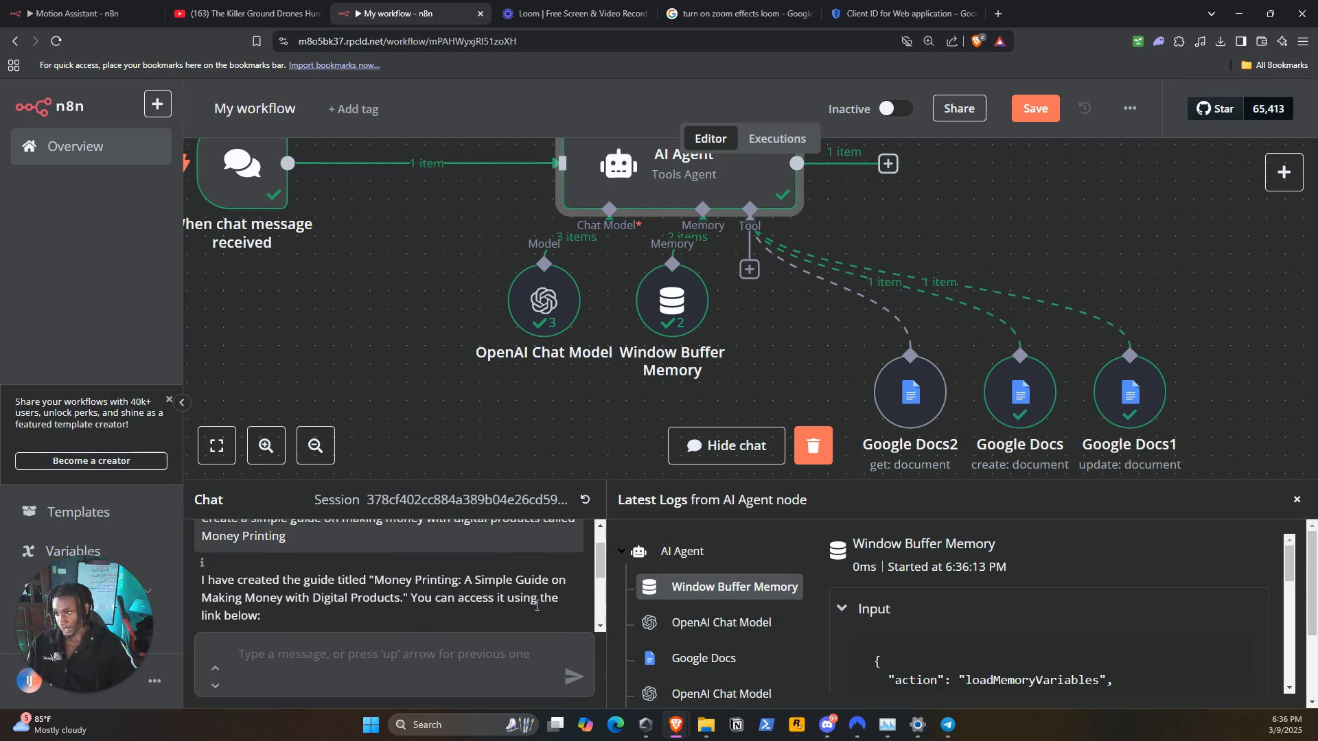
{"action": "left_click_drag", "start_coordinate": [600, 562], "coordinate": [602, 572]}
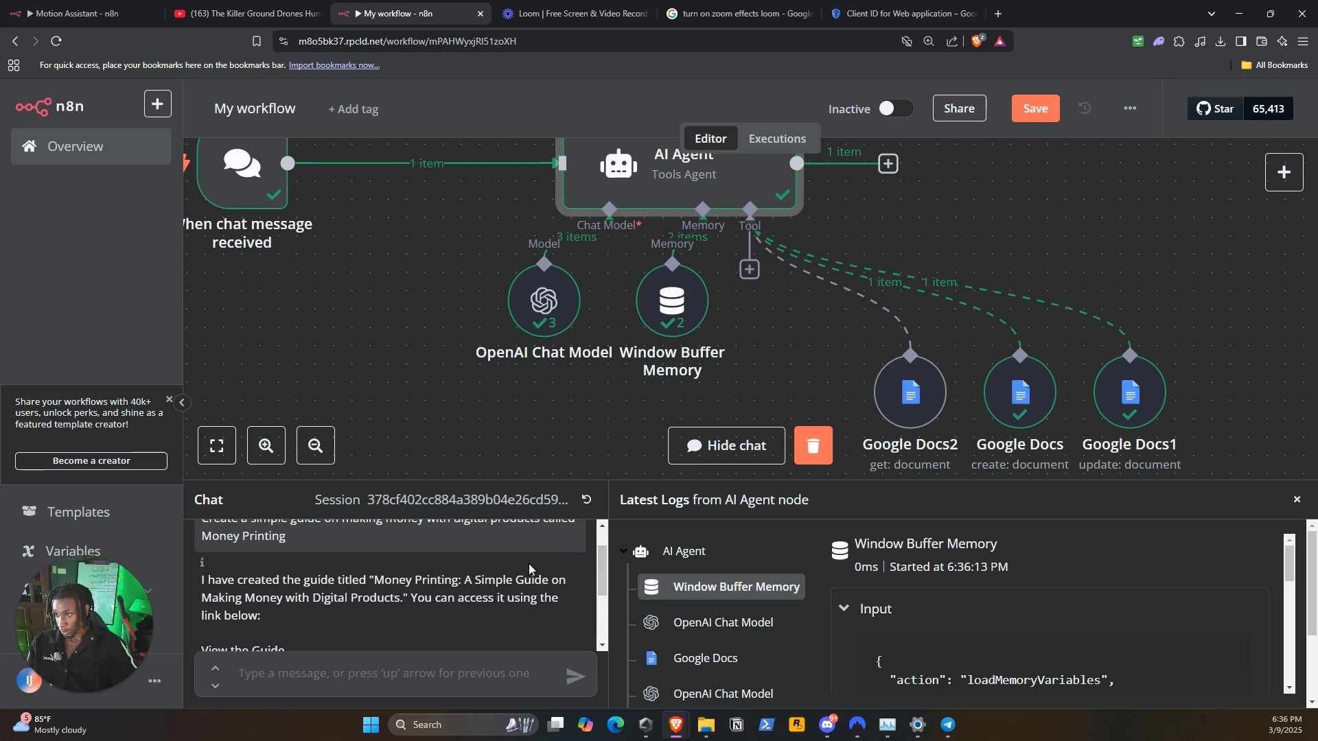
{"action": "scroll", "coordinate": [552, 568], "scroll_direction": "down", "scroll_amount": 2}
{"action": "scroll", "coordinate": [481, 584], "scroll_direction": "up", "scroll_amount": 1}
{"action": "scroll", "coordinate": [441, 591], "scroll_direction": "down", "scroll_amount": 1}
{"action": "scroll", "coordinate": [442, 591], "scroll_direction": "up", "scroll_amount": 1}
{"action": "left_click", "coordinate": [237, 604]}
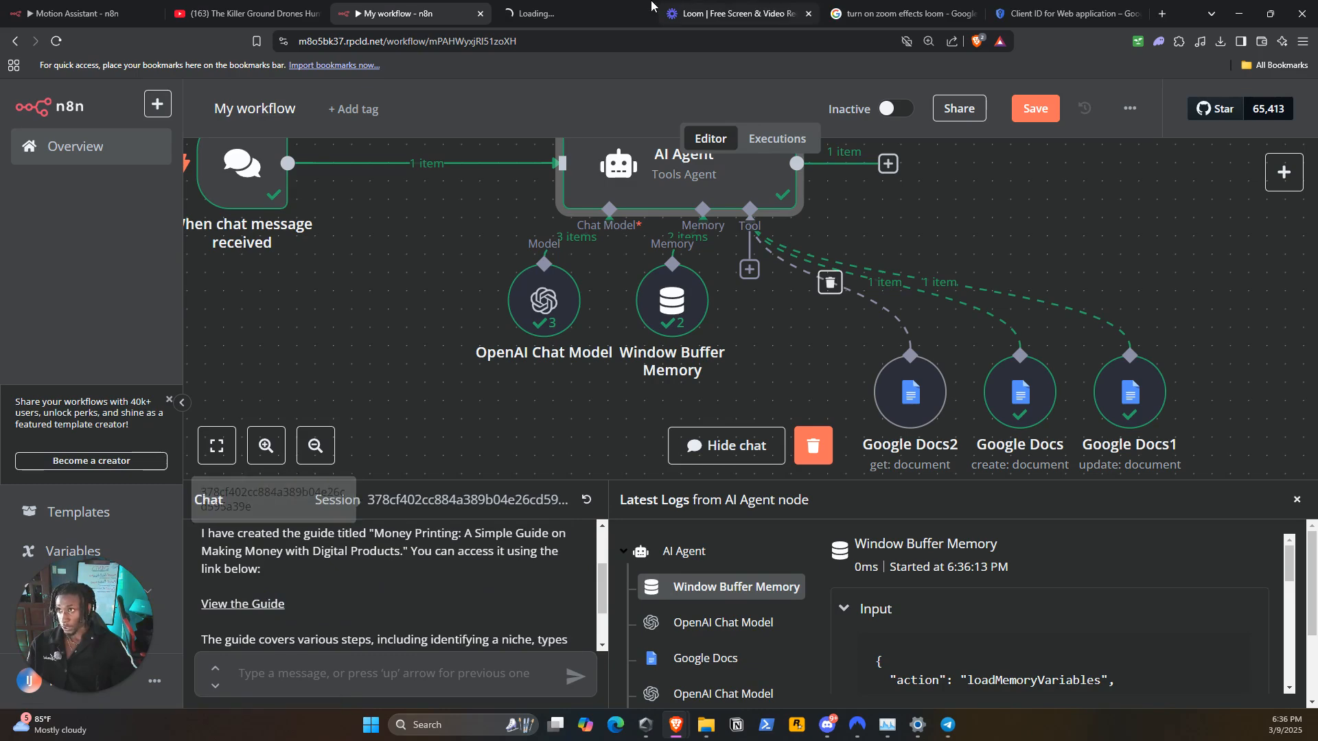
Switch to Google Docs, review the generated Money Printing guide, and return to the n8n workflow
{"action": "left_click", "coordinate": [602, 8]}
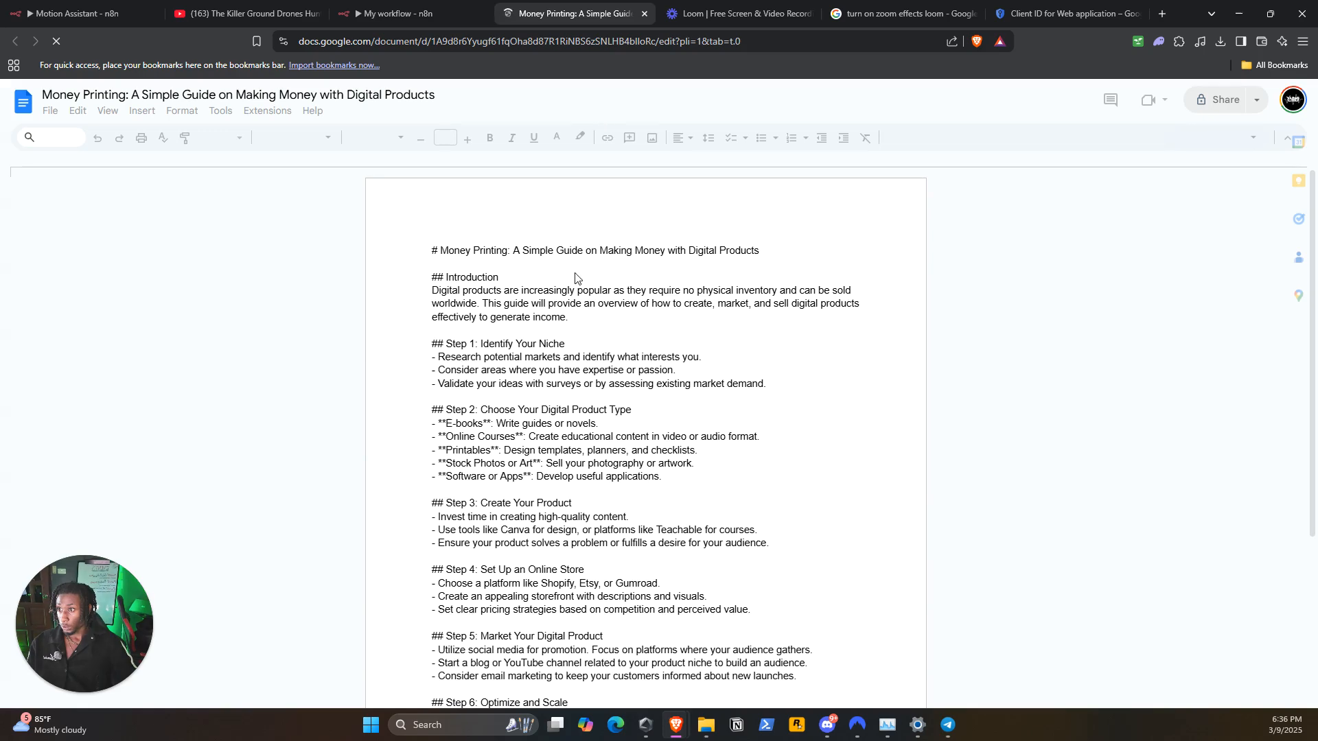
{"action": "scroll", "coordinate": [578, 309], "scroll_direction": "down", "scroll_amount": 3}
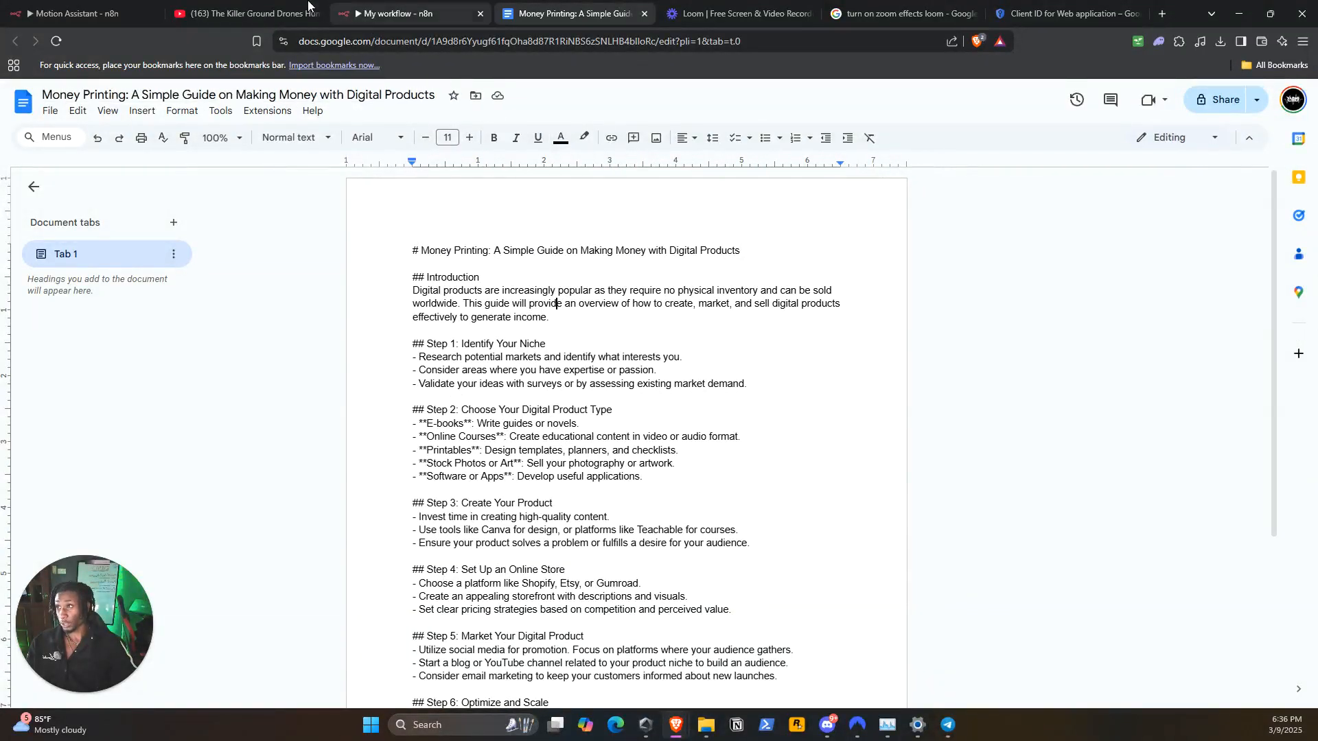
{"action": "left_click", "coordinate": [401, 13]}
{"action": "left_click", "coordinate": [1004, 223]}
{"action": "left_click_drag", "start_coordinate": [923, 214], "coordinate": [825, 116]}
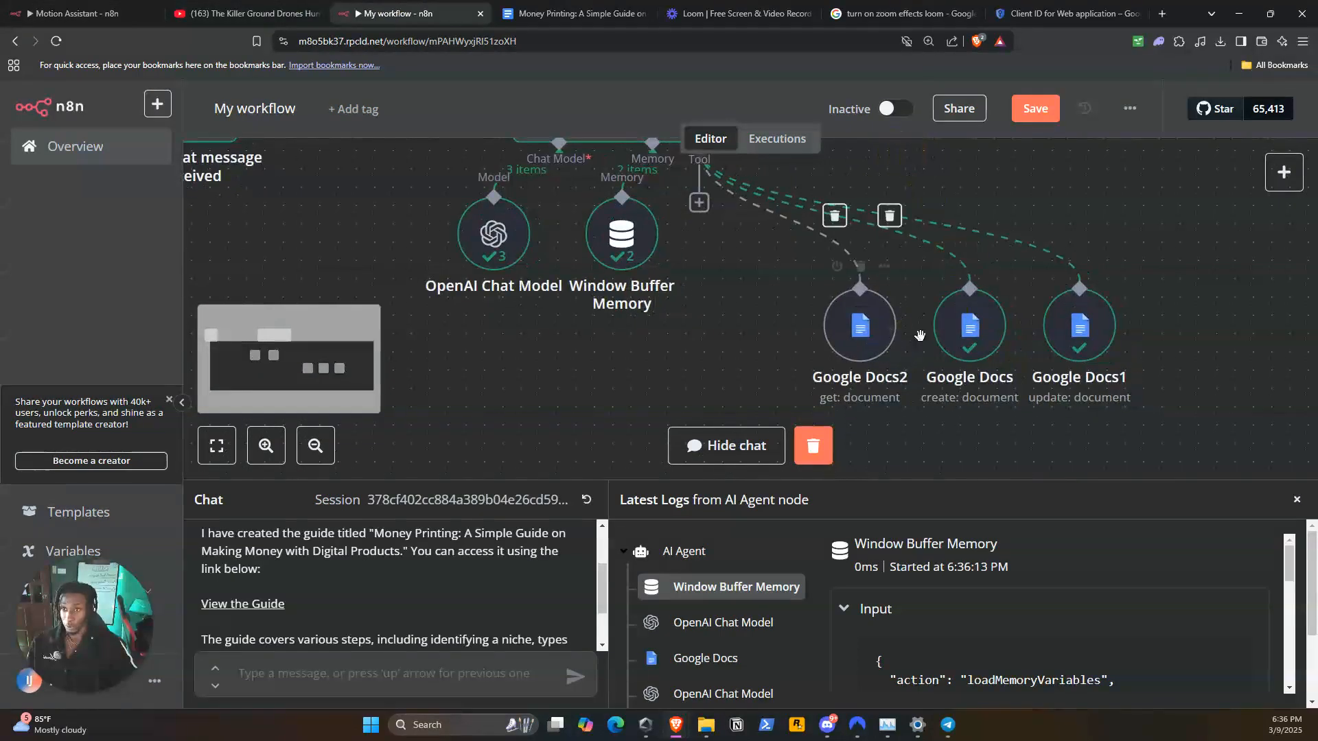
{"action": "left_click_drag", "start_coordinate": [760, 302], "coordinate": [855, 346]}
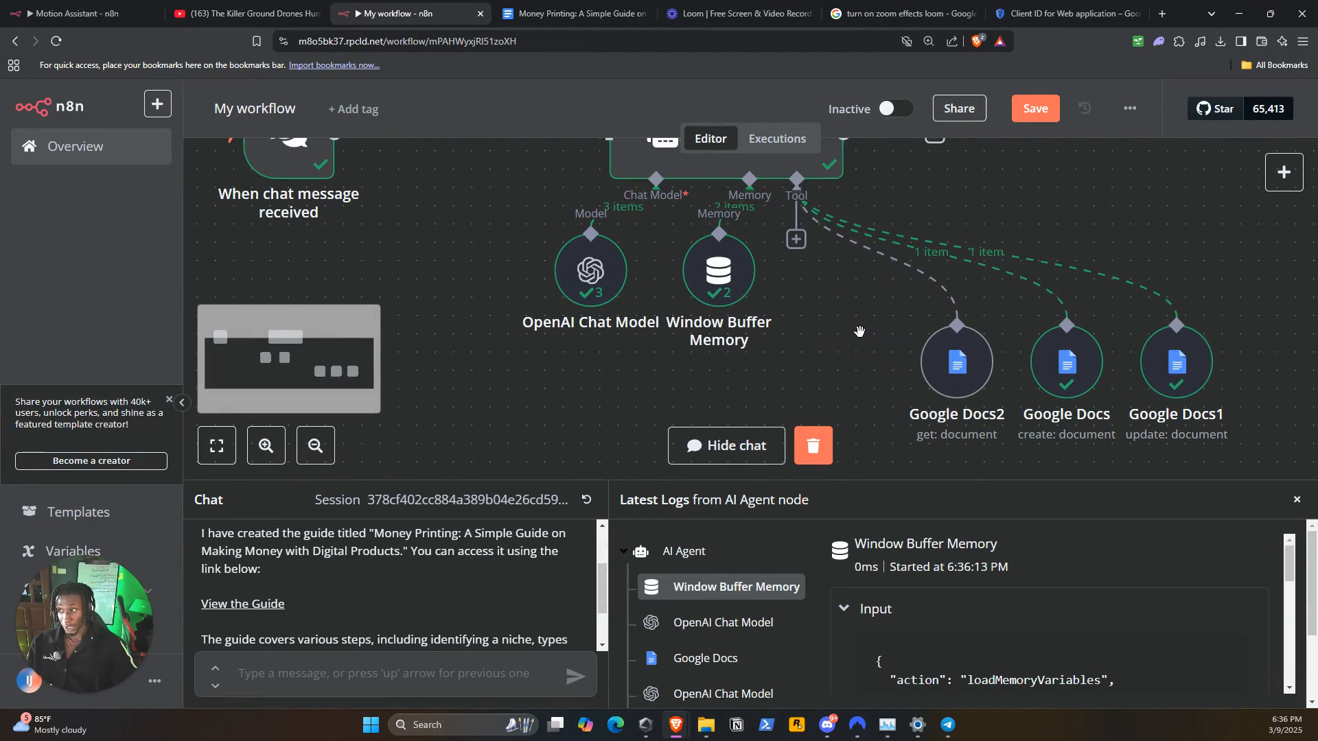
{"action": "left_click_drag", "start_coordinate": [788, 303], "coordinate": [747, 315]}
{"action": "left_click_drag", "start_coordinate": [842, 342], "coordinate": [793, 361]}
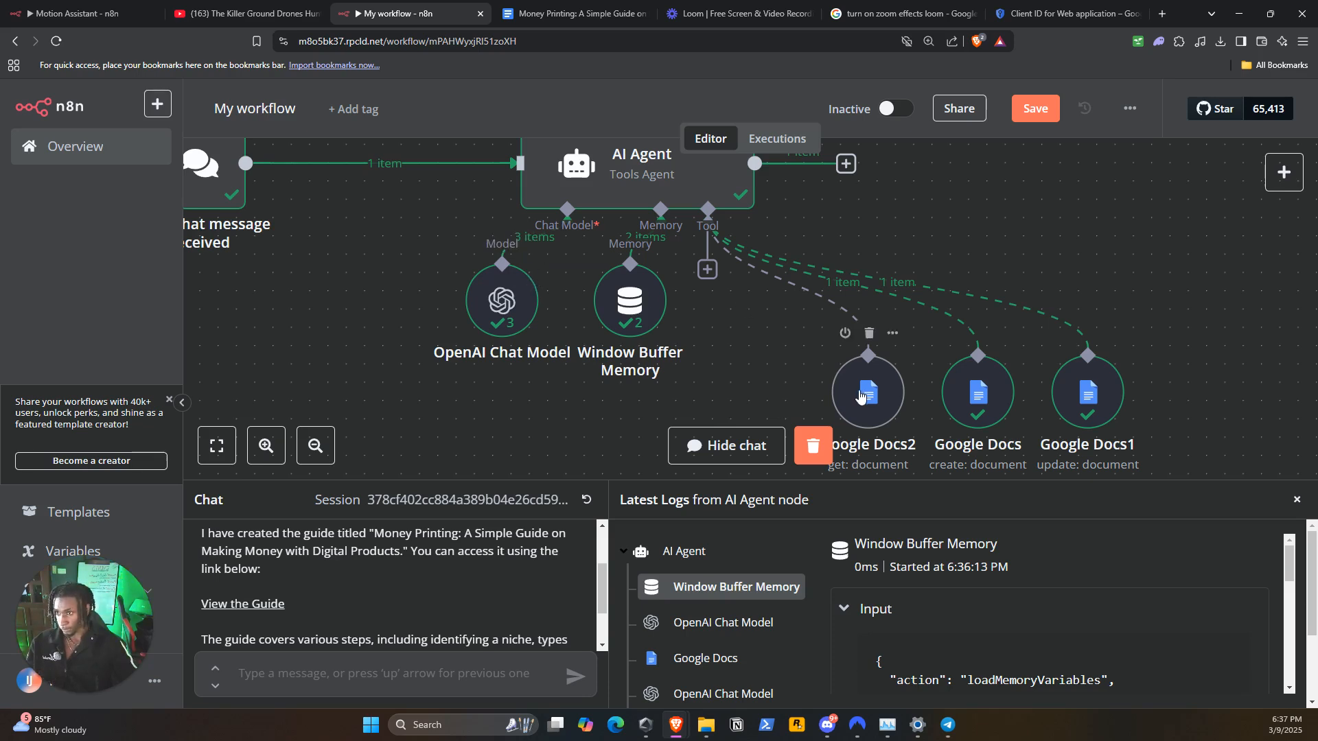
{"action": "left_click_drag", "start_coordinate": [761, 352], "coordinate": [827, 331]}
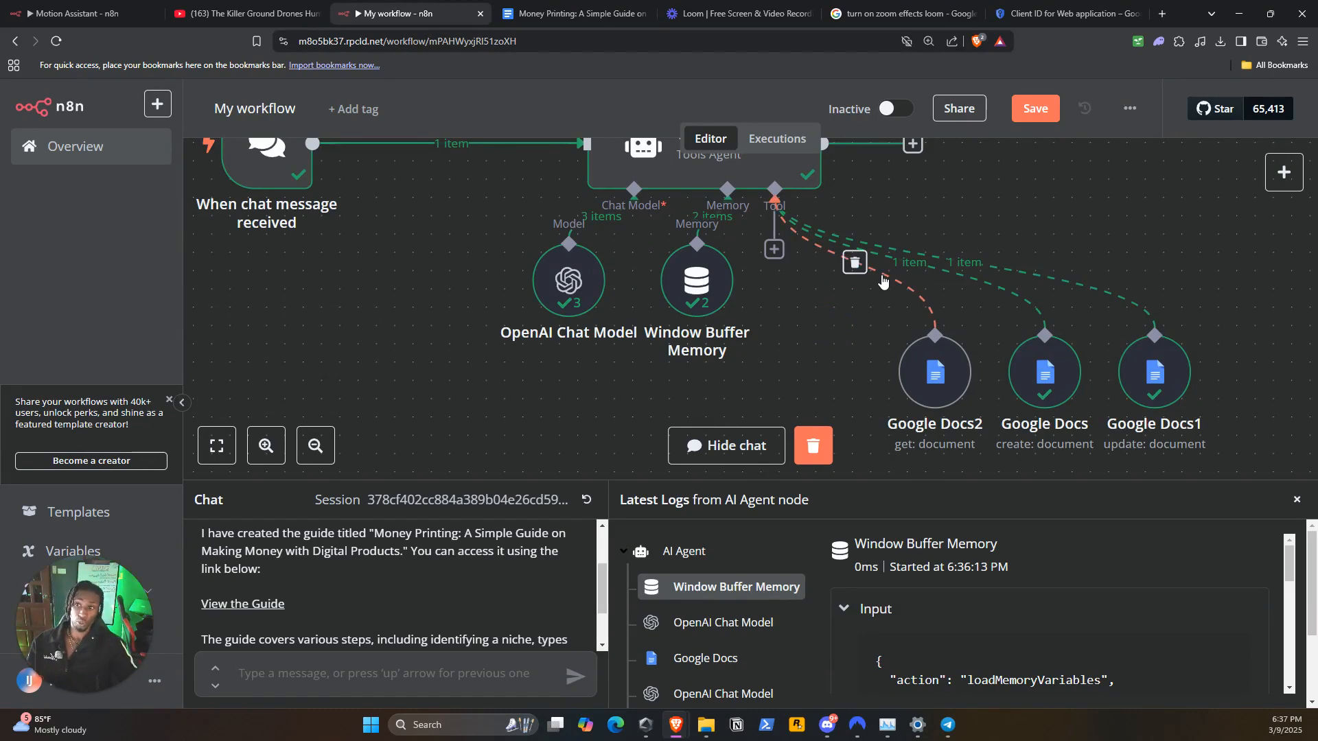
{"action": "left_click_drag", "start_coordinate": [1042, 200], "coordinate": [925, 213]}
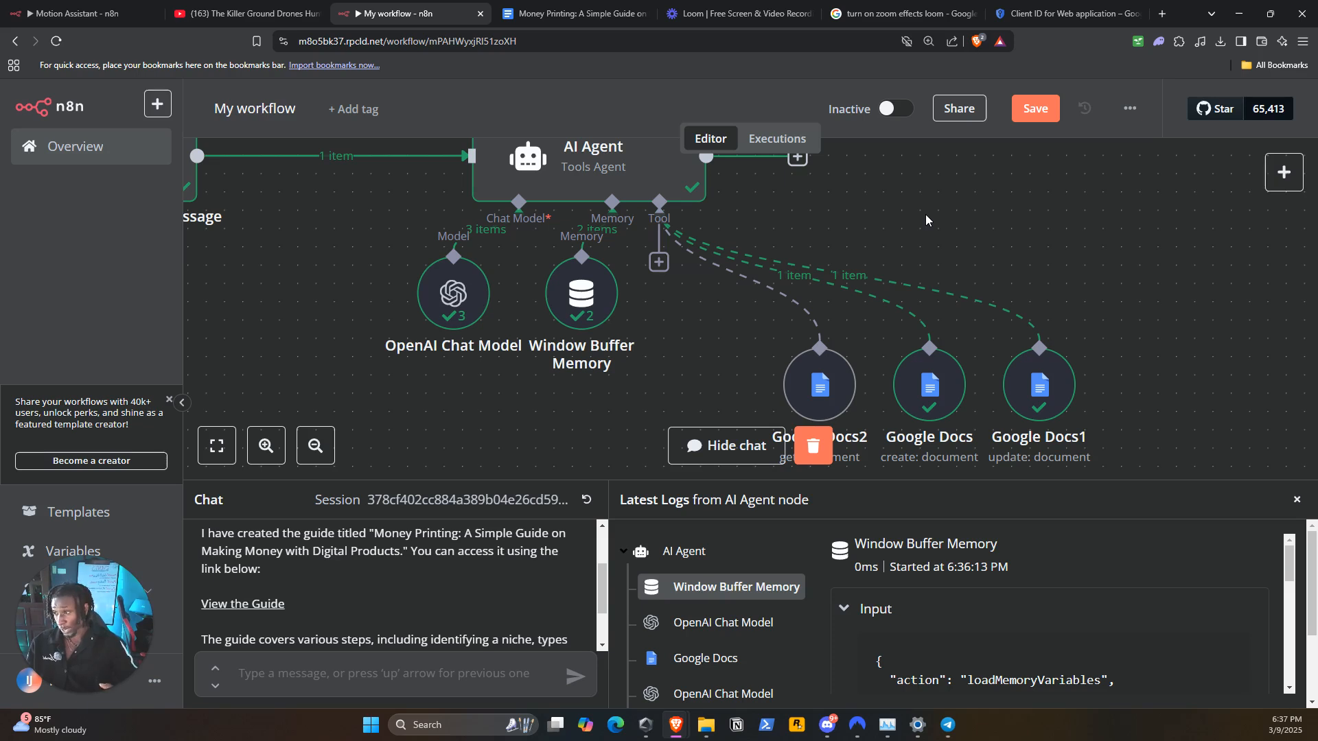
{"action": "left_click_drag", "start_coordinate": [925, 221], "coordinate": [941, 198]}
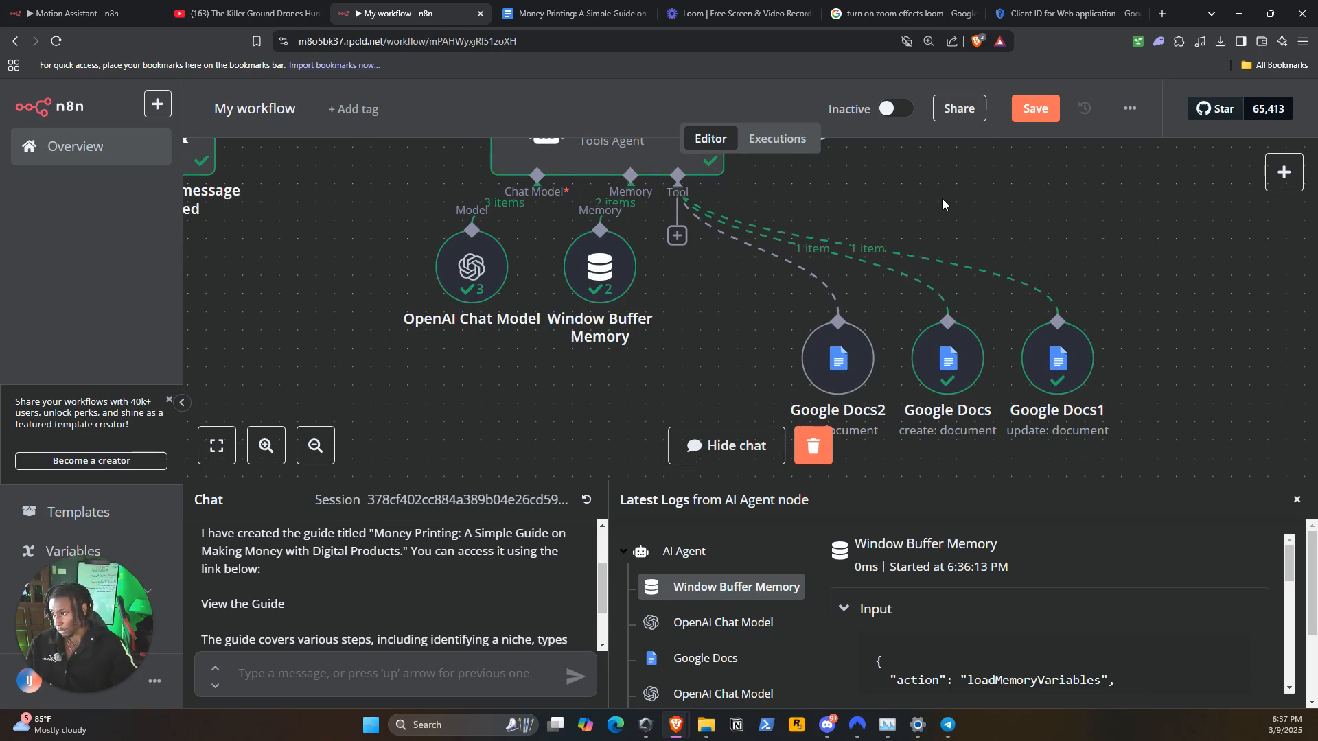
{"action": "mouse_move", "coordinate": [856, 345]}
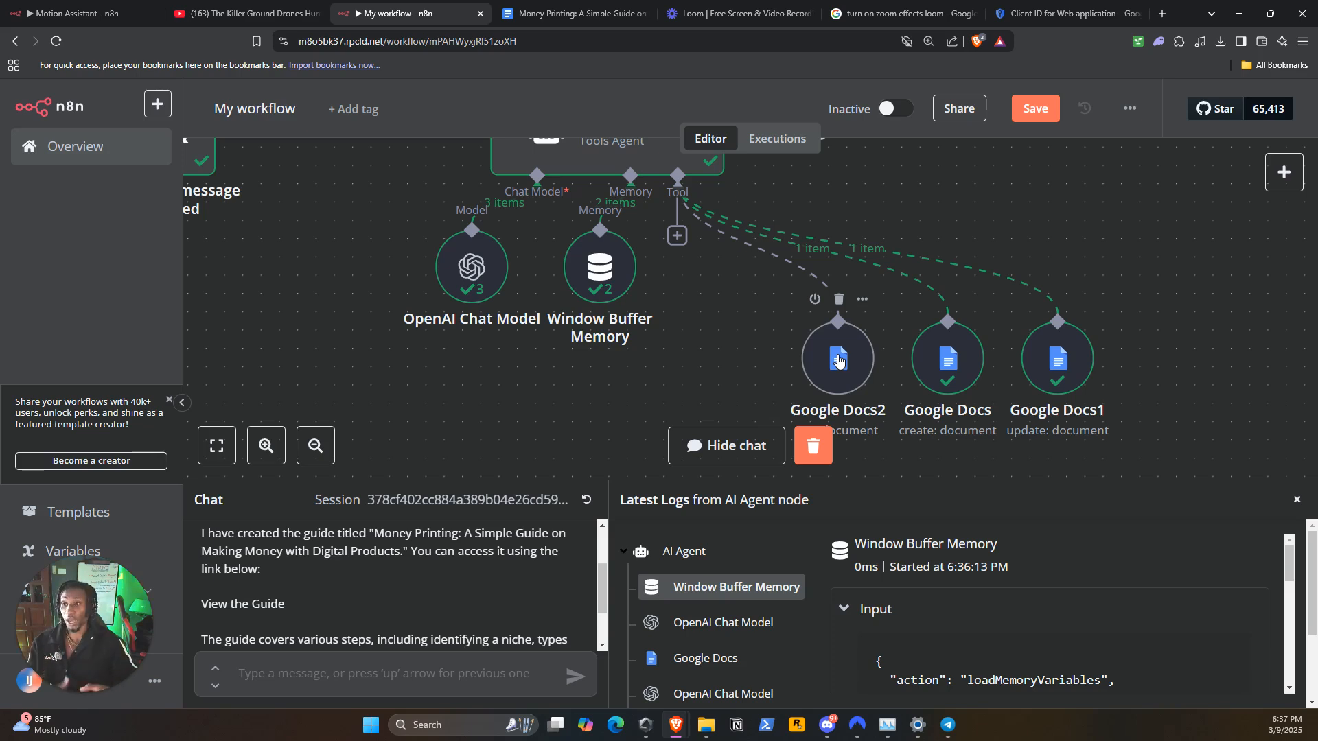
{"action": "left_click", "coordinate": [957, 207]}
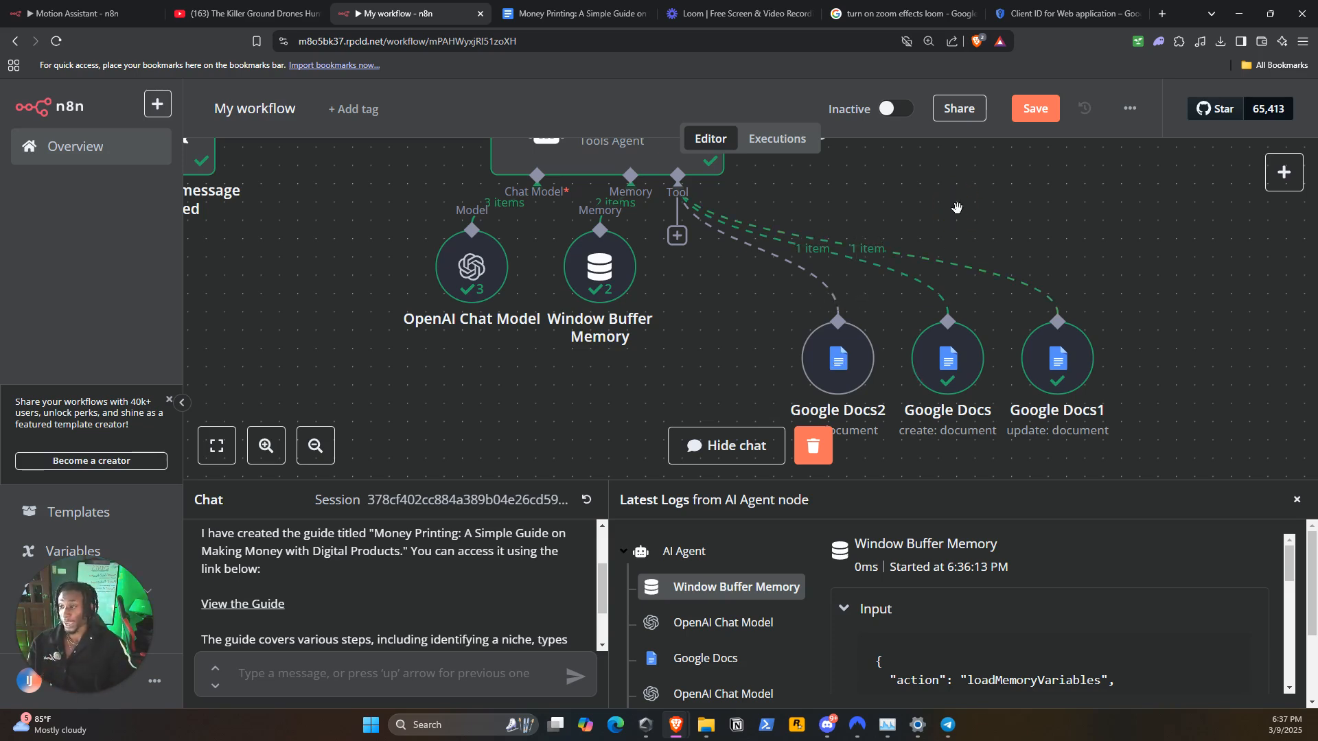